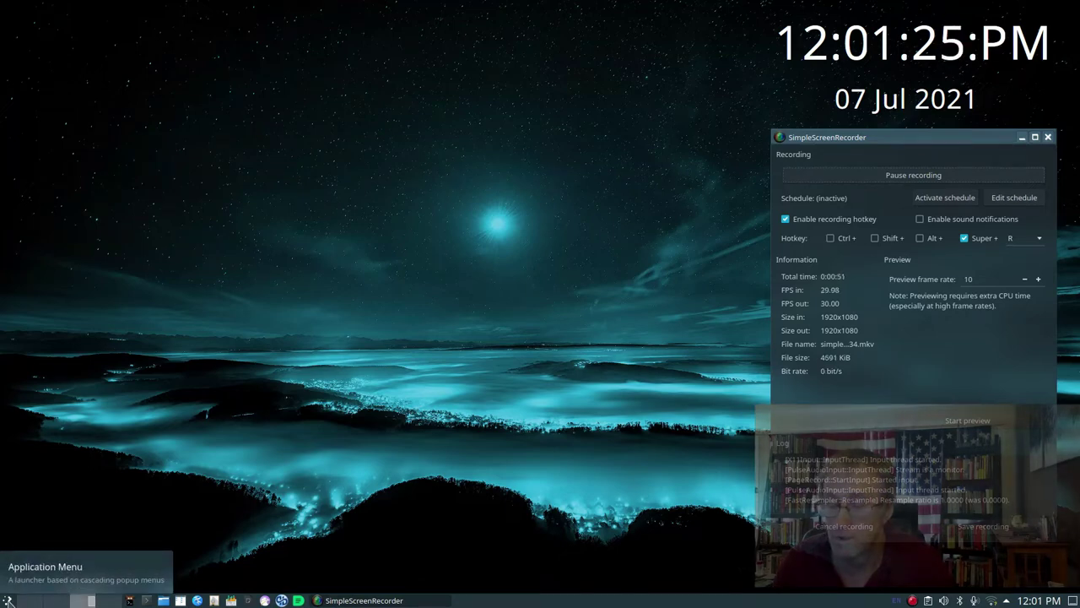
Browse the application launcher's categories, including Development, Graphics and Office, and close it
left_click(7, 601)
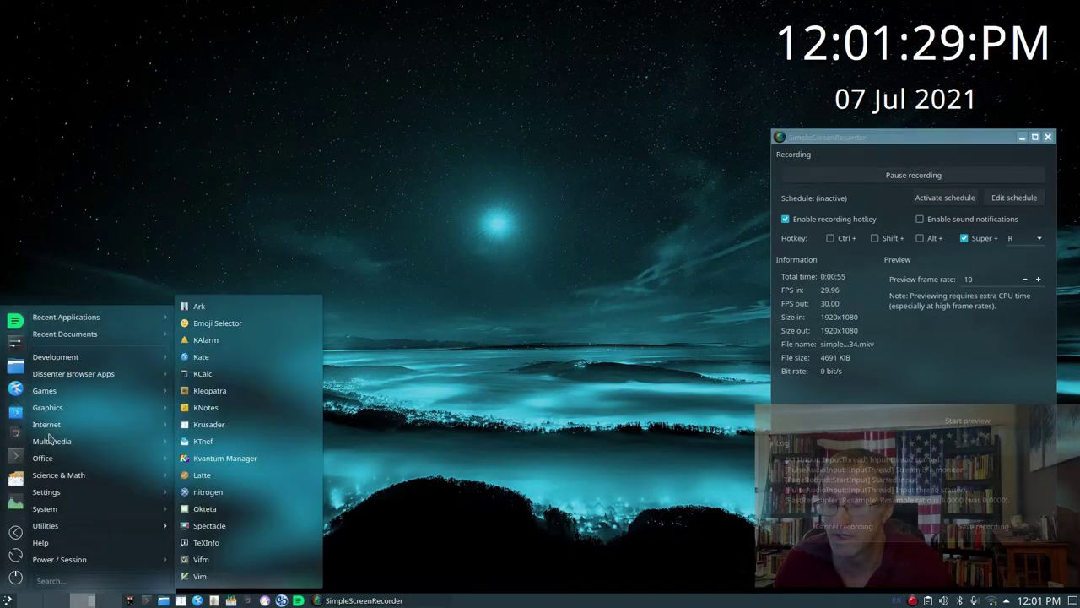
mouse_move(53, 363)
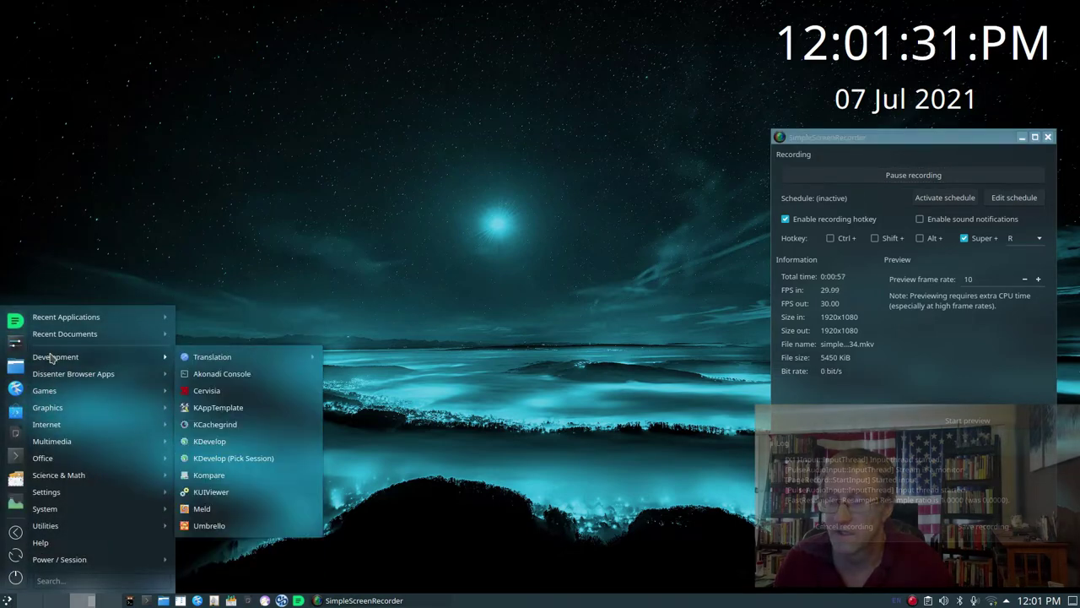
mouse_move(54, 427)
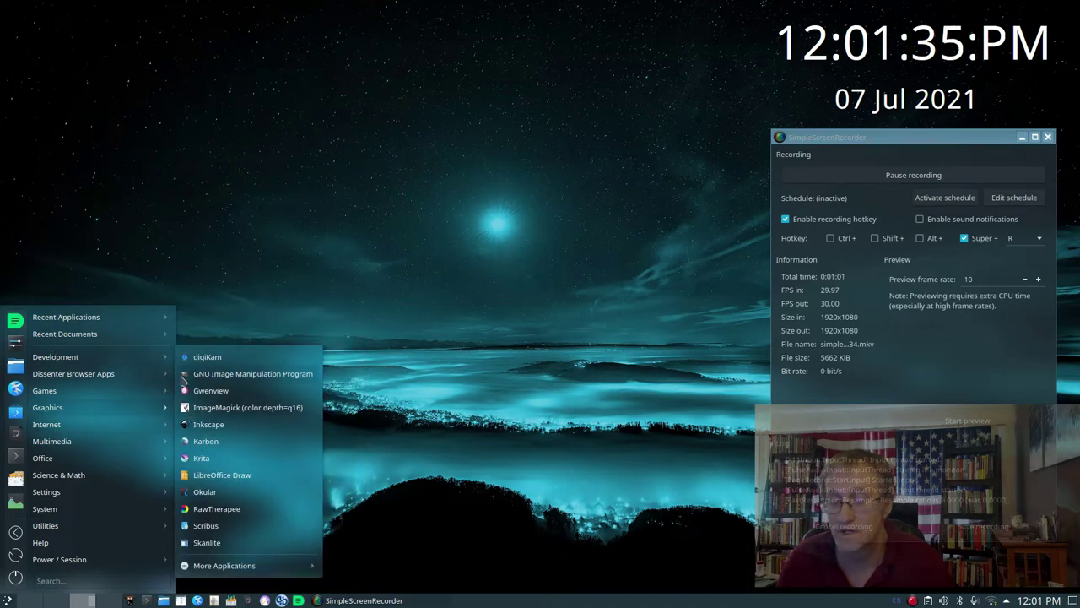
mouse_move(78, 457)
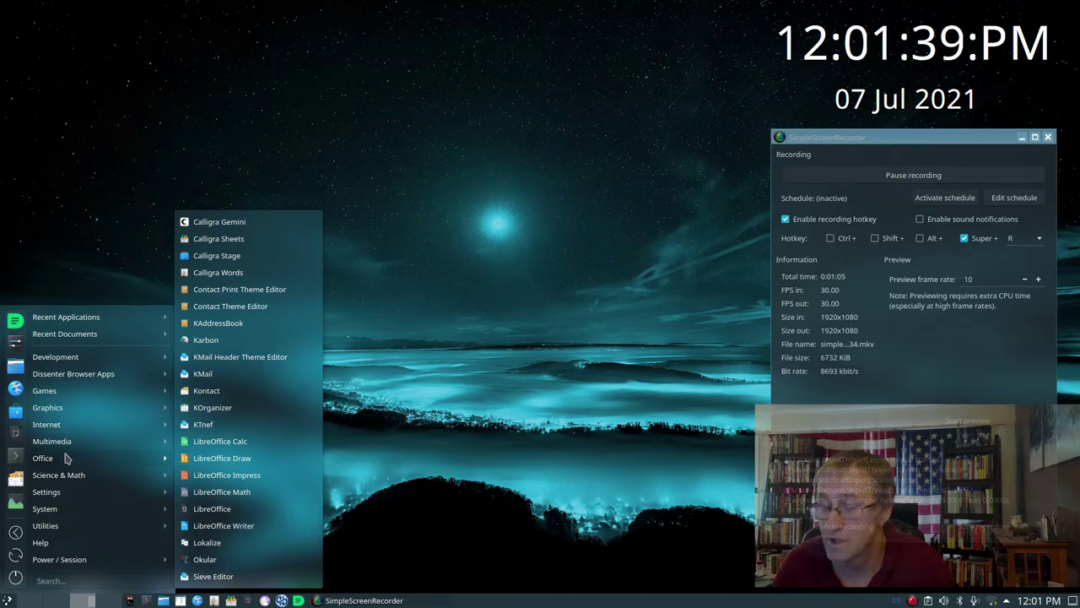
left_click(683, 435)
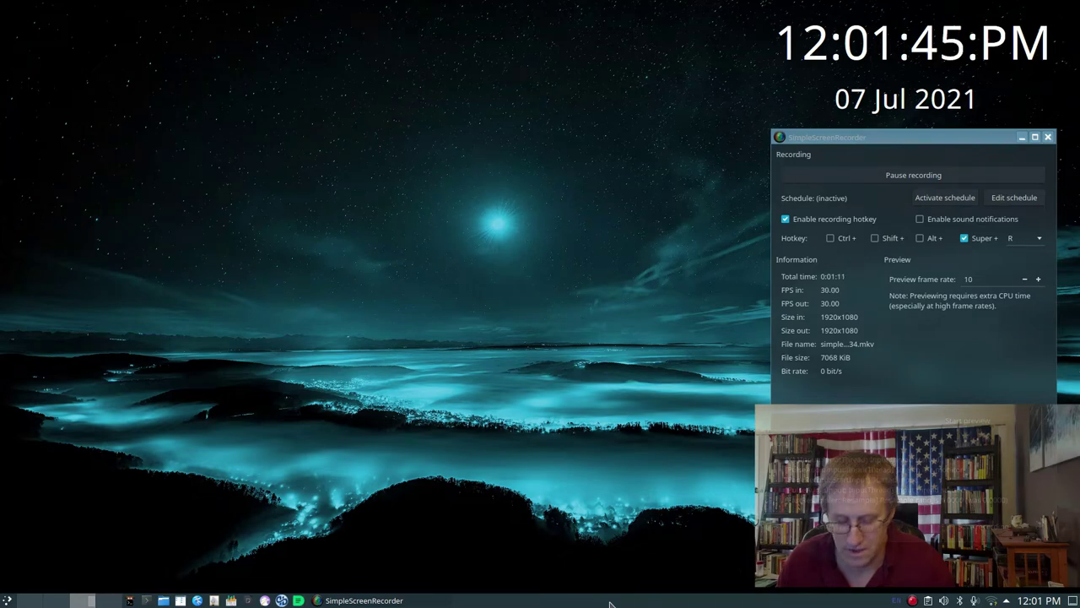
Enter edit mode for the desktop's taskbar panel, inspect the height and Task Manager options, and leave panel editing
right_click(610, 603)
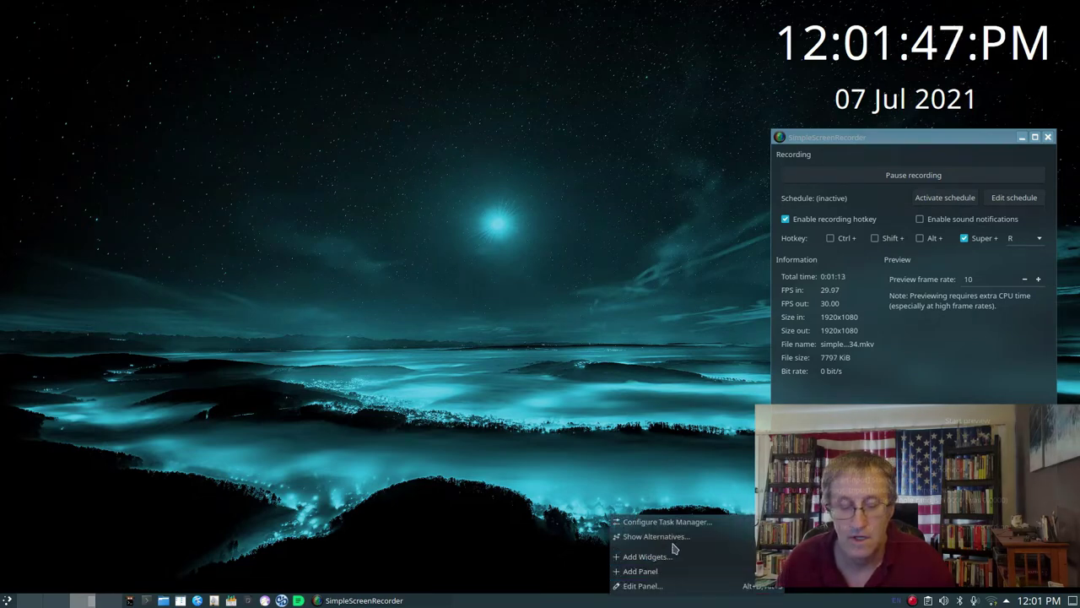
left_click(652, 589)
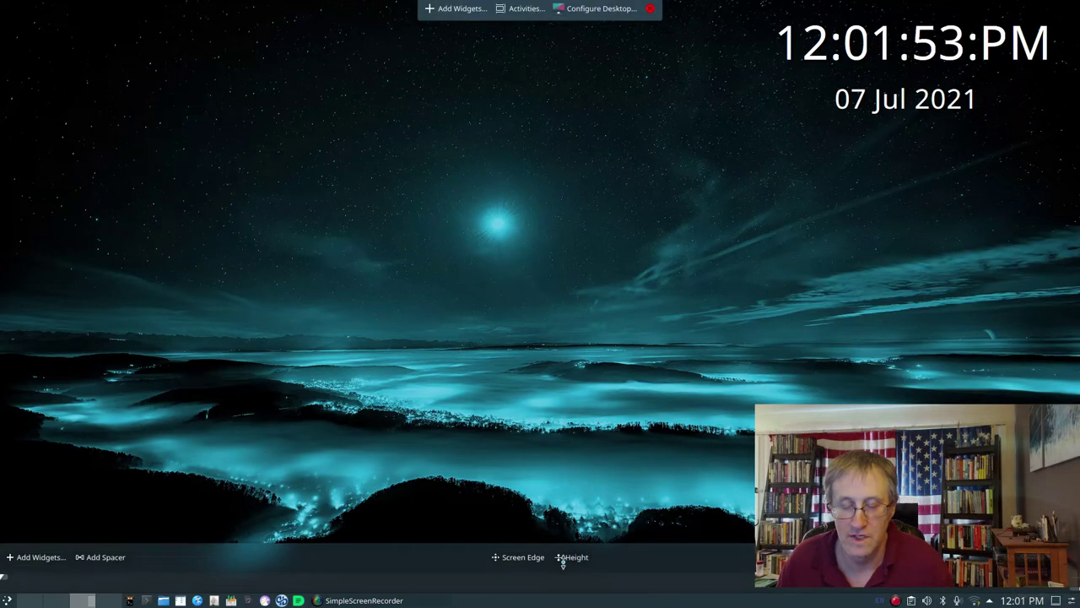
mouse_move(564, 593)
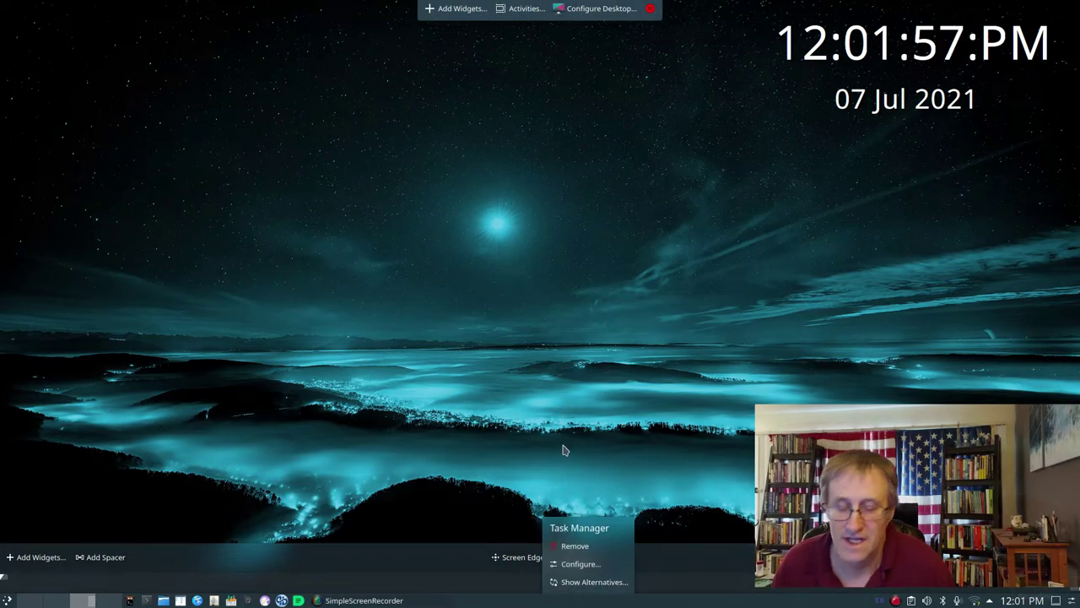
left_click(532, 410)
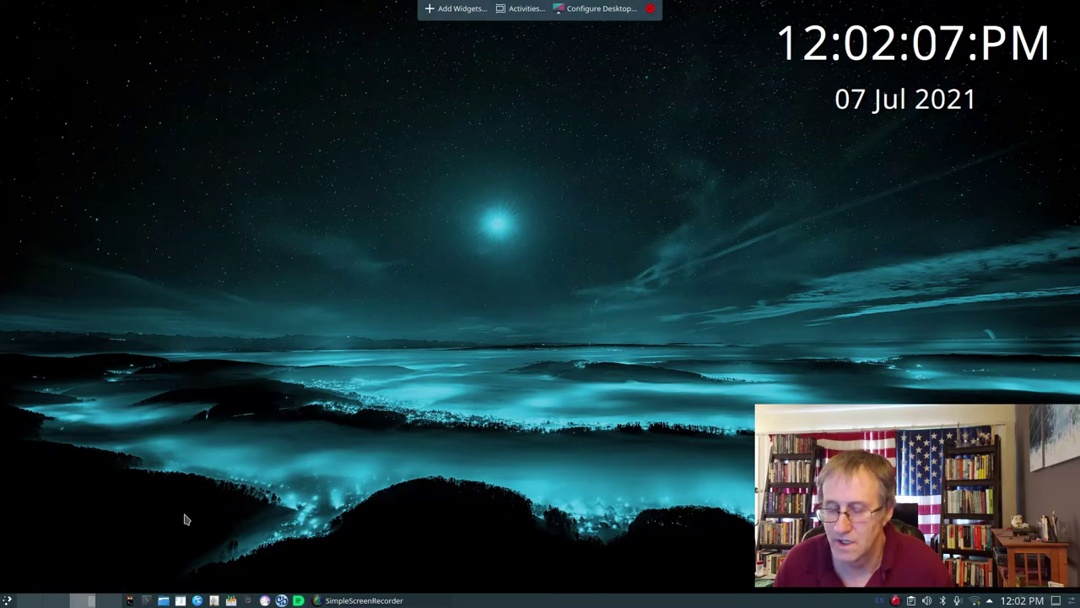
Switch to the first virtual desktop and open the Dissenter browser to view the OneDrive Camera Roll, closing it when done
left_click(30, 600)
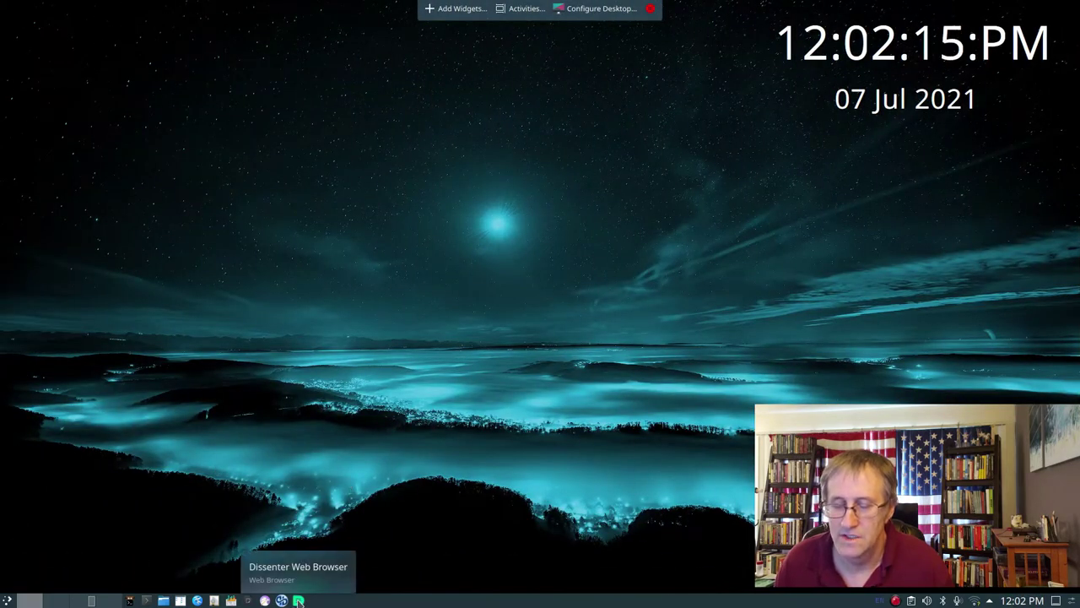
left_click(298, 600)
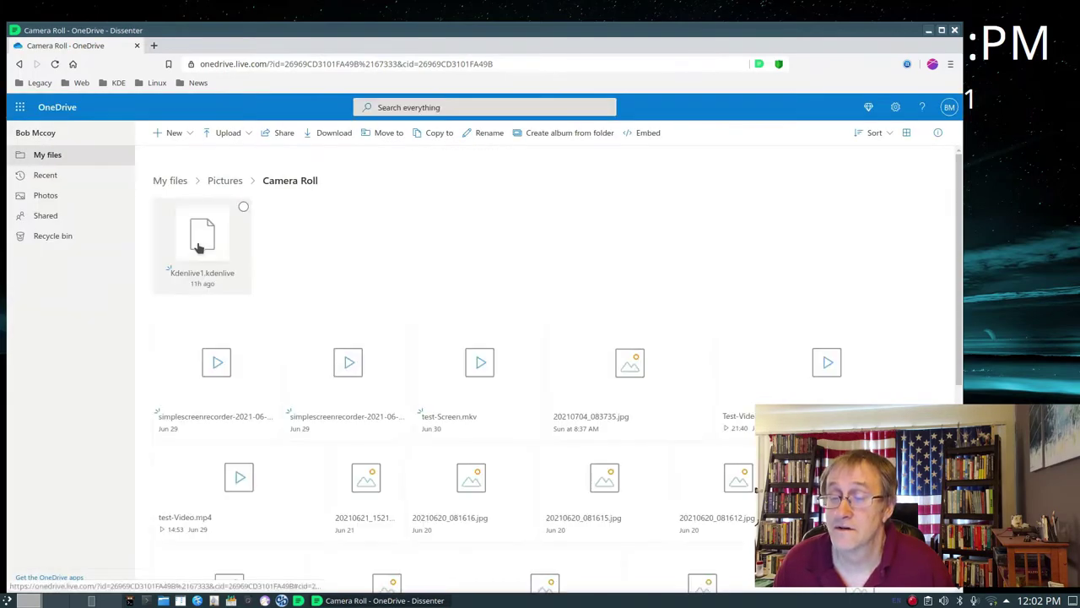
left_click(954, 30)
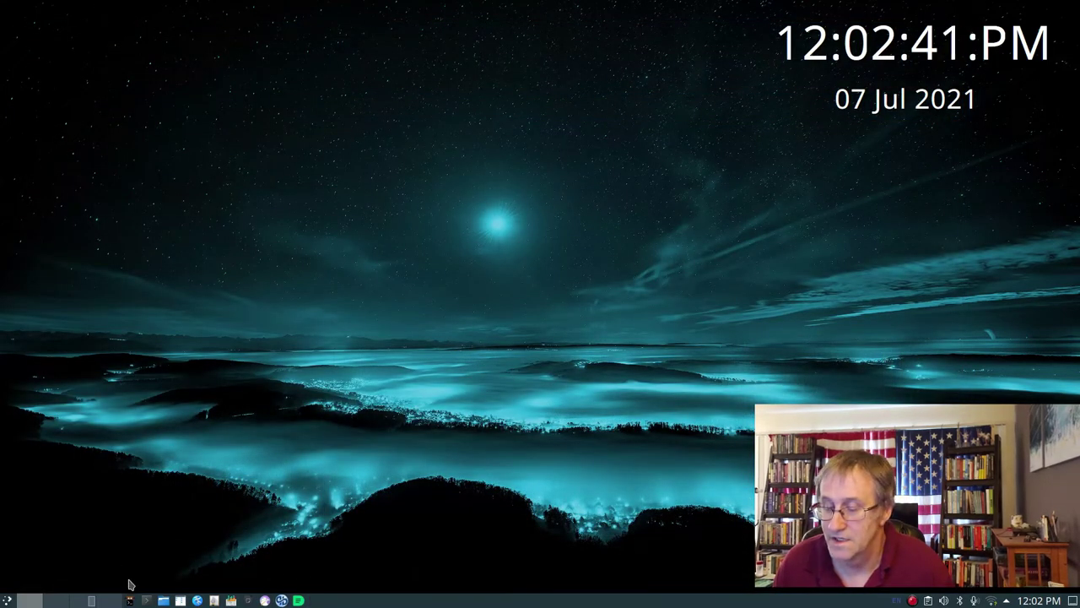
Check the application launcher's context options and examine its program categories, including Settings, Office, Internet, Development and Multimedia
right_click(6, 600)
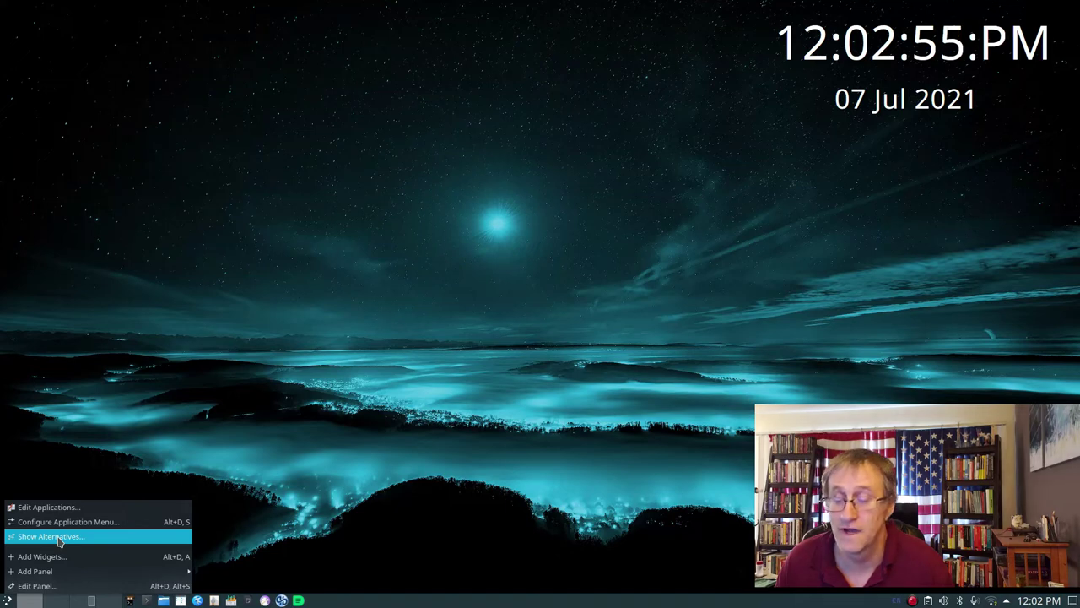
key("Escape")
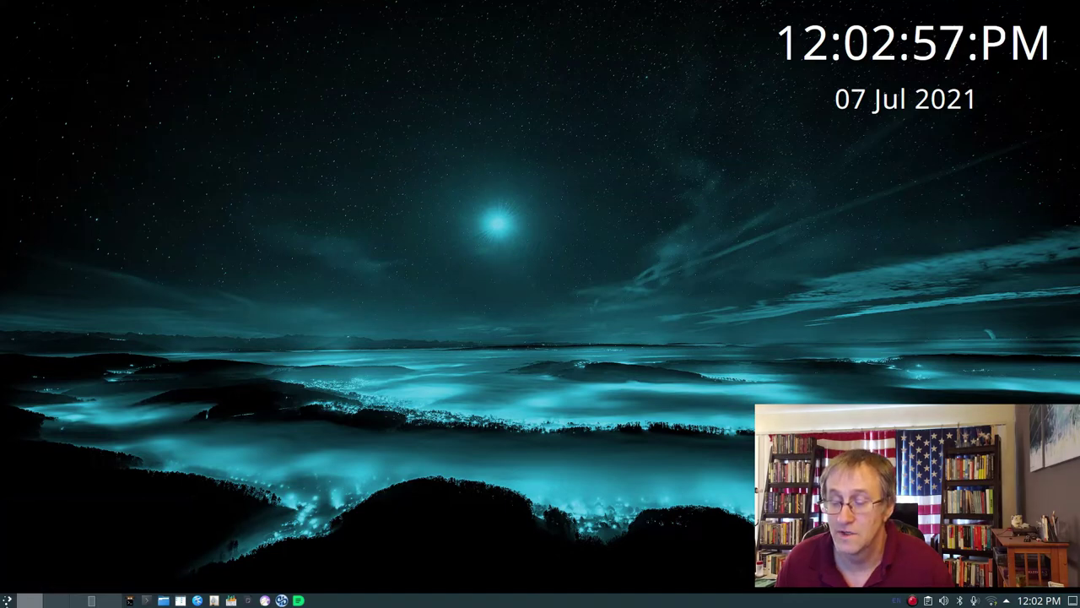
left_click(6, 601)
mouse_move(48, 411)
mouse_move(50, 391)
mouse_move(216, 425)
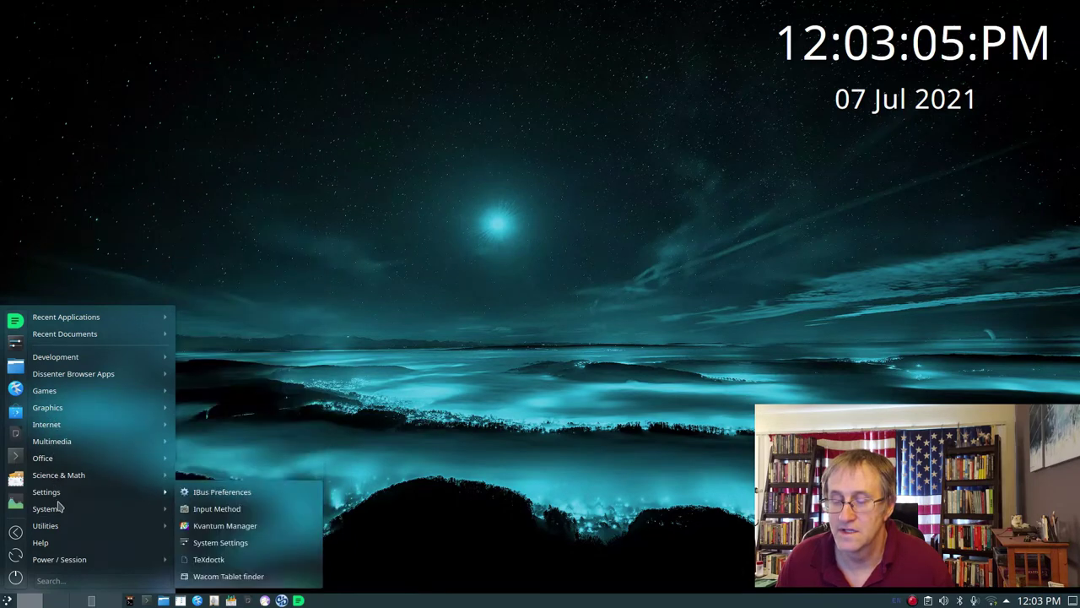
mouse_move(60, 507)
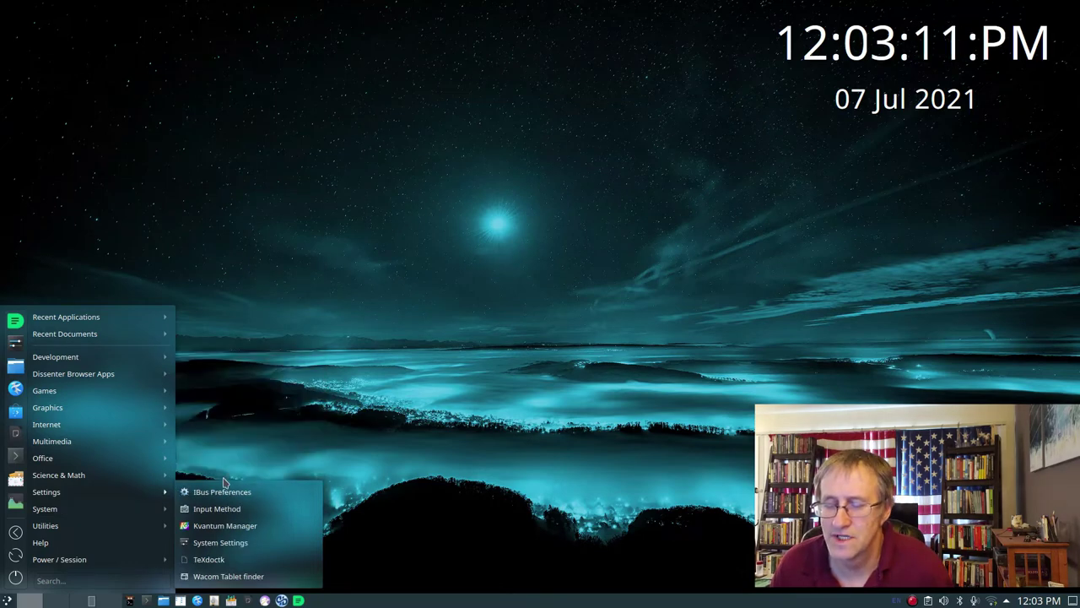
mouse_move(114, 459)
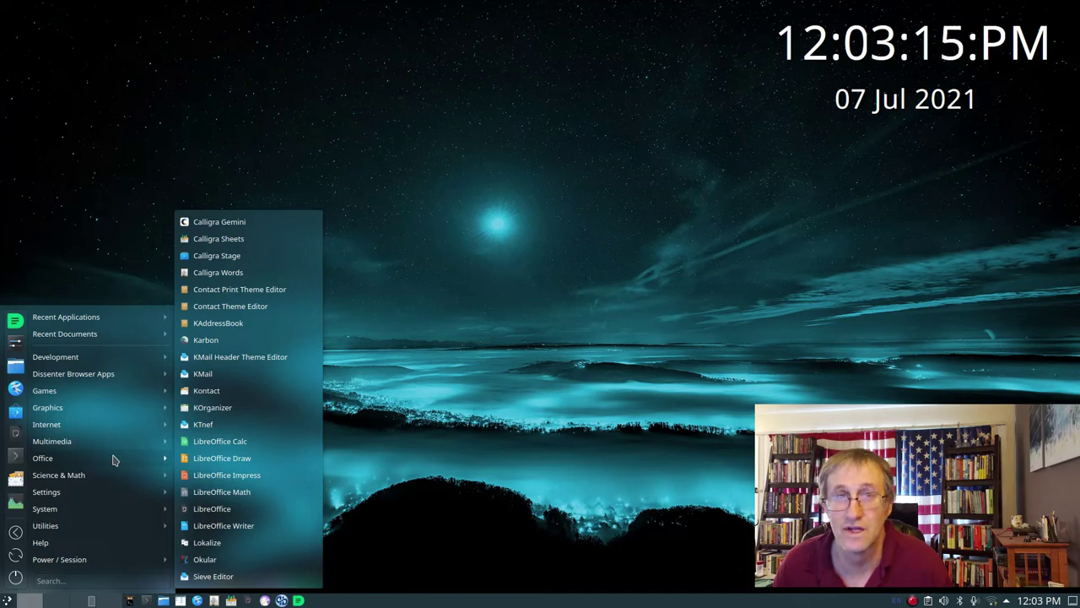
mouse_move(85, 431)
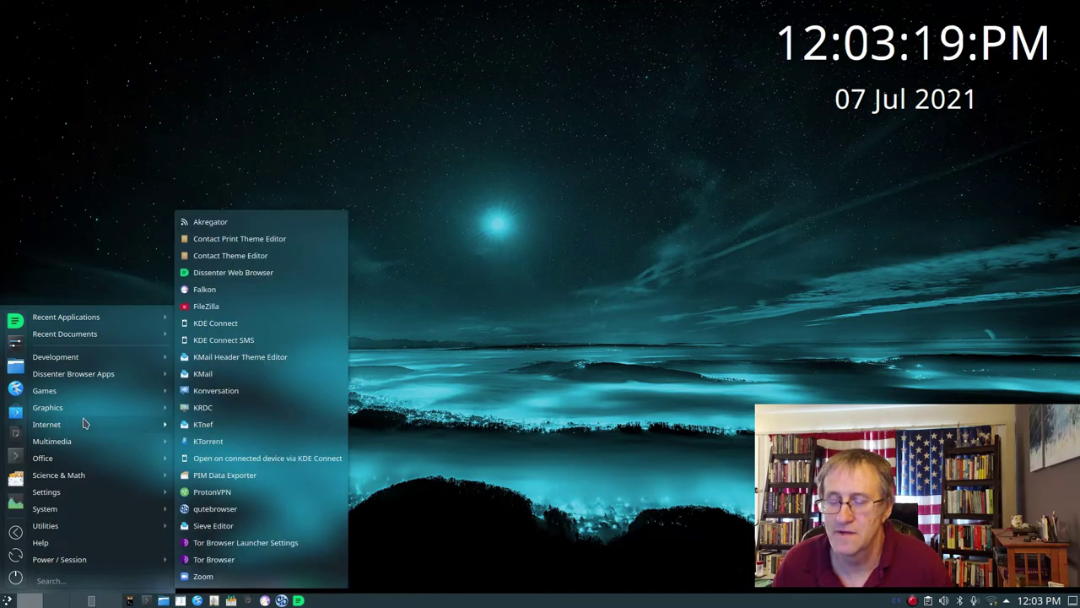
mouse_move(72, 357)
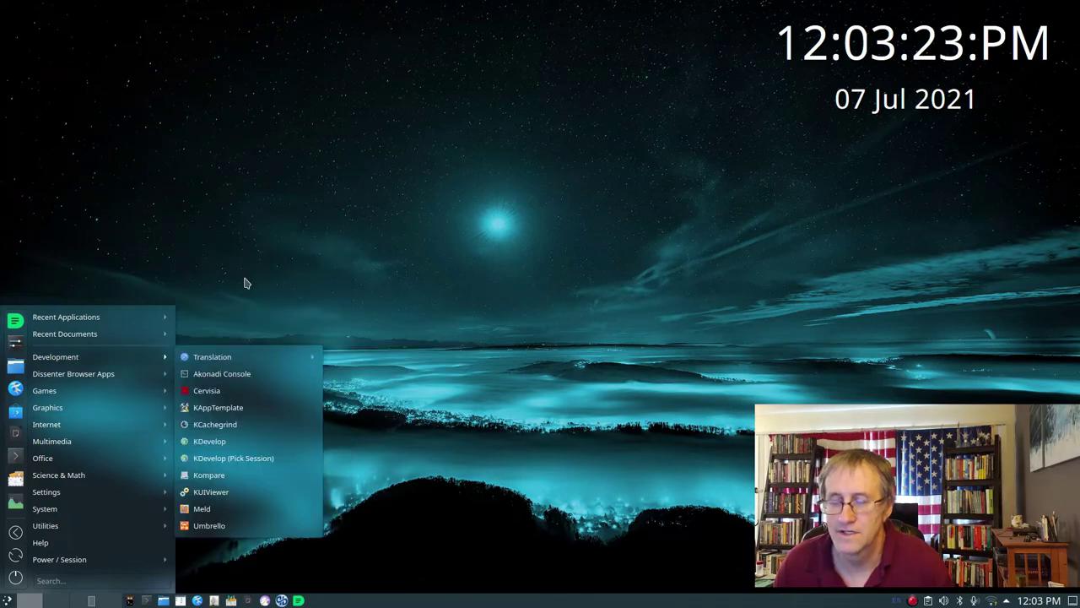
mouse_move(108, 414)
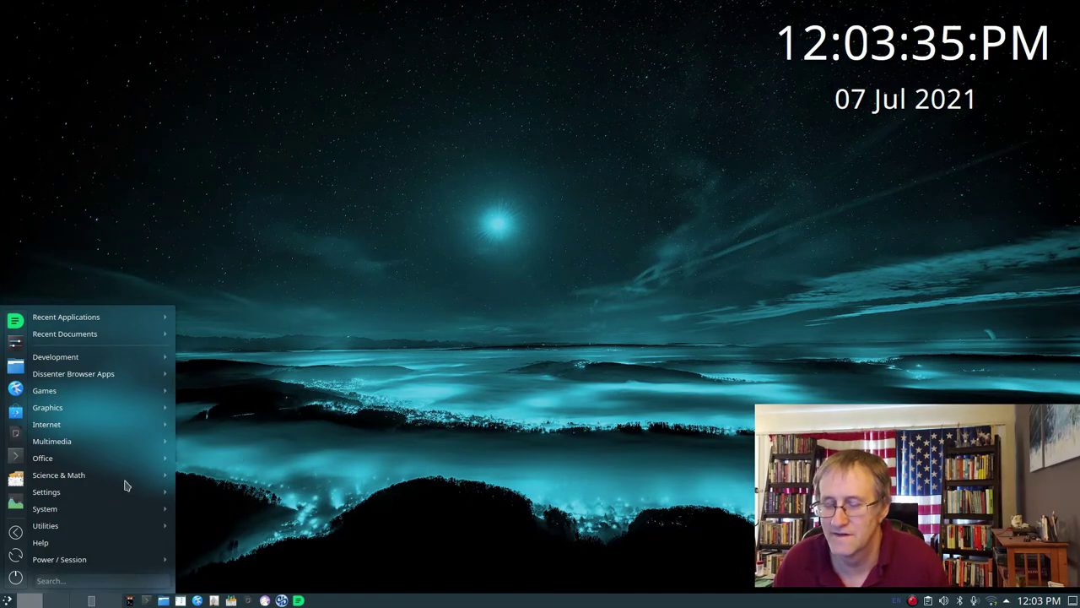
mouse_move(97, 484)
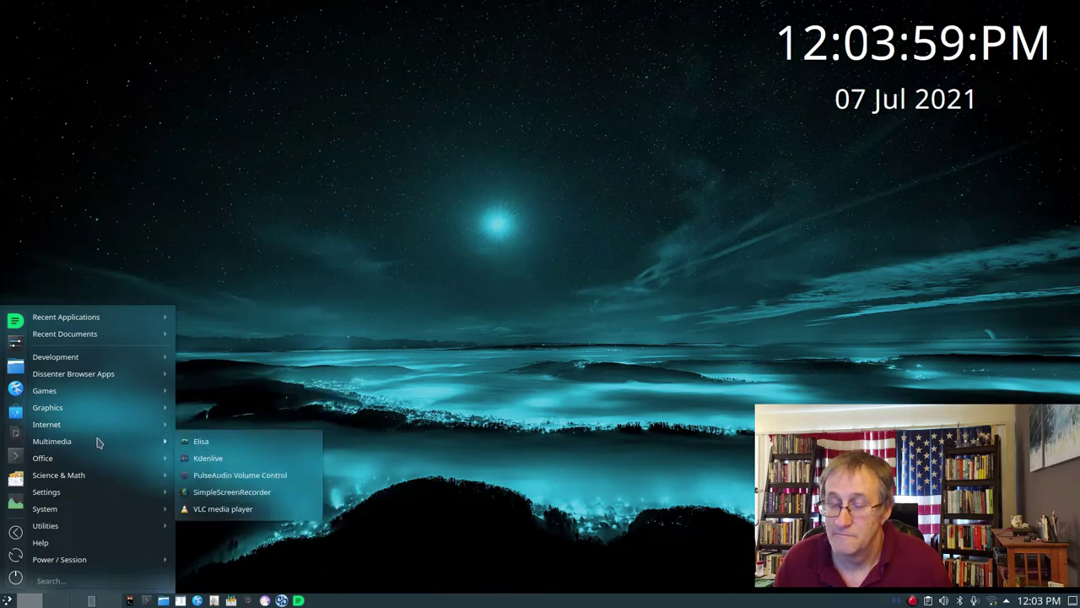
Open System Settings and look through the installed Global Theme entries
left_click(19, 346)
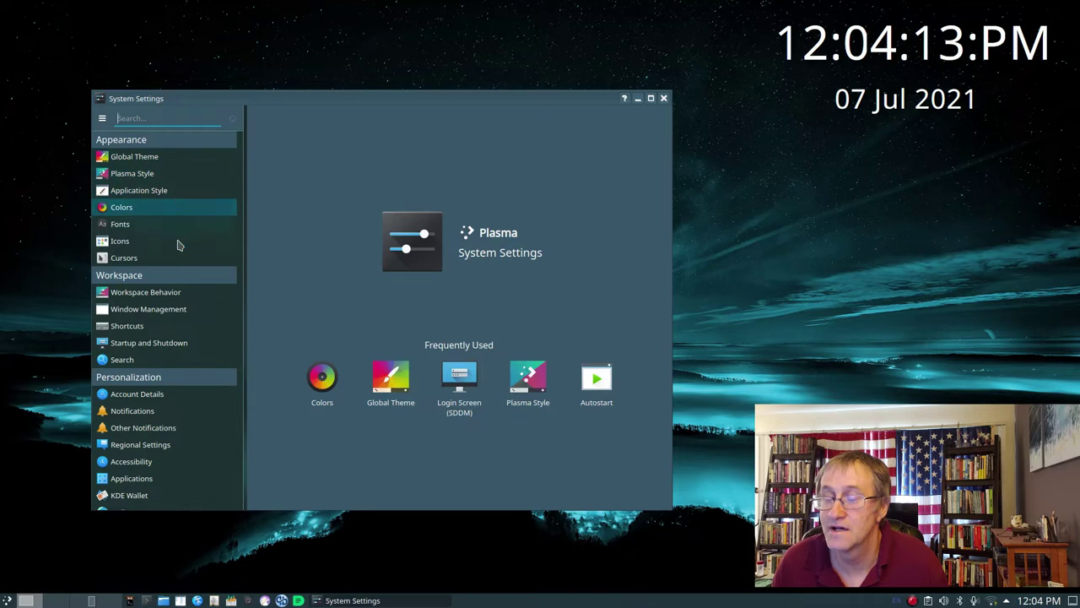
left_click(134, 160)
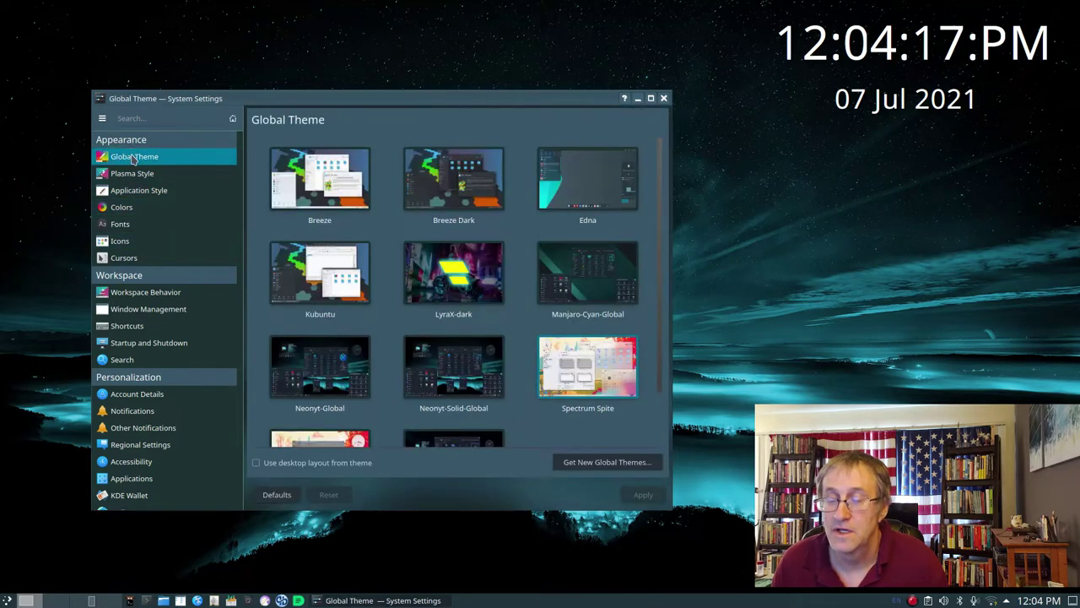
scroll(451, 295, "down", 2)
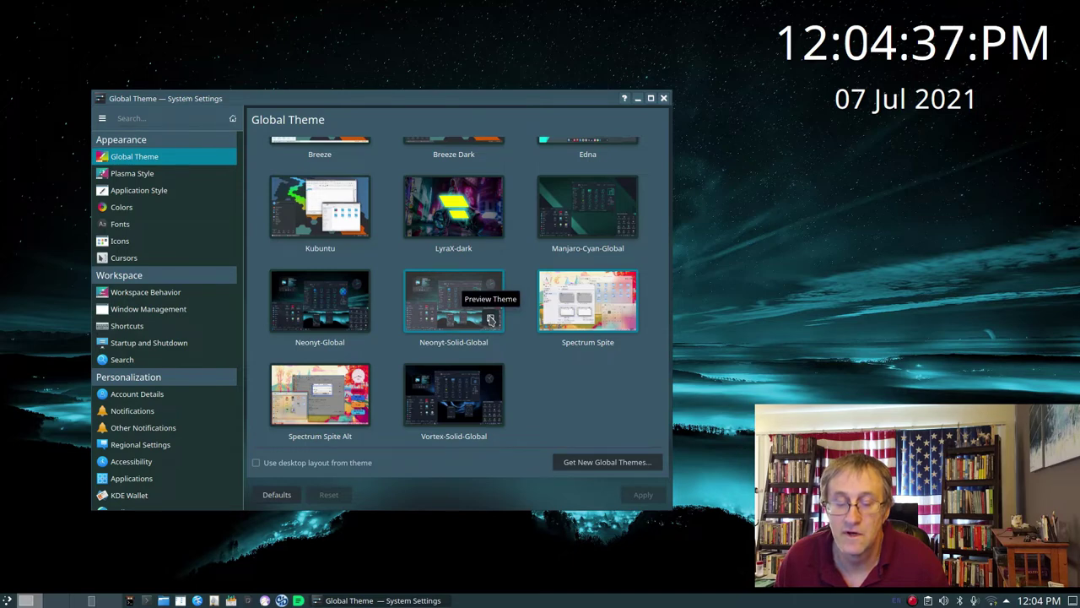
Look through the installed Plasma Style themes
left_click(126, 175)
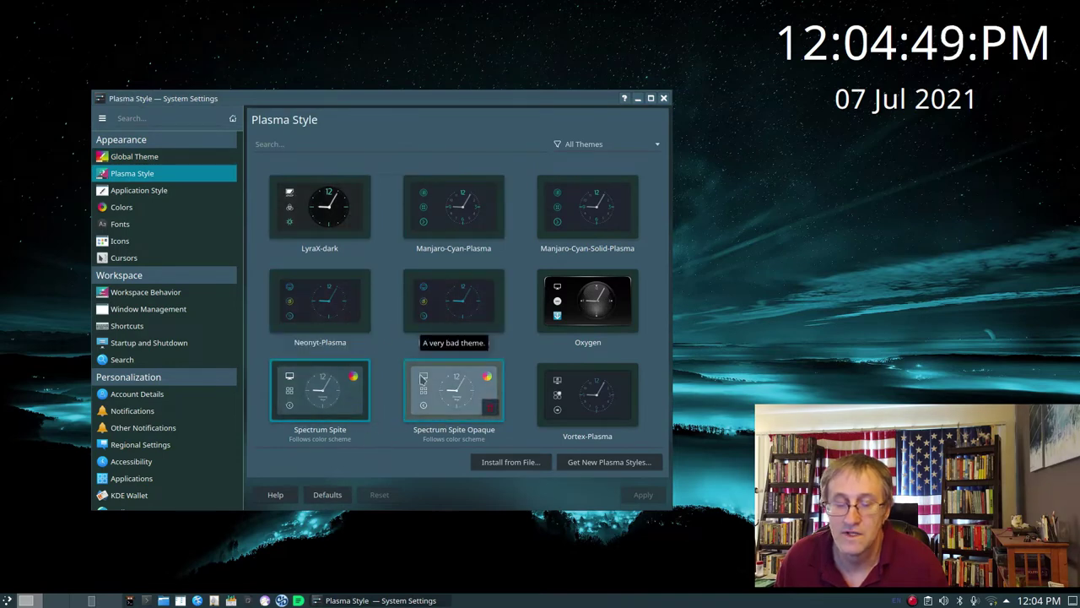
scroll(427, 381, "down", 2)
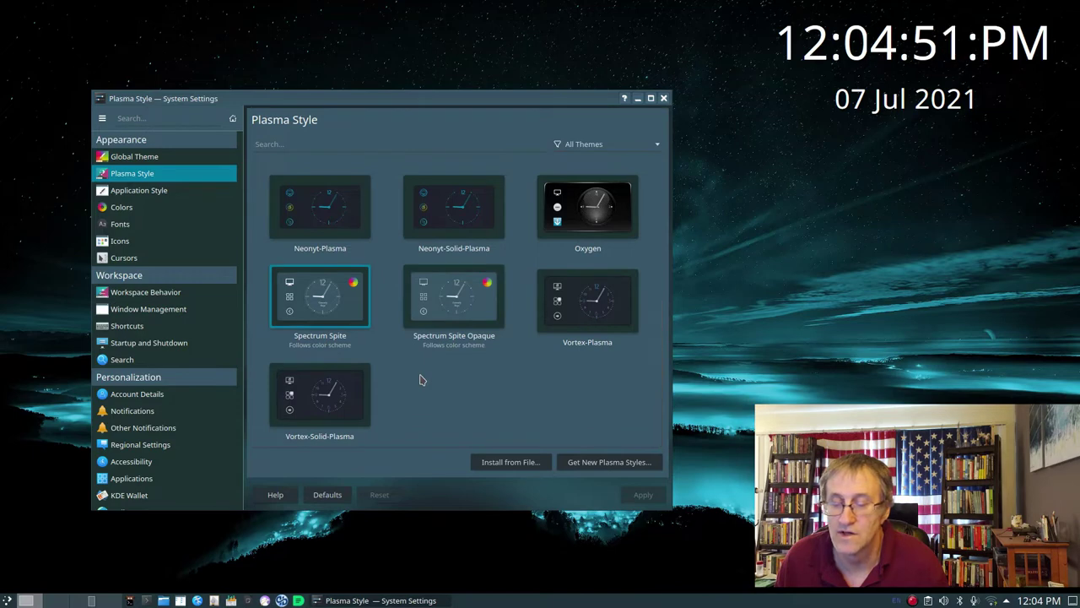
scroll(409, 321, "up", 1)
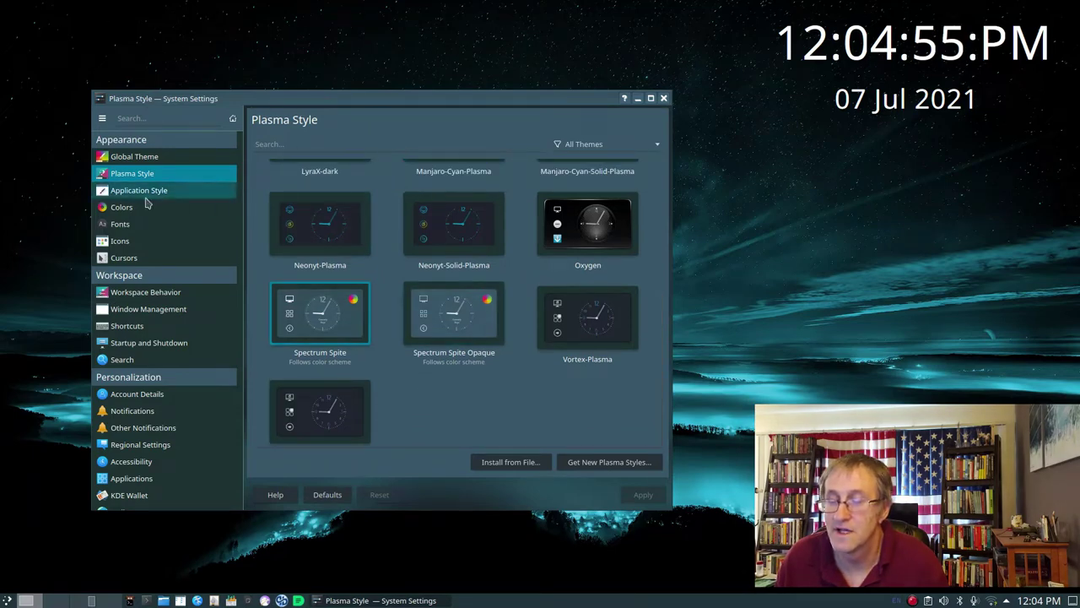
mouse_move(131, 197)
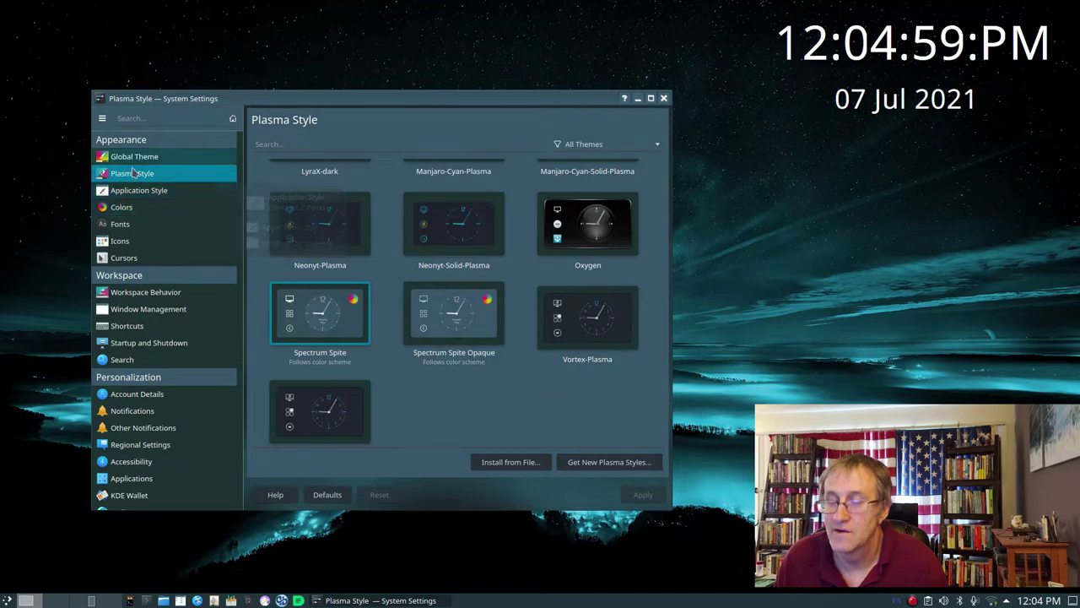
Examine the installed color schemes in the Colors settings, from Aodha through the Breeze, Krita and Kvantum variants
left_click(124, 213)
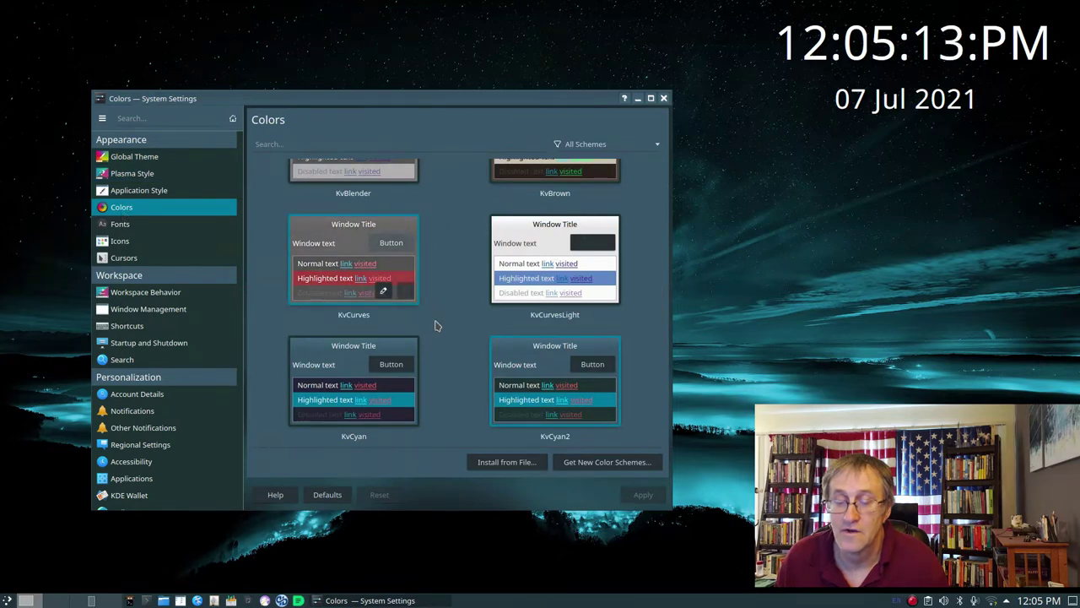
scroll(435, 326, "up", 5)
scroll(436, 326, "up", 5)
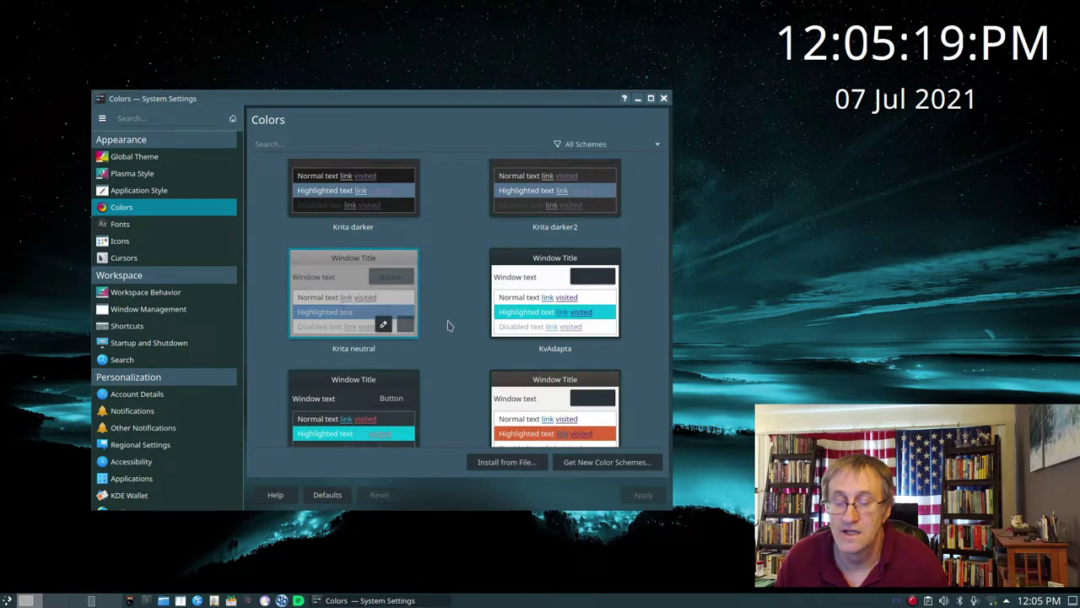
scroll(445, 321, "down", 2)
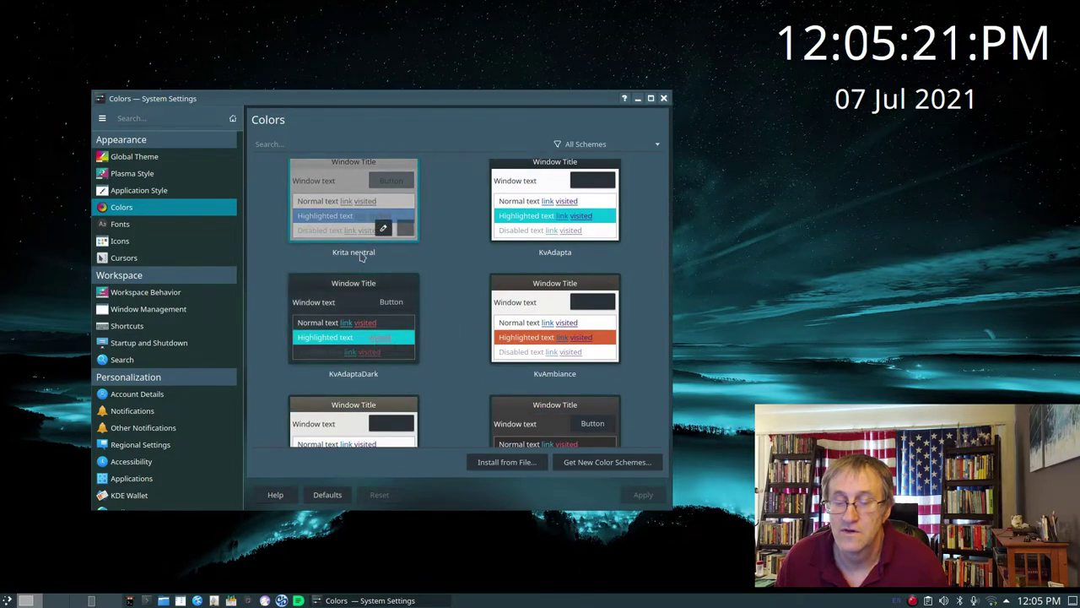
scroll(455, 303, "up", 5)
scroll(455, 303, "up", 5)
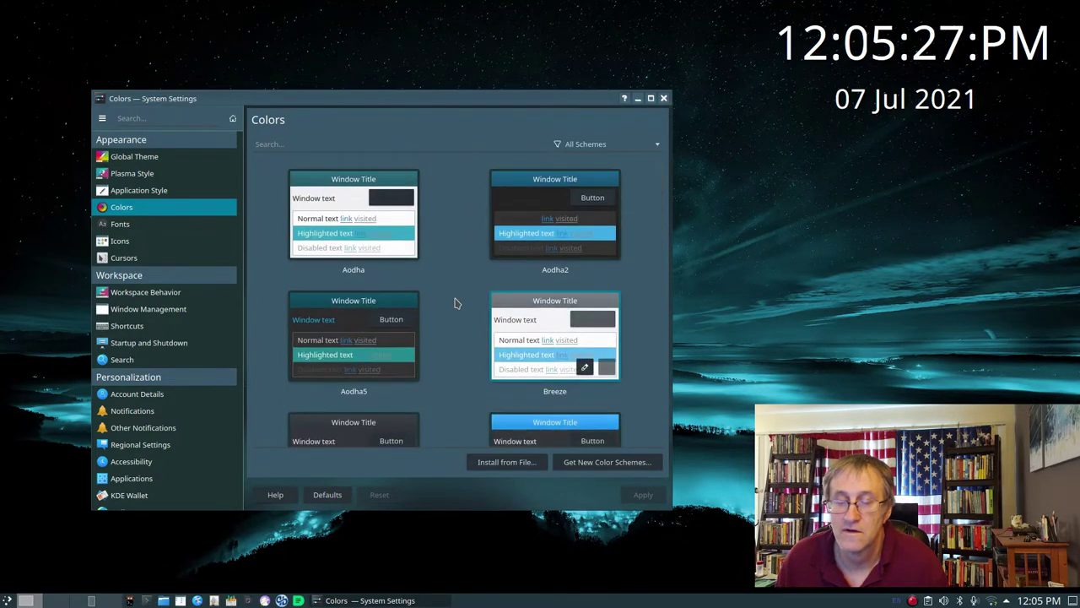
scroll(454, 303, "down", 3)
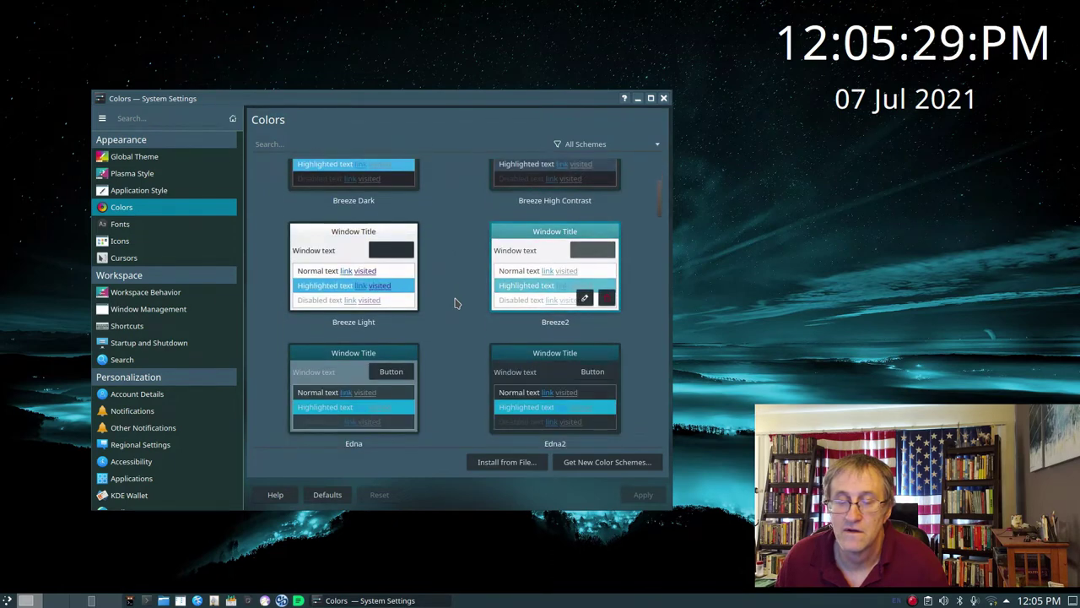
scroll(455, 303, "down", 4)
scroll(455, 303, "down", 3)
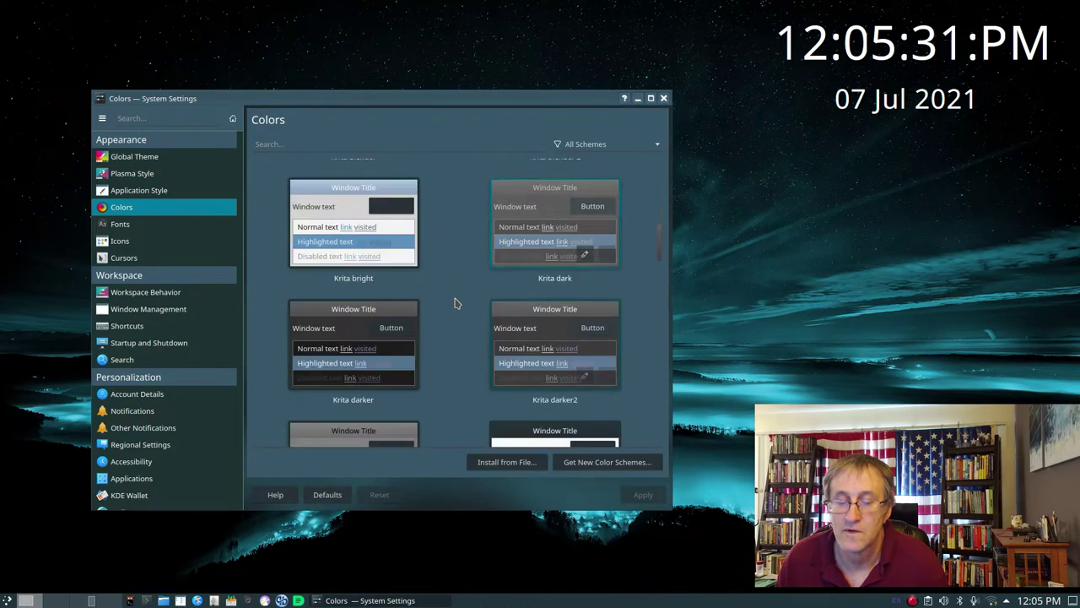
scroll(455, 303, "down", 3)
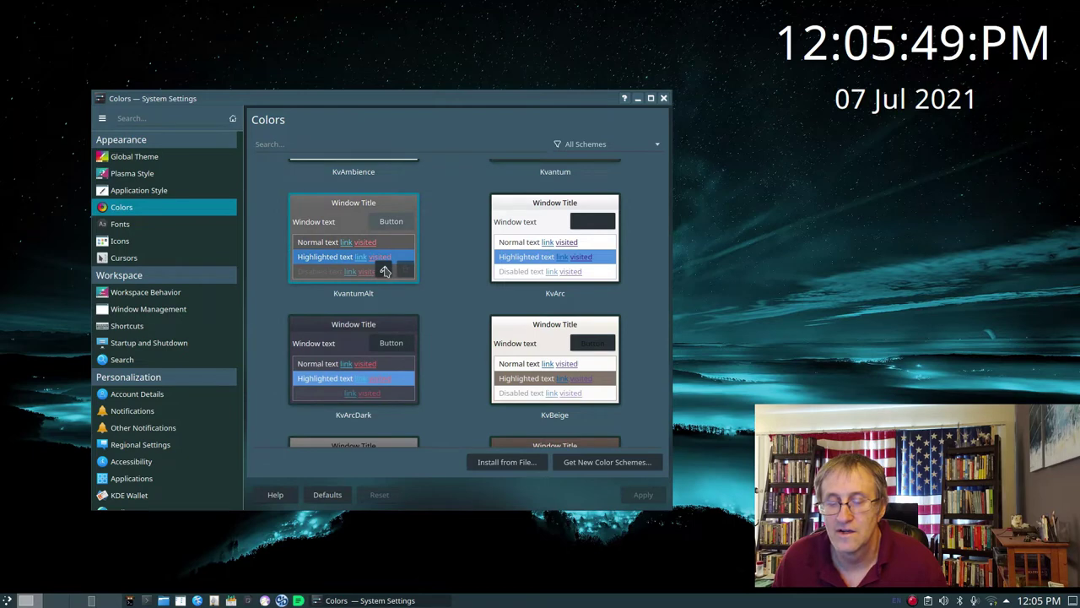
Open the KvBlender color scheme for editing, look through its Common Colors entries, and close the editor without changes
scroll(428, 277, "down", 3)
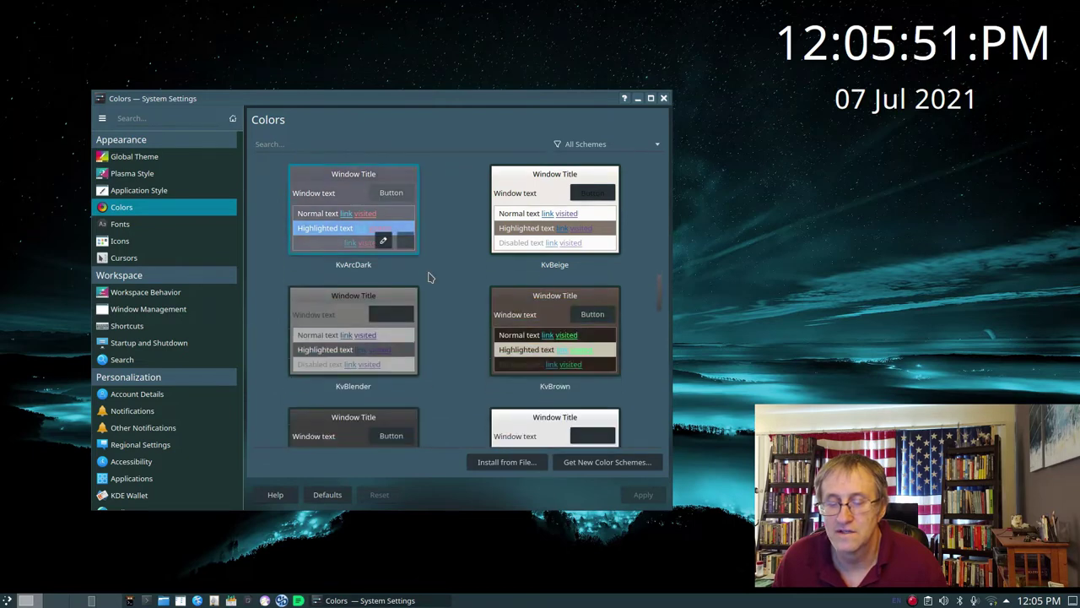
left_click(383, 363)
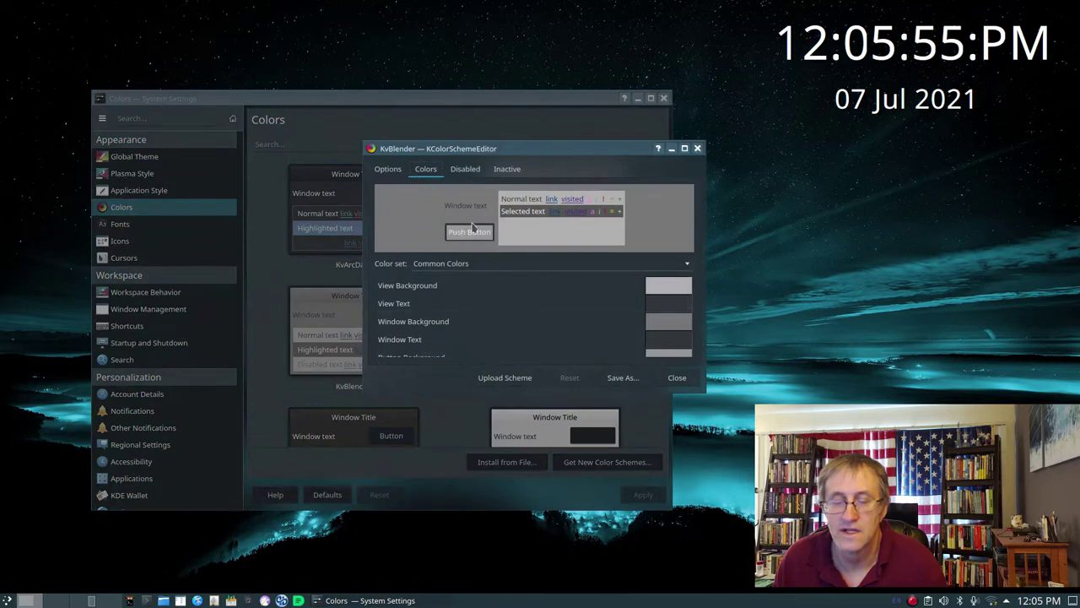
scroll(581, 316, "down", 3)
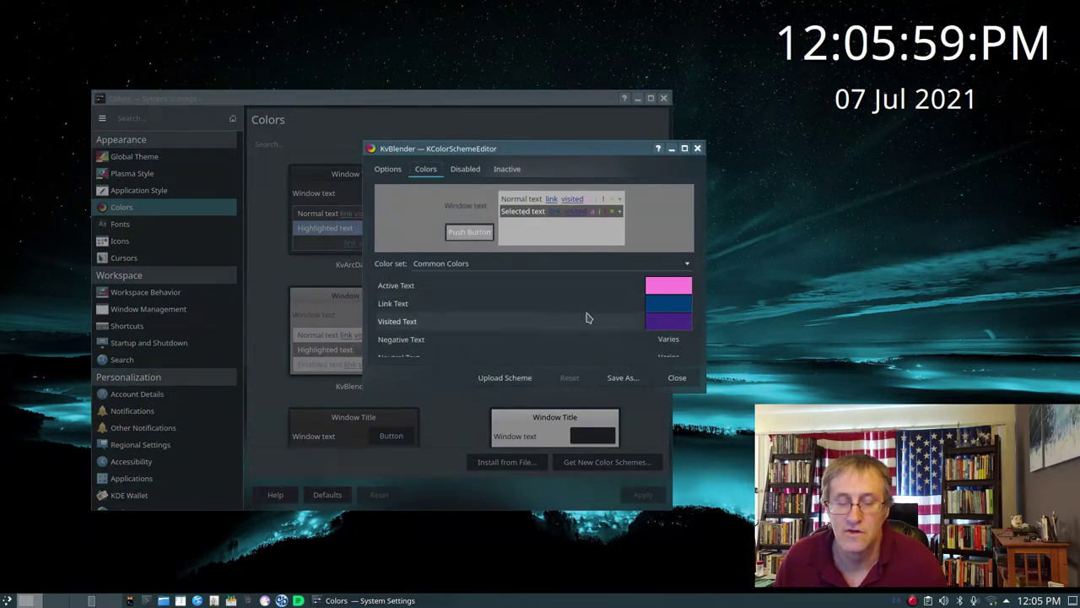
scroll(588, 317, "down", 3)
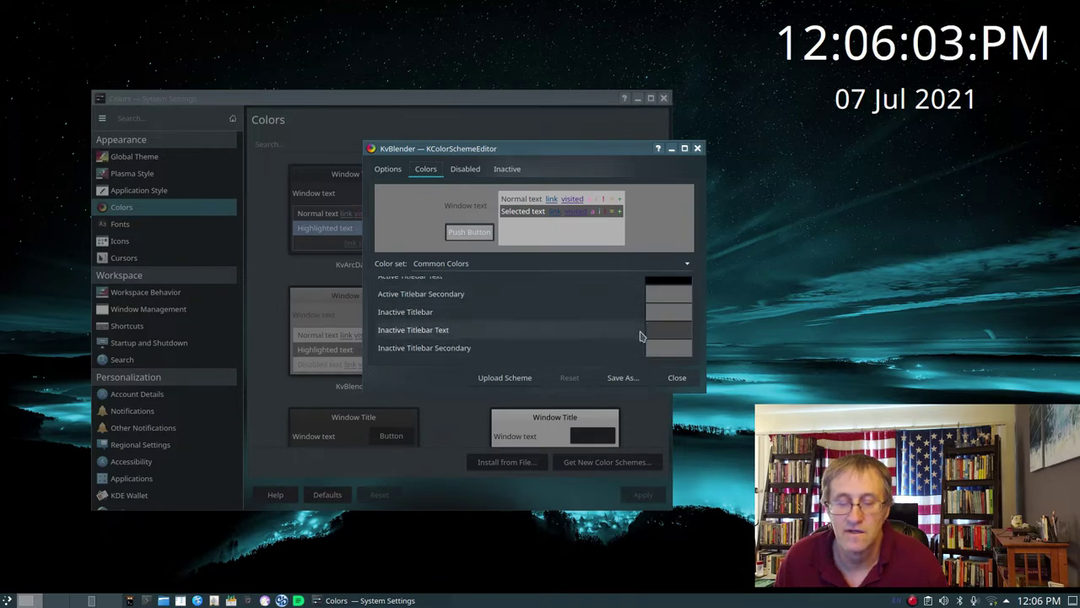
left_click(676, 378)
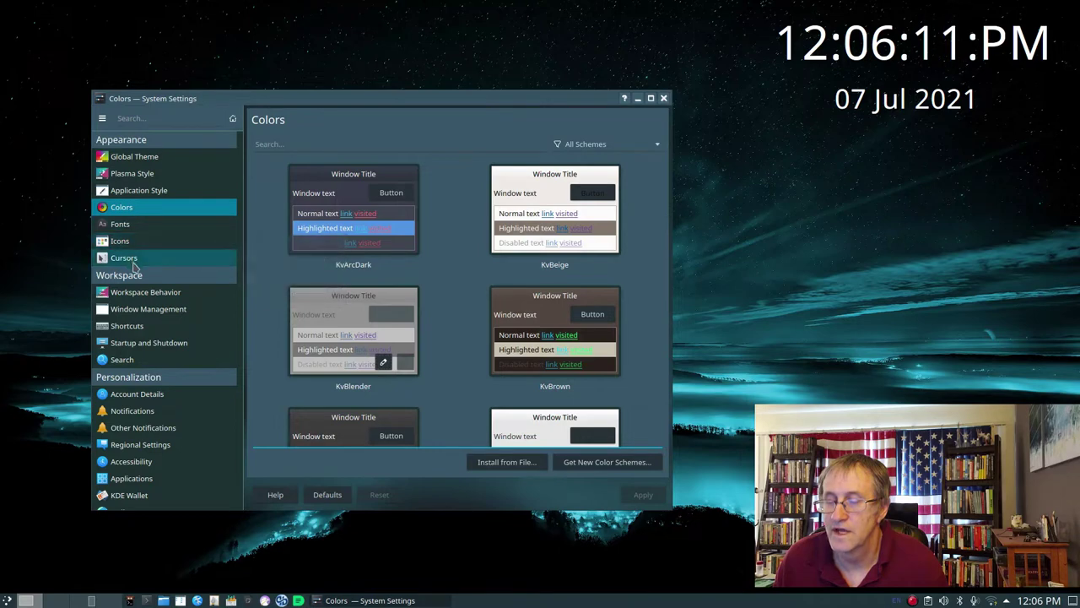
Review the General Behavior options under Workspace Behavior, and open the Window Behavior focus options under Window Management
left_click(159, 296)
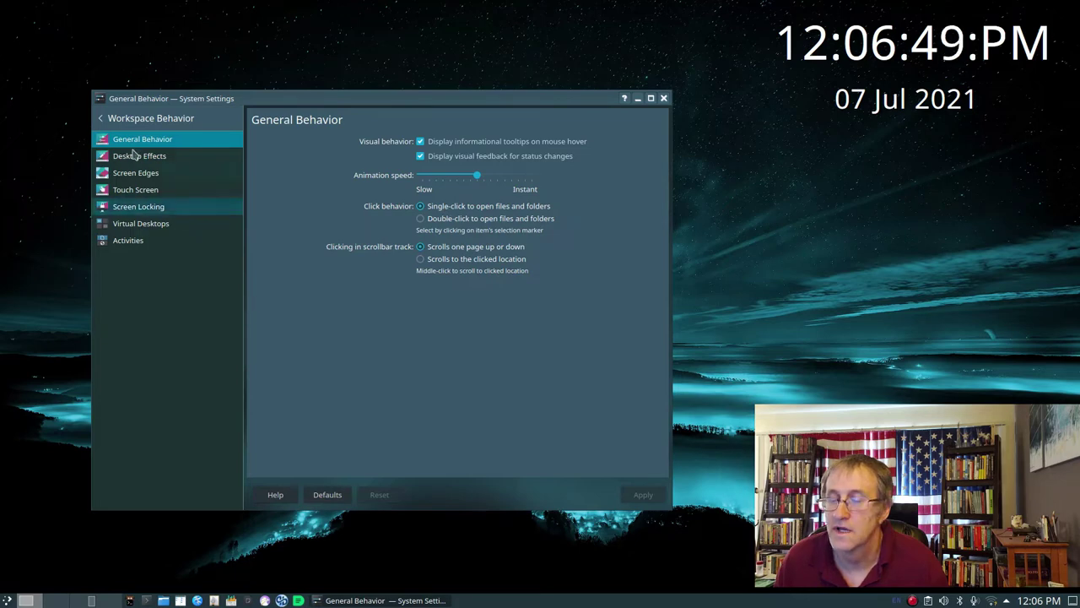
left_click(142, 122)
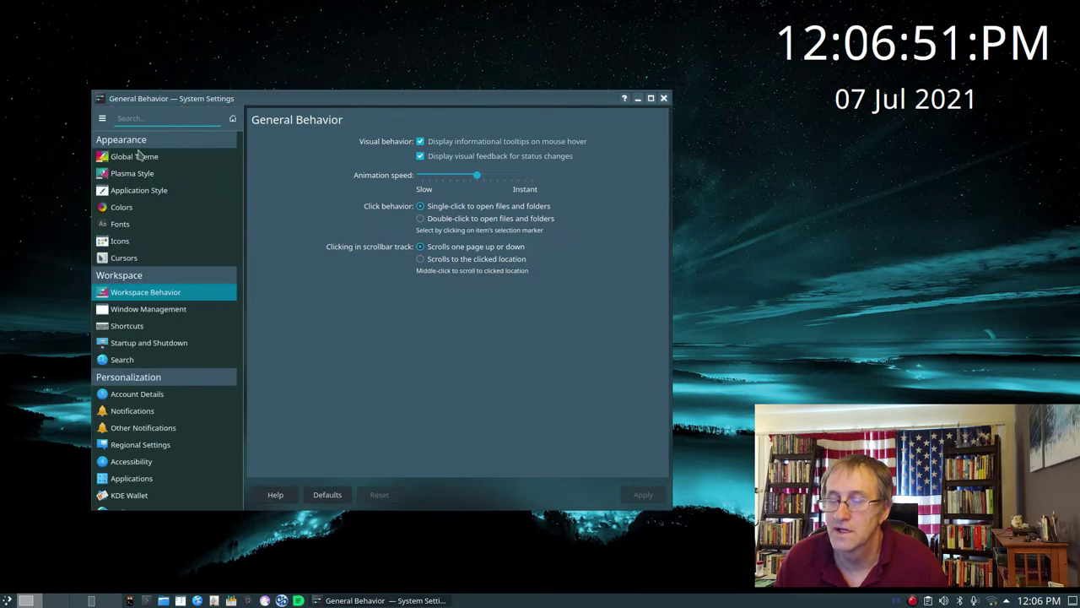
mouse_move(152, 318)
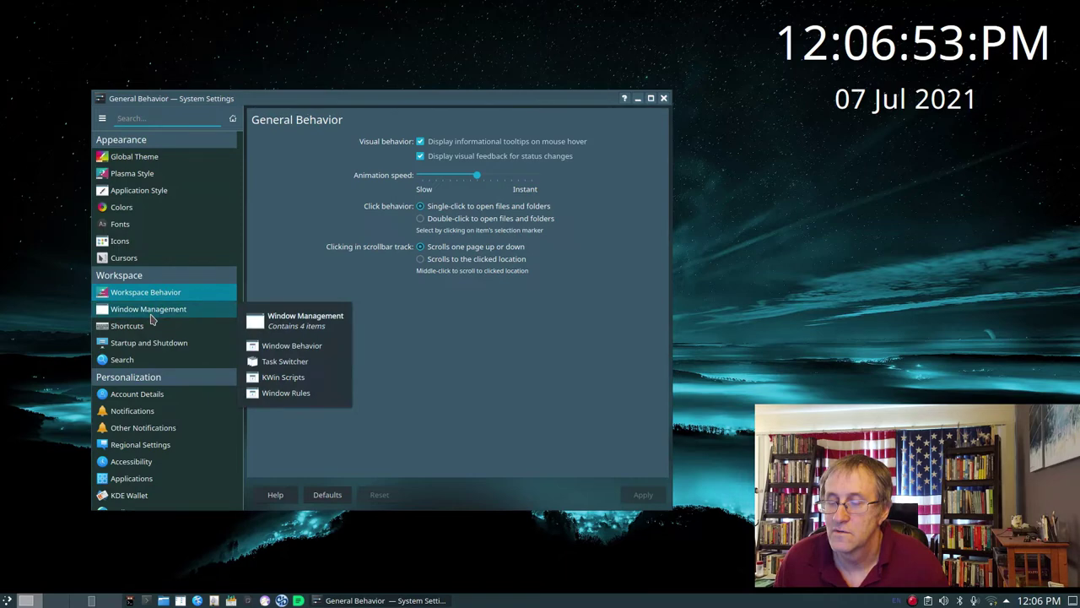
left_click(151, 318)
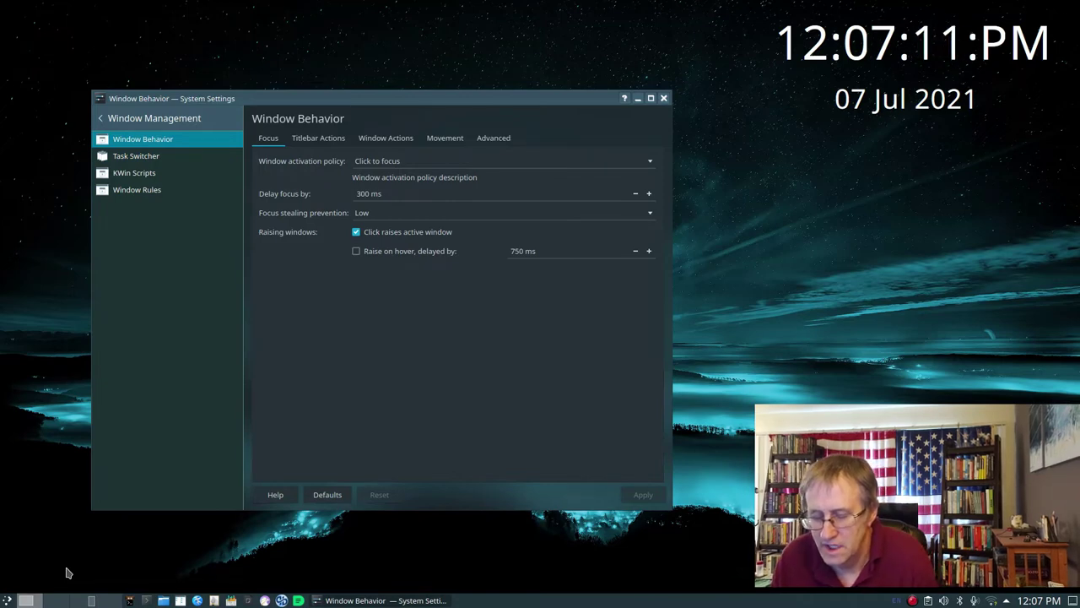
Launch Kate and alternate focus between its window and System Settings to demonstrate the Click to focus policy
key("super+k")
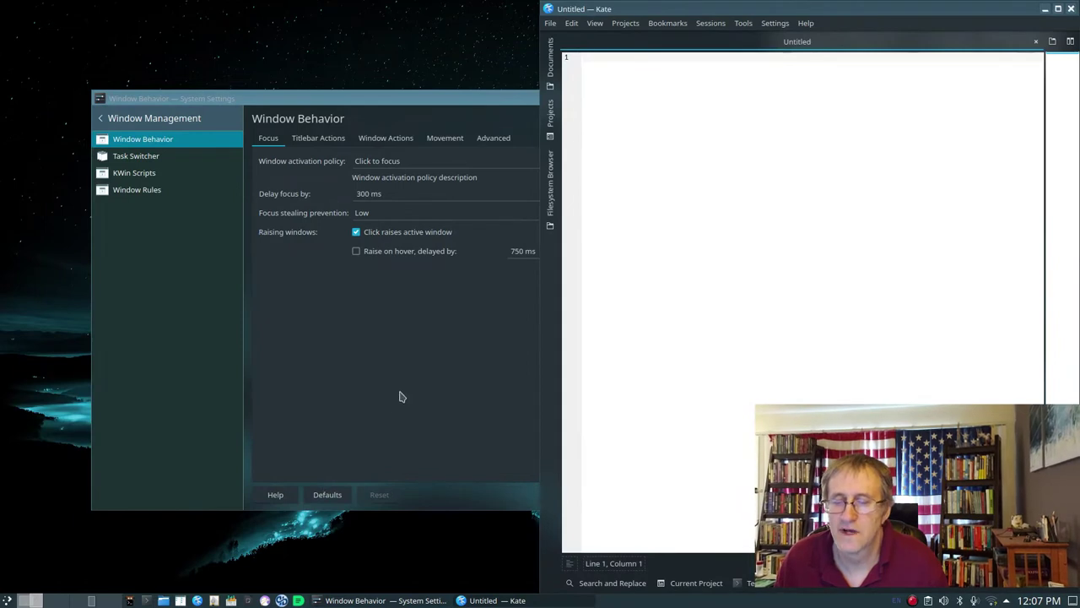
left_click(295, 336)
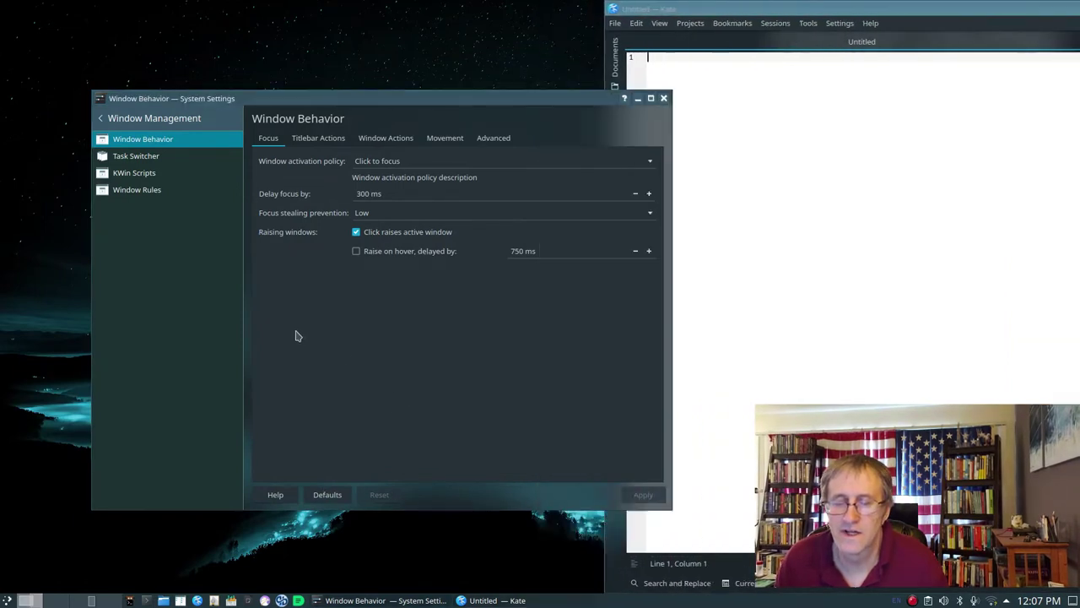
left_click(829, 335)
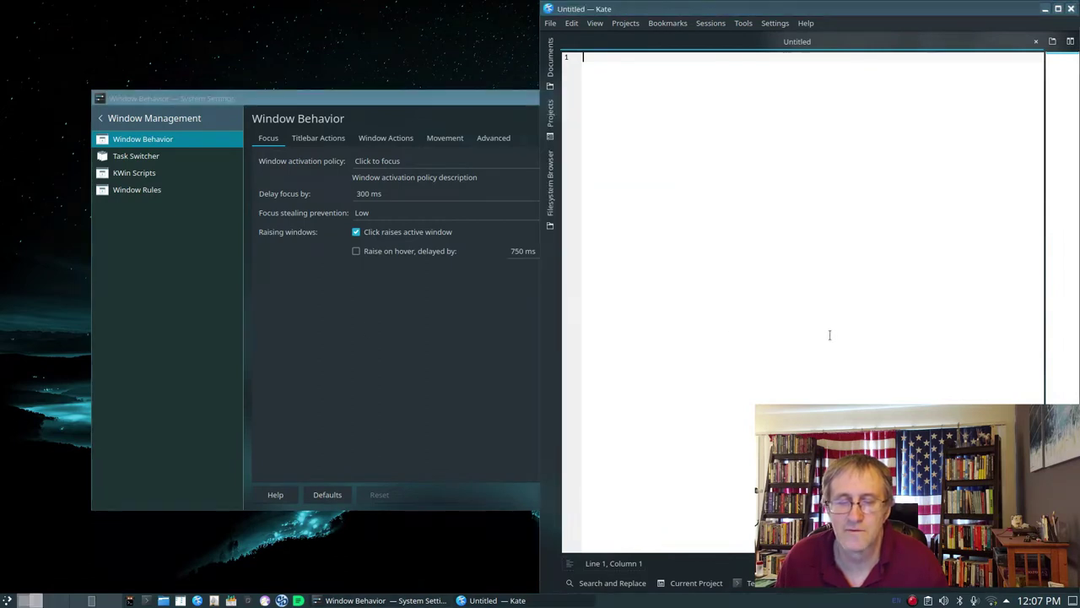
left_click(471, 400)
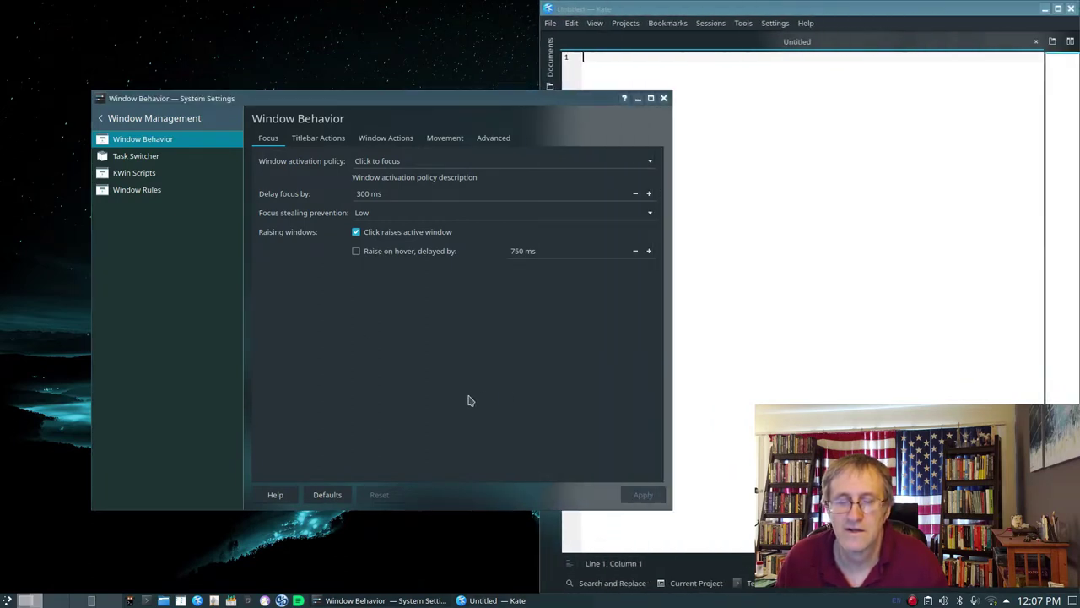
left_click(825, 301)
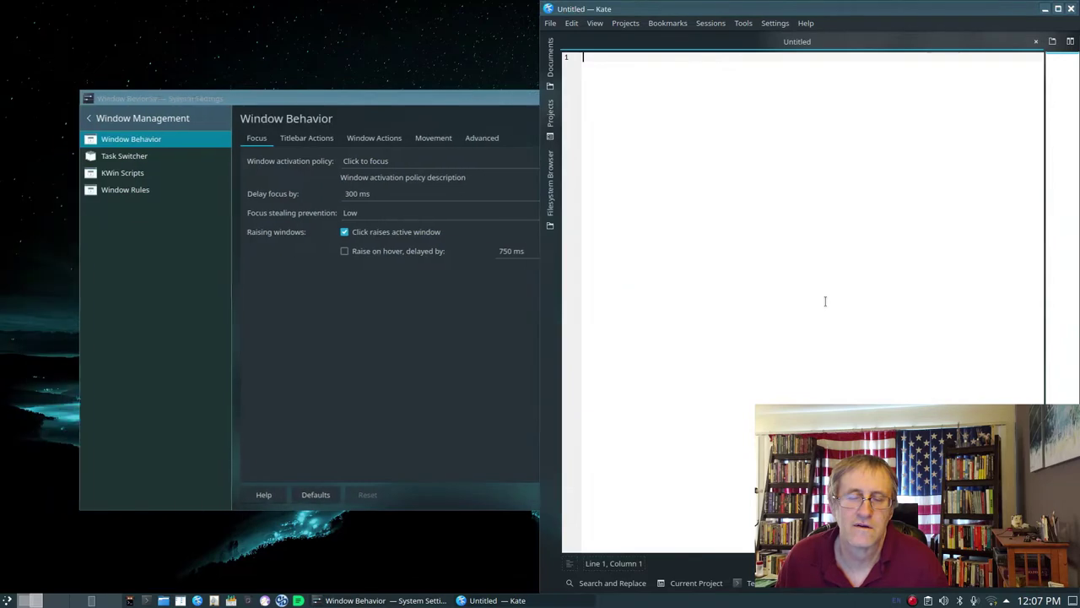
Review the installed KWin Scripts and return to the main settings categories
left_click(137, 173)
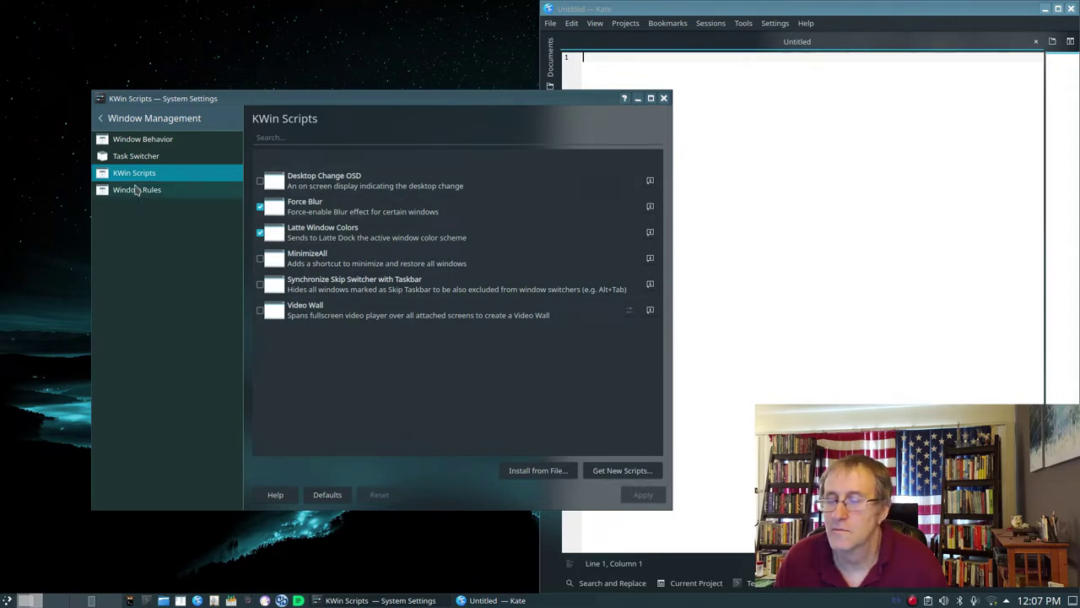
key("ctrl+f")
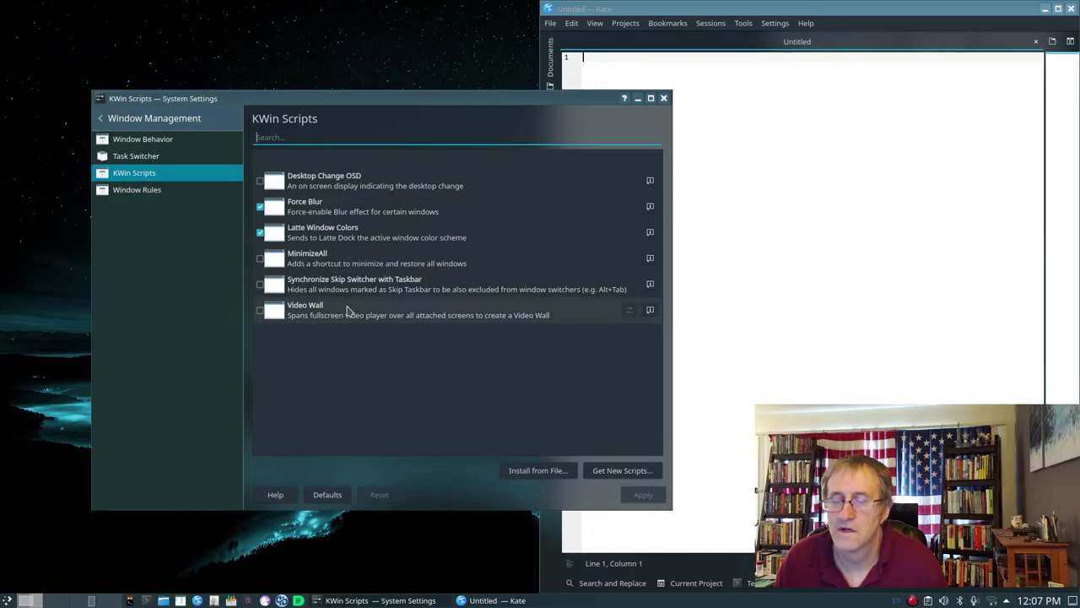
left_click(129, 122)
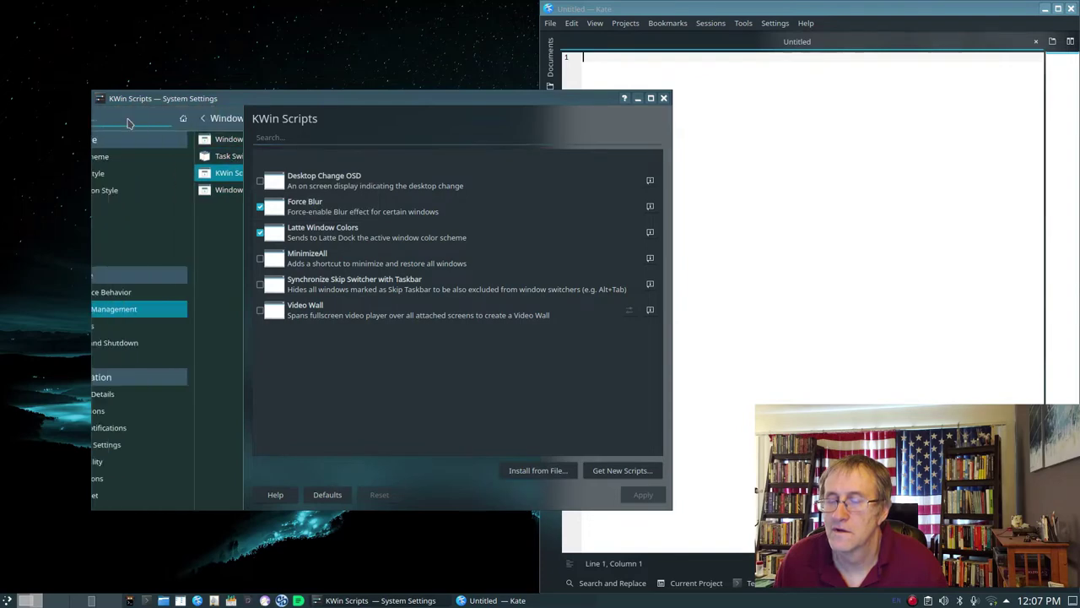
Look through the applications and system services in Global Shortcuts, and return to the main settings categories
left_click(129, 328)
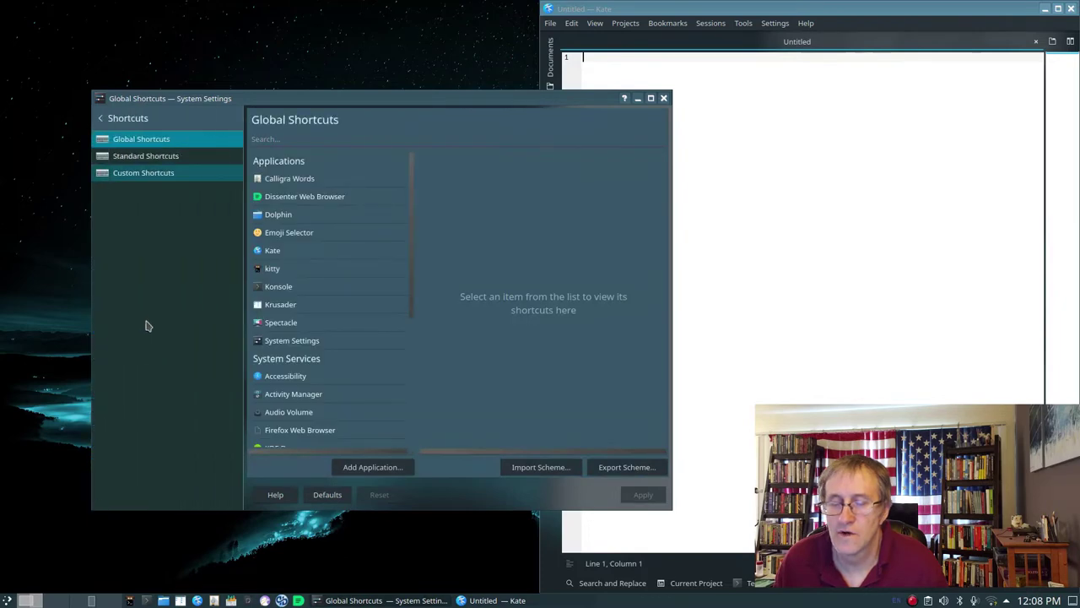
scroll(353, 257, "down", 1)
scroll(352, 256, "down", 5)
scroll(352, 256, "up", 1)
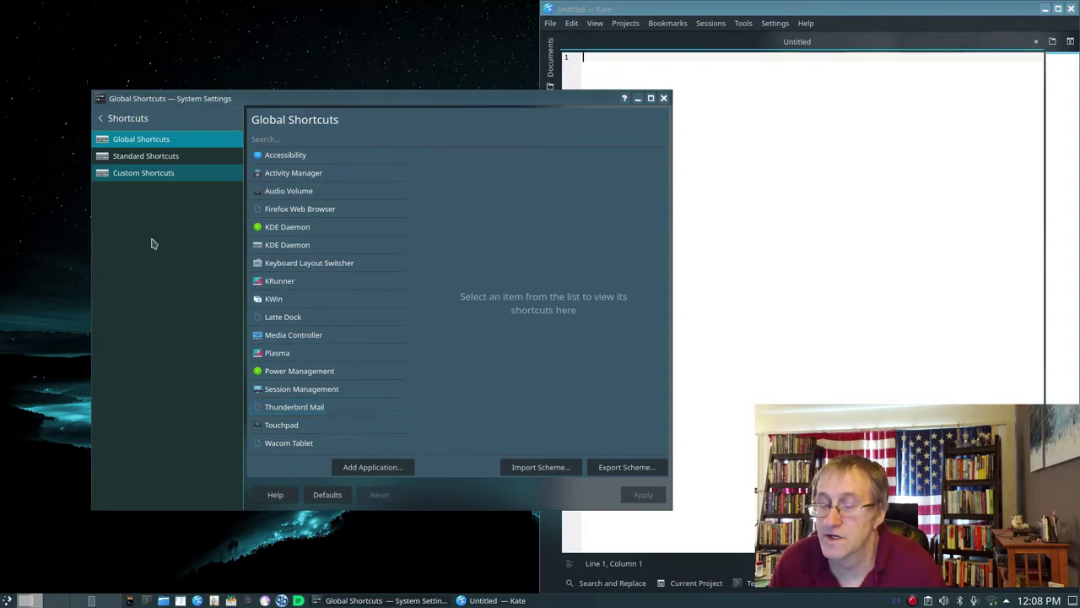
left_click(112, 118)
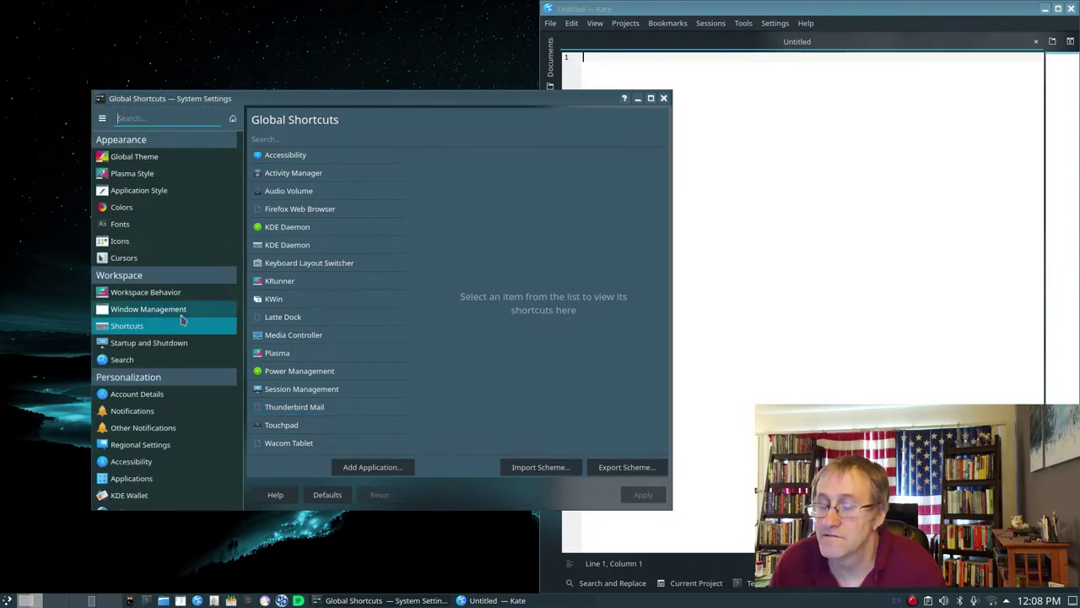
Review the Login Screen (SDDM), Desktop Session, Splash Screen and Task Scheduler pages under Startup and Shutdown
scroll(181, 304, "down", 3)
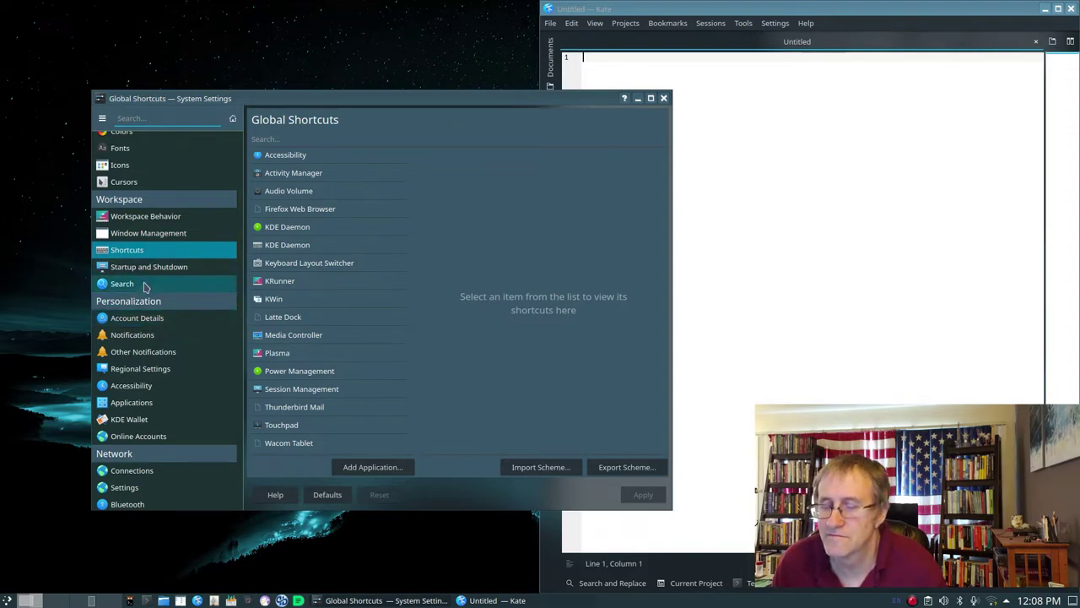
mouse_move(145, 287)
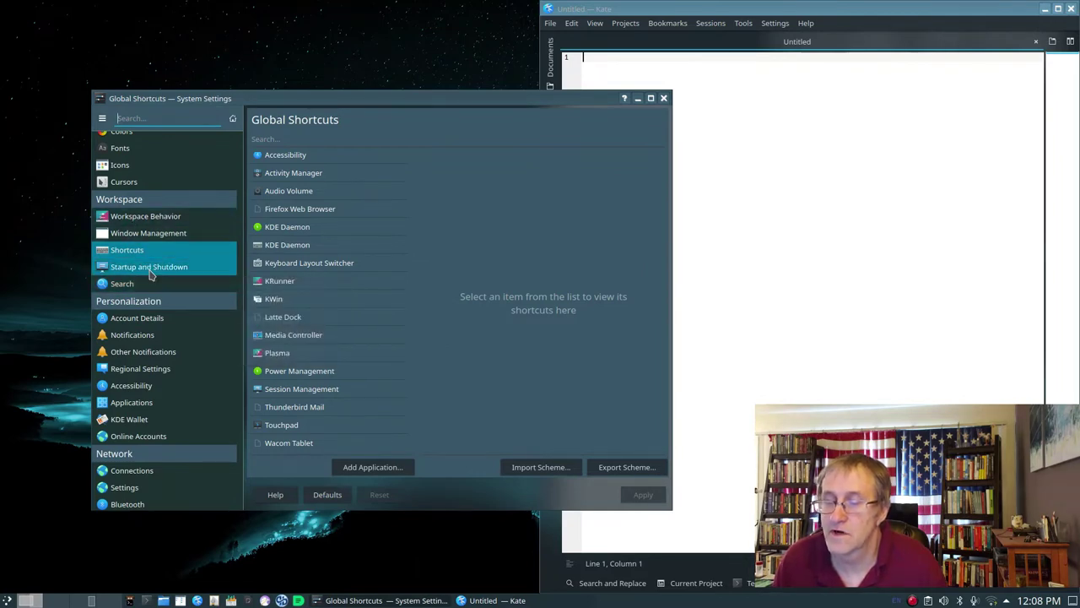
left_click(149, 269)
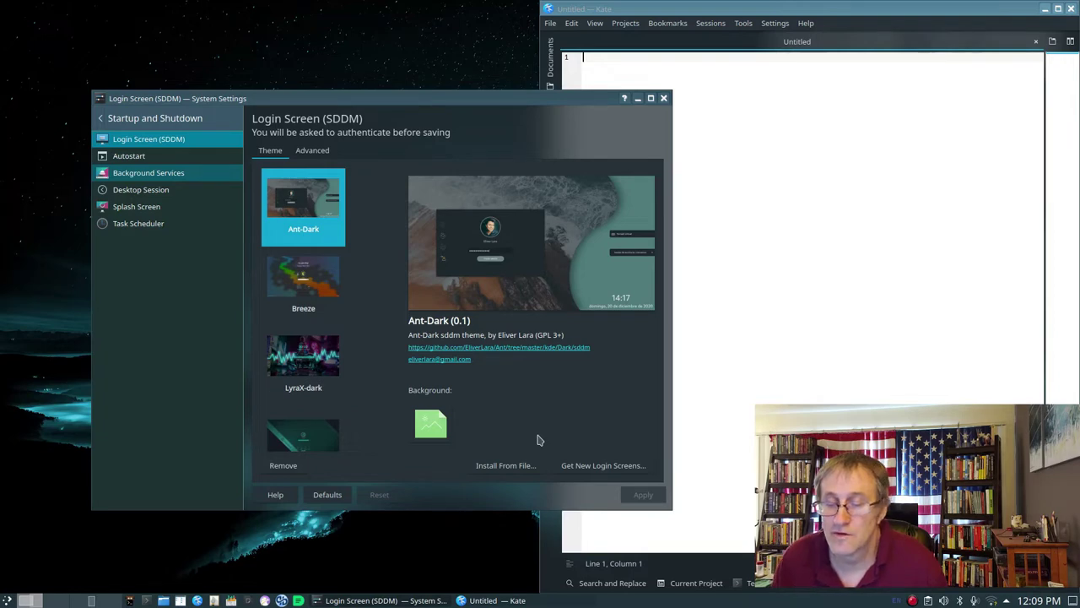
left_click(133, 194)
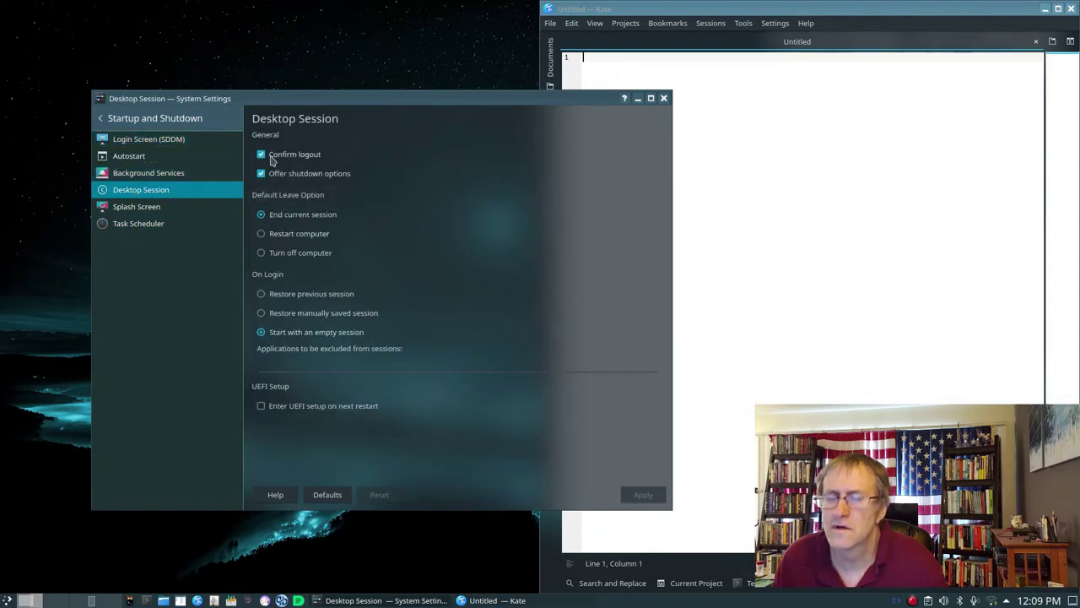
left_click(135, 211)
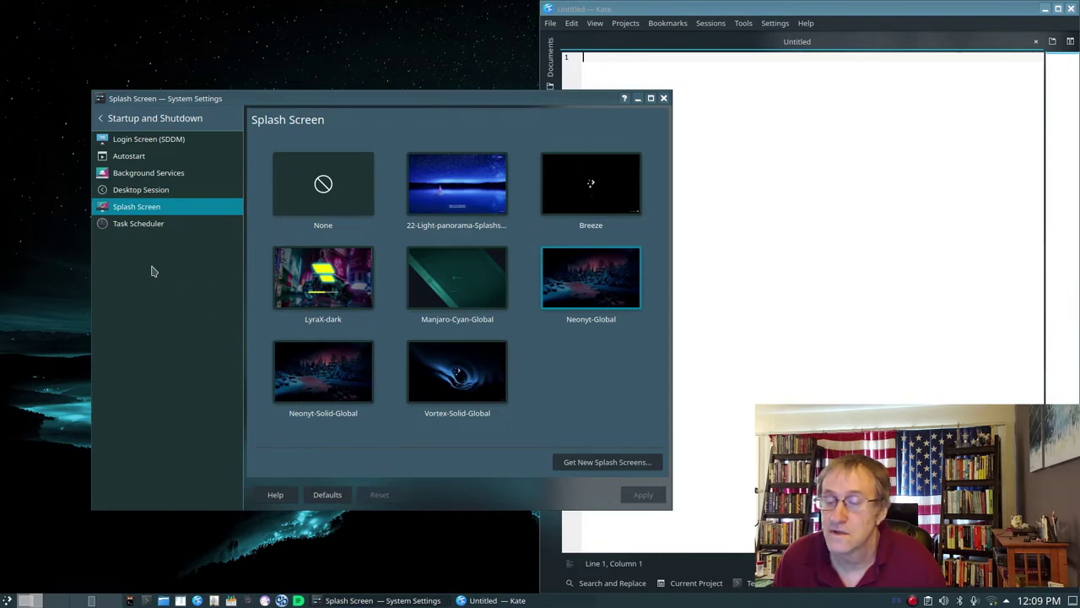
left_click(134, 227)
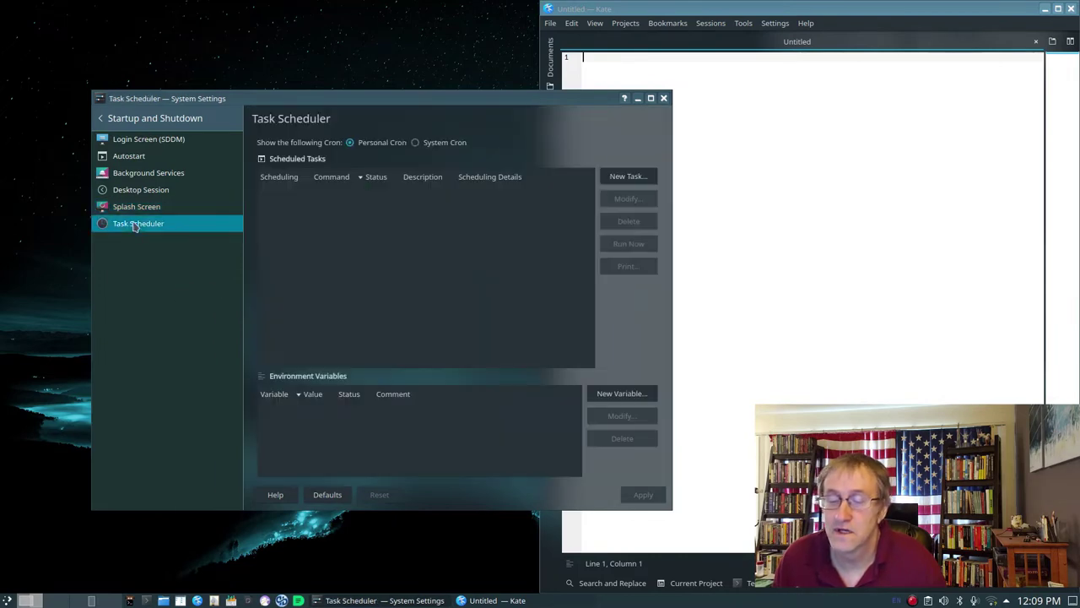
left_click(129, 118)
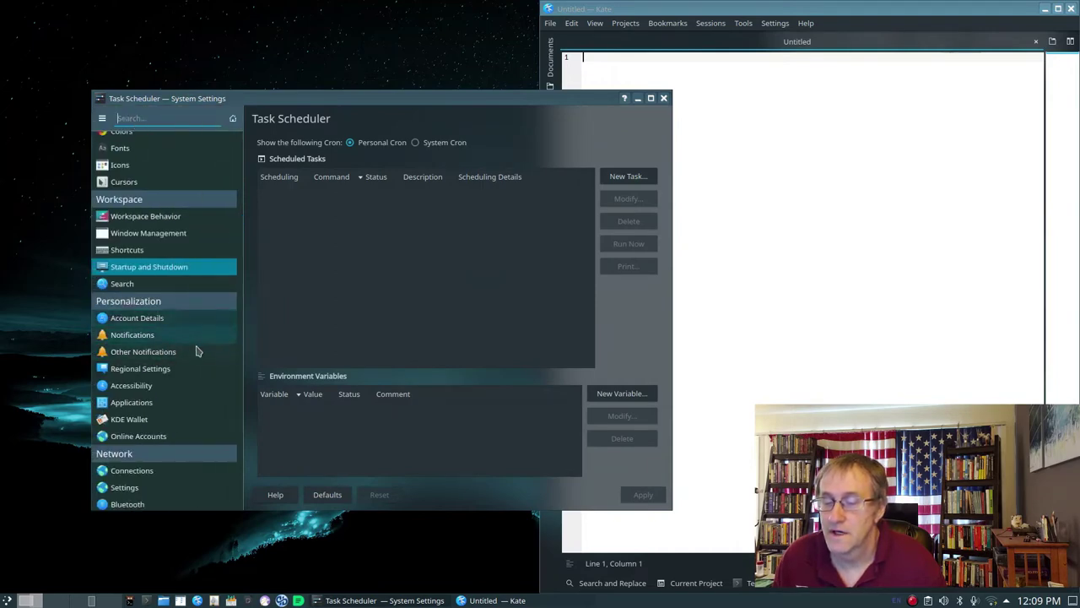
Look over the Search and Personalization categories, and review the Default Applications and File Associations pages under Applications
mouse_move(156, 288)
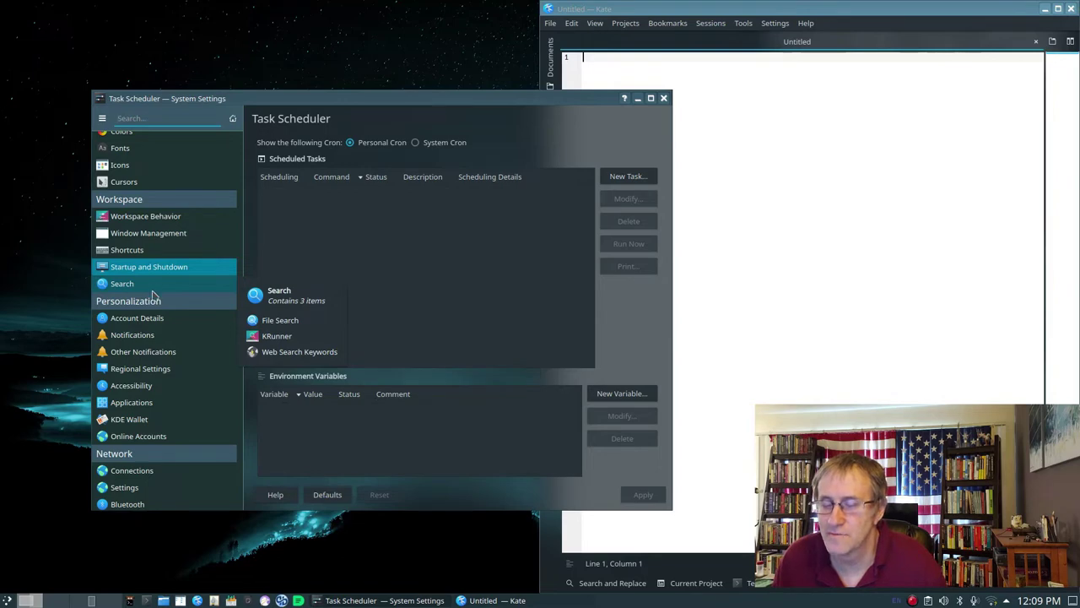
scroll(166, 398, "down", 2)
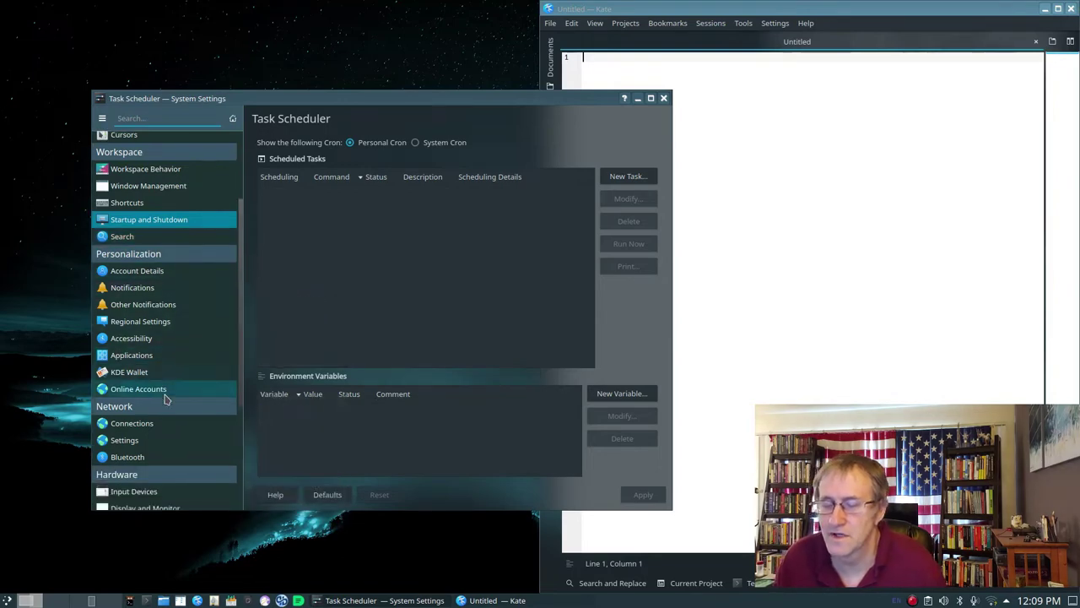
scroll(166, 398, "down", 2)
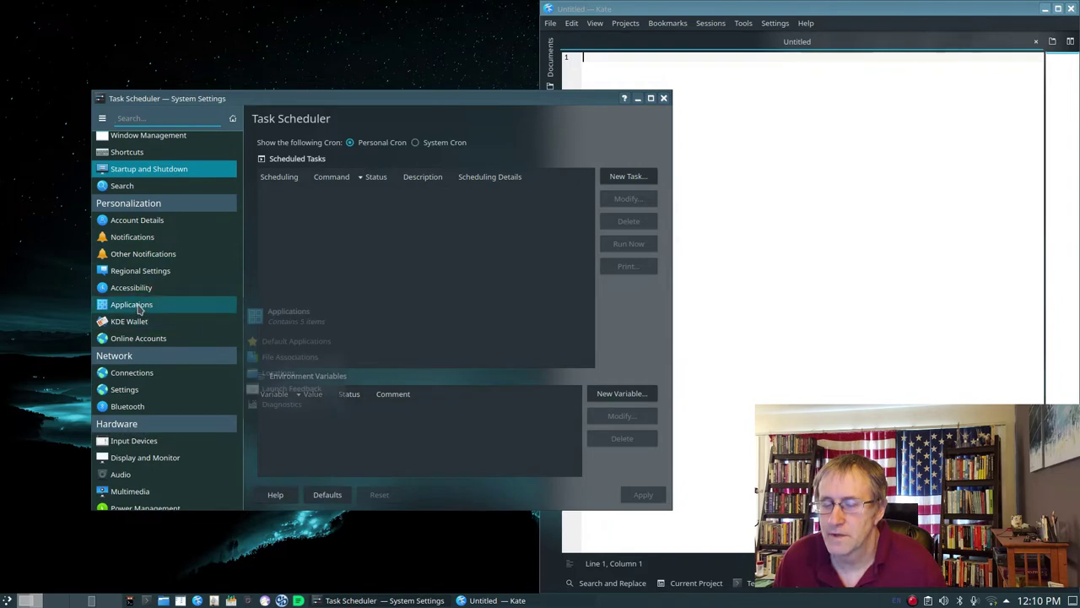
left_click(139, 309)
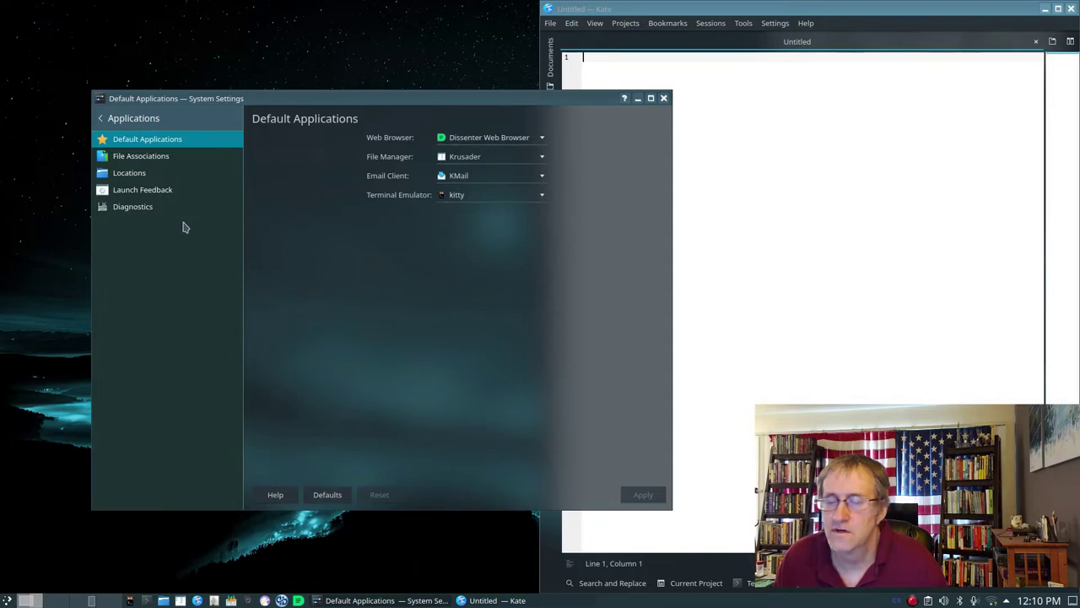
left_click(133, 158)
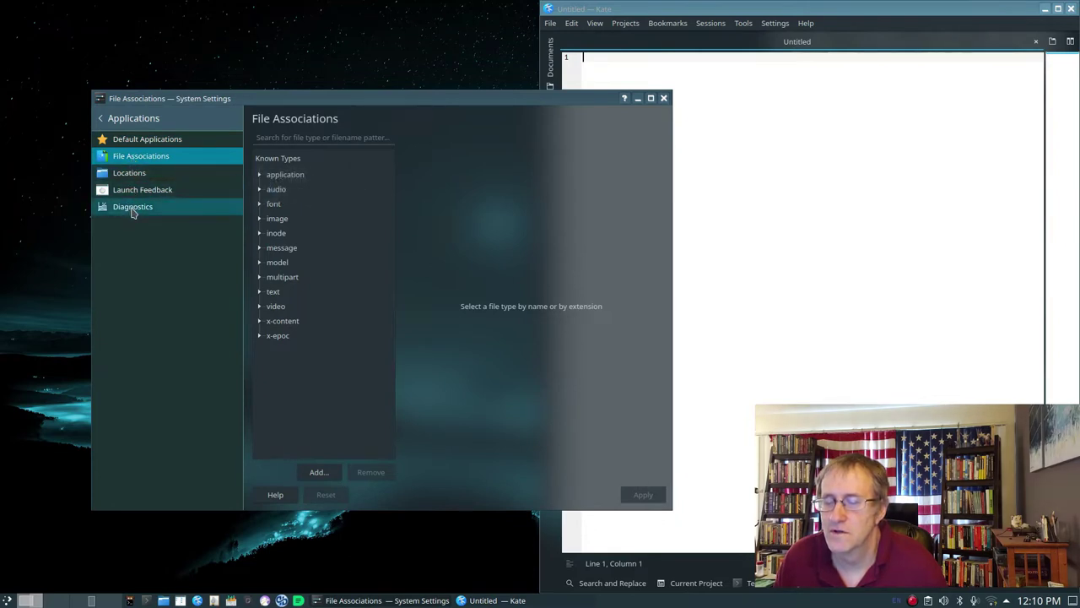
left_click(106, 118)
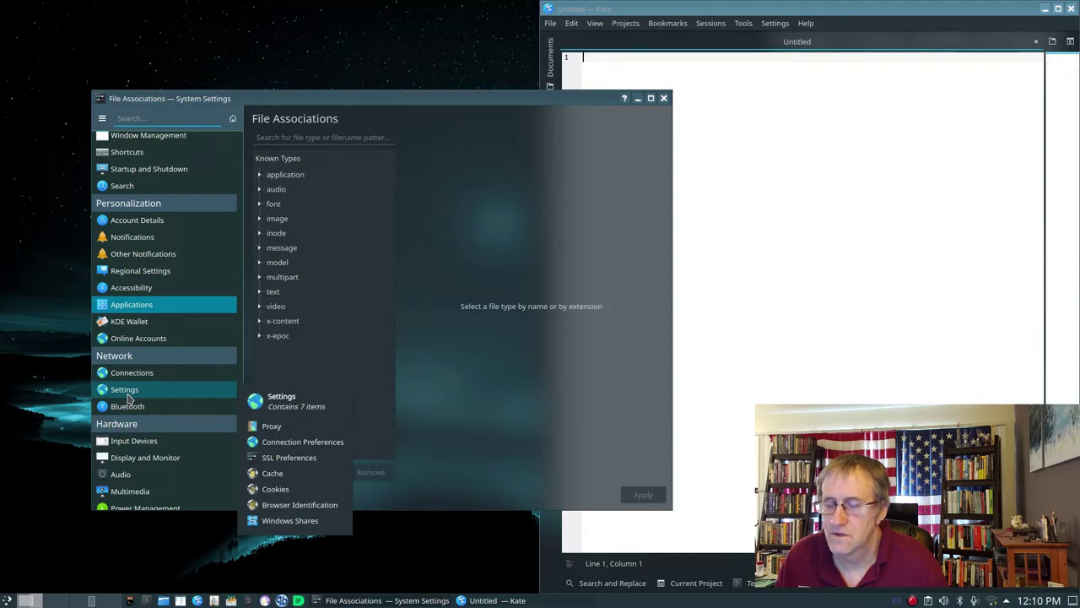
Look over the Network and Hardware categories, and open the Keyboard hardware options under Input Devices
scroll(129, 412, "down", 1)
scroll(129, 413, "down", 5)
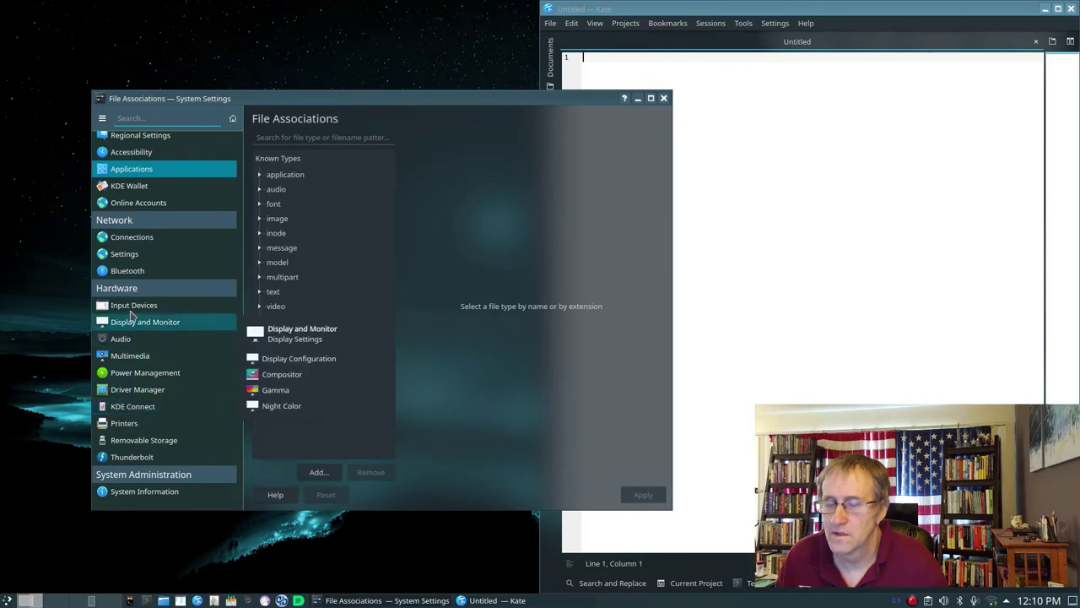
left_click(127, 305)
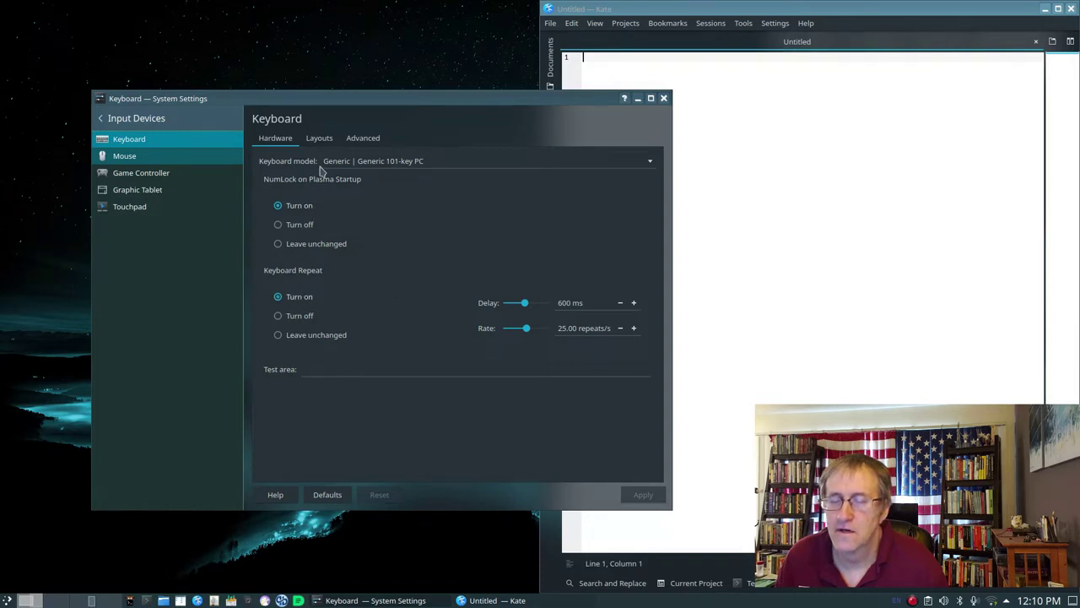
Look through the advanced keyboard options, expanding Caps Lock behavior to review its choices
left_click(358, 143)
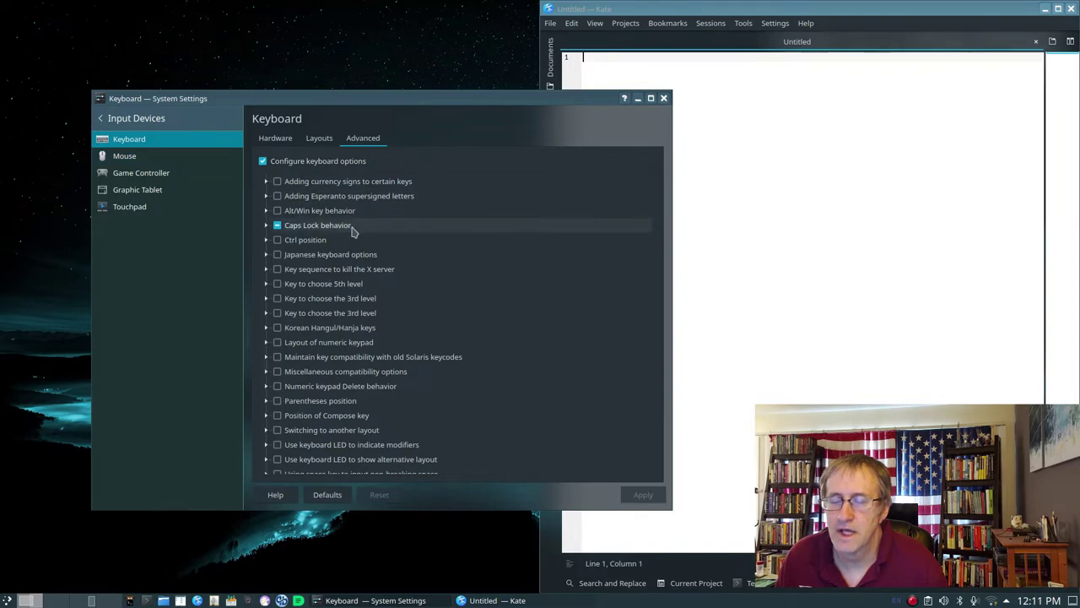
left_click(265, 226)
scroll(415, 217, "down", 1)
scroll(416, 219, "up", 1)
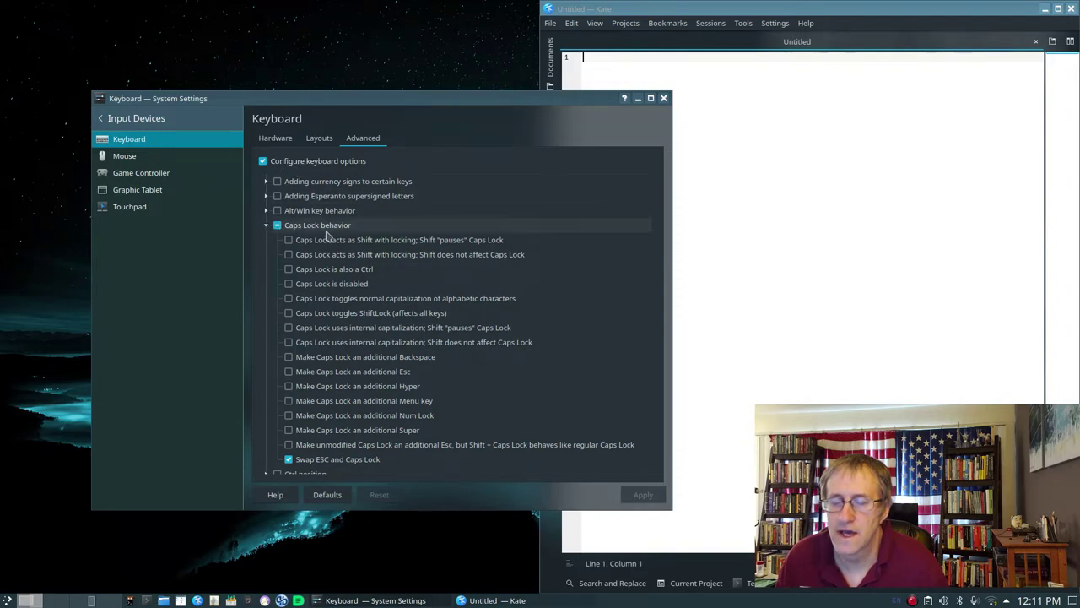
scroll(341, 241, "down", 2)
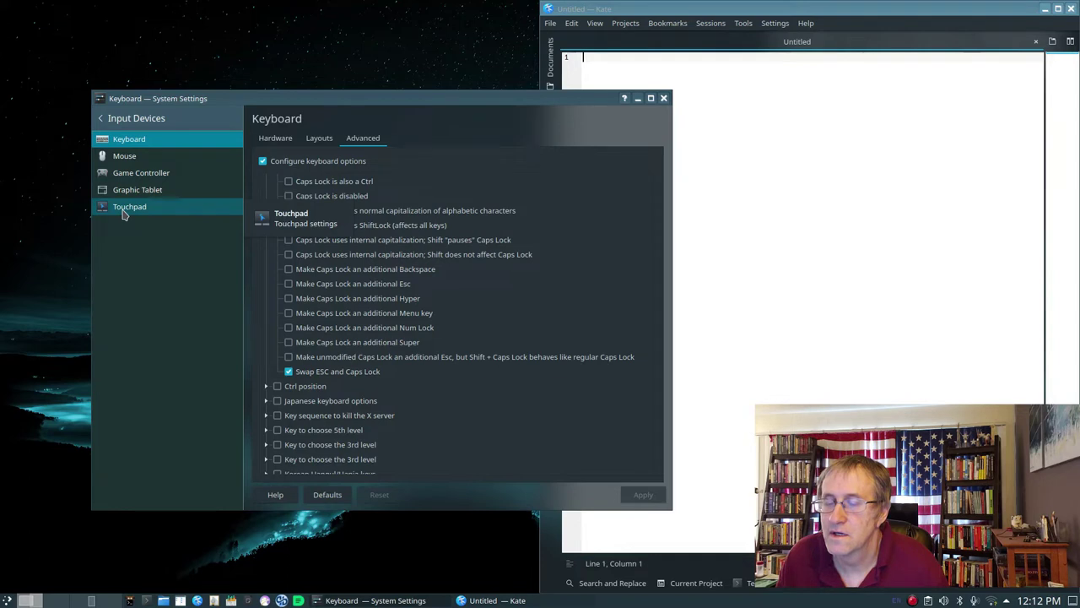
Review the Mouse, Game Controller and Touchpad pages under Input Devices, and return to the main settings categories
left_click(122, 157)
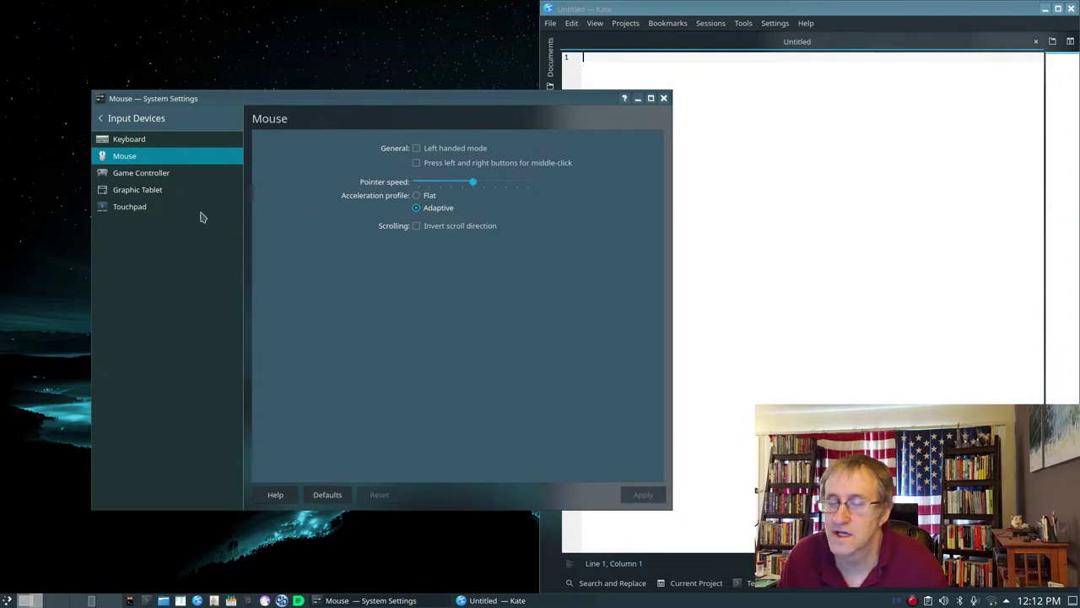
left_click(131, 177)
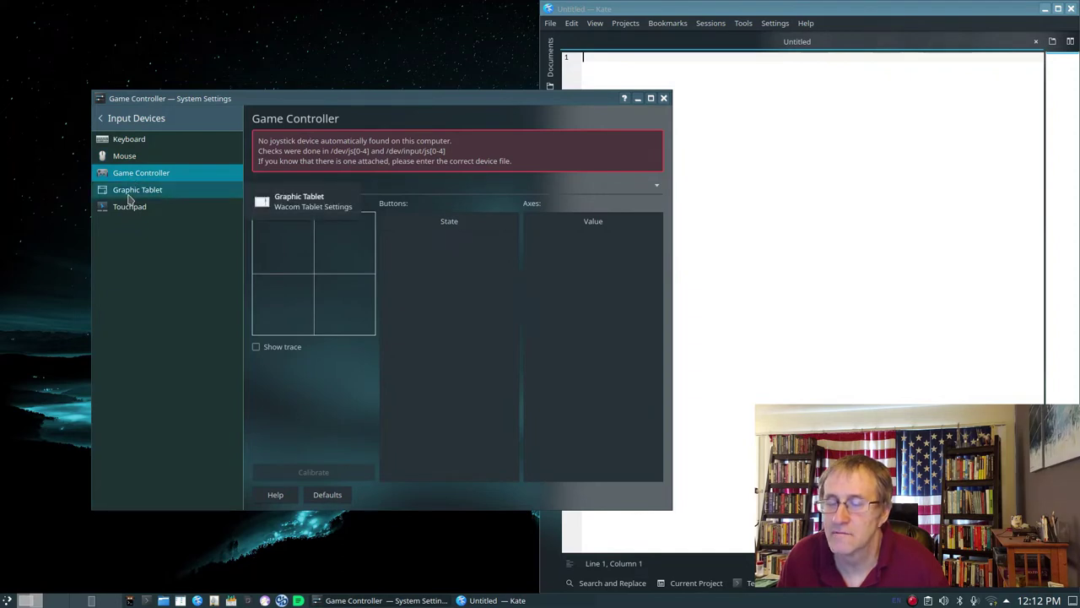
left_click(126, 211)
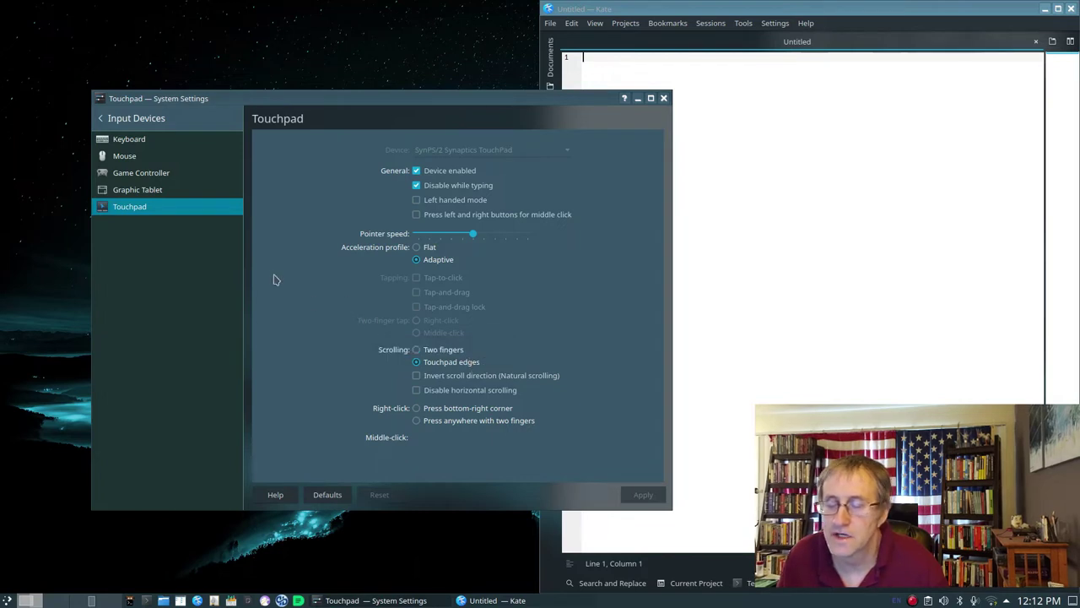
left_click(130, 123)
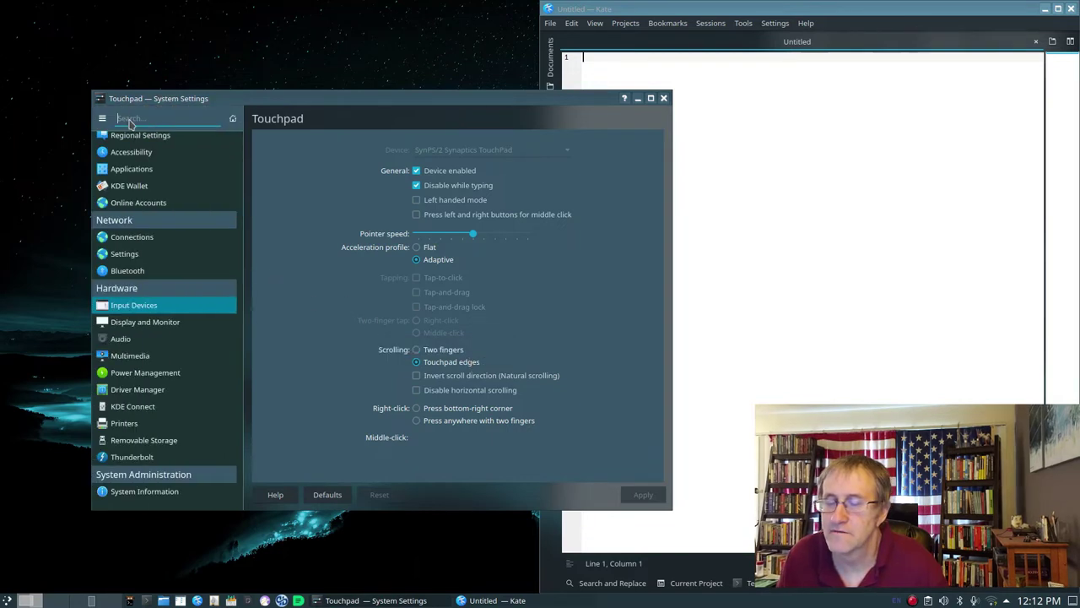
Review the Audio CDs options under Multimedia and the Energy Saving options for AC power under Power Management
left_click(127, 356)
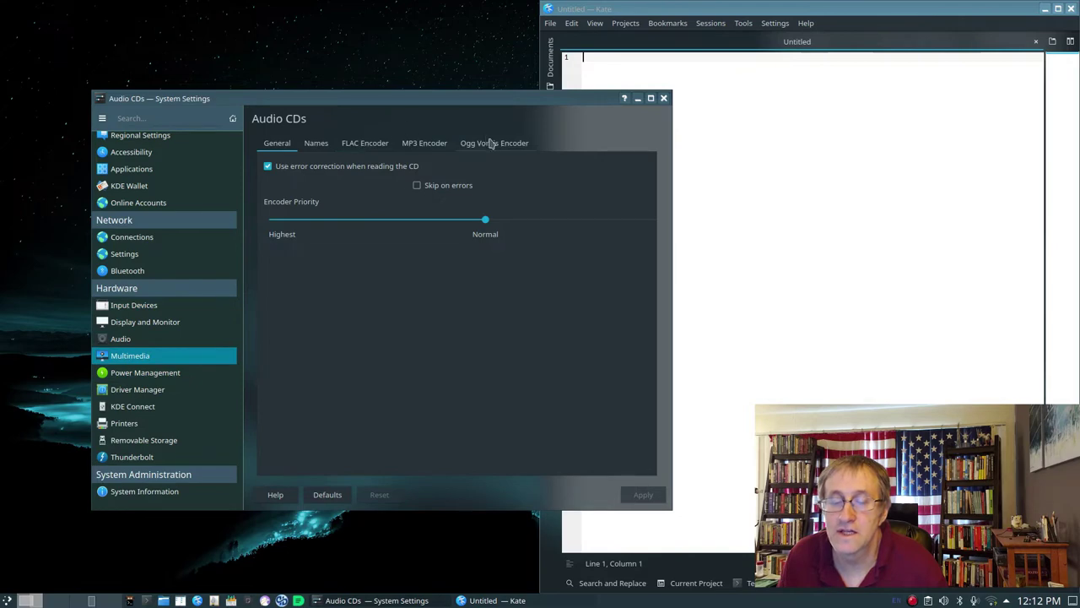
left_click(131, 376)
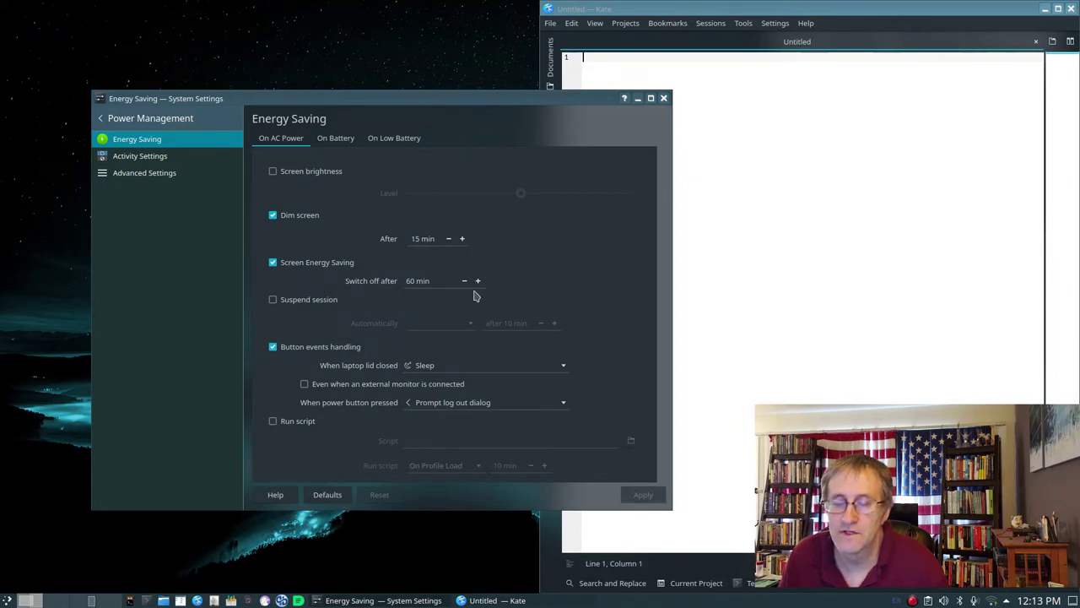
scroll(475, 296, "down", 3)
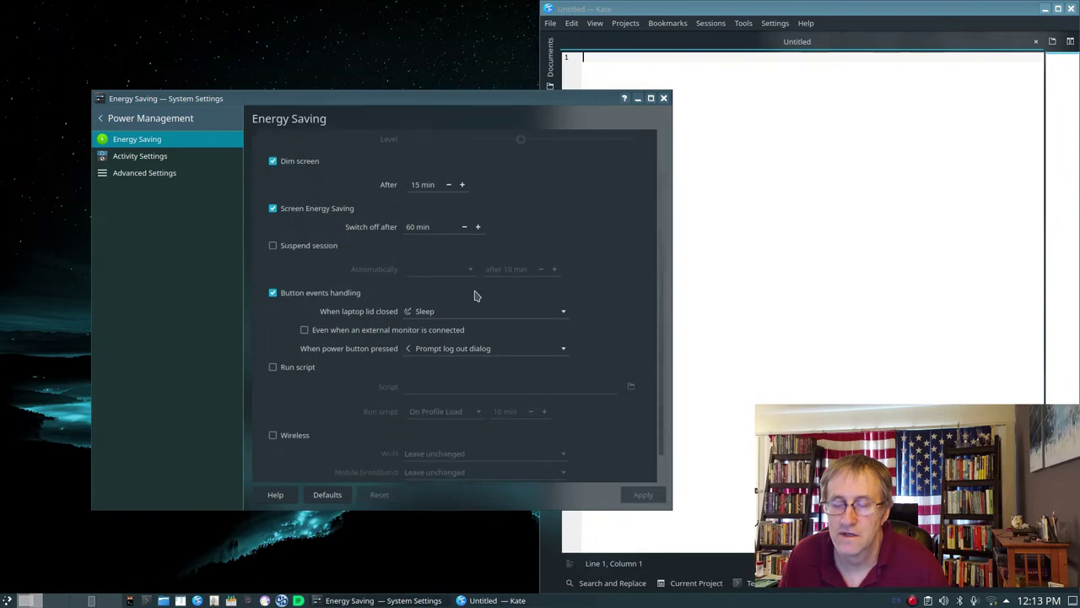
scroll(475, 296, "up", 3)
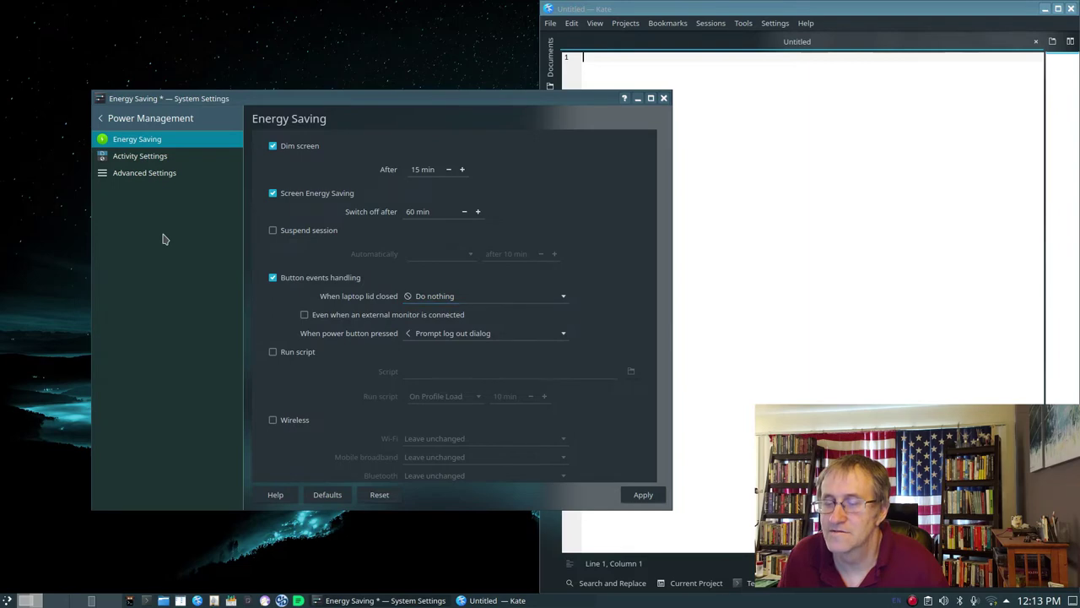
left_click(137, 157)
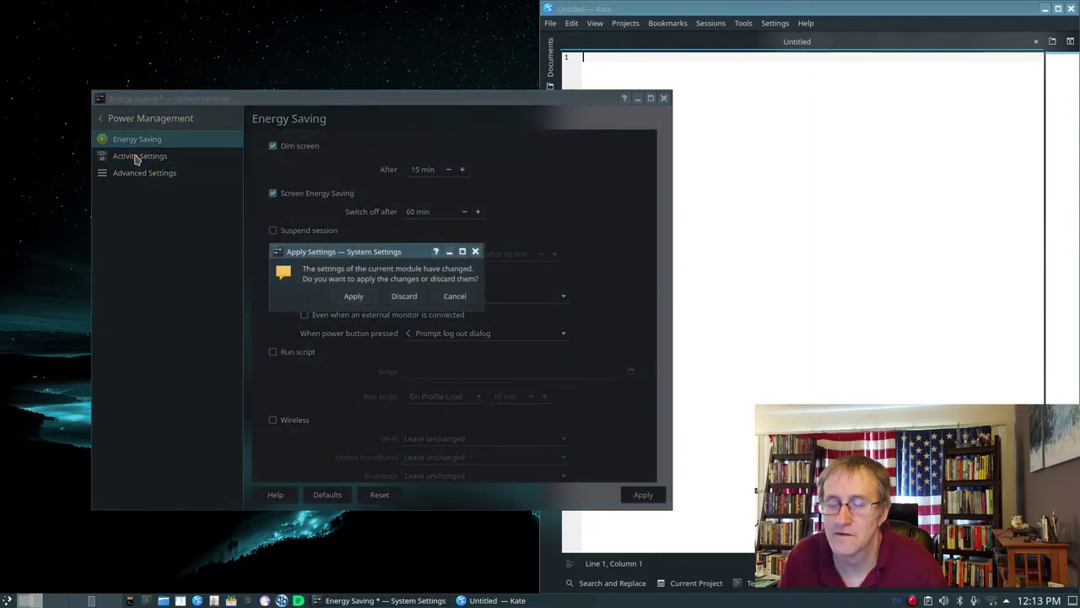
left_click(454, 297)
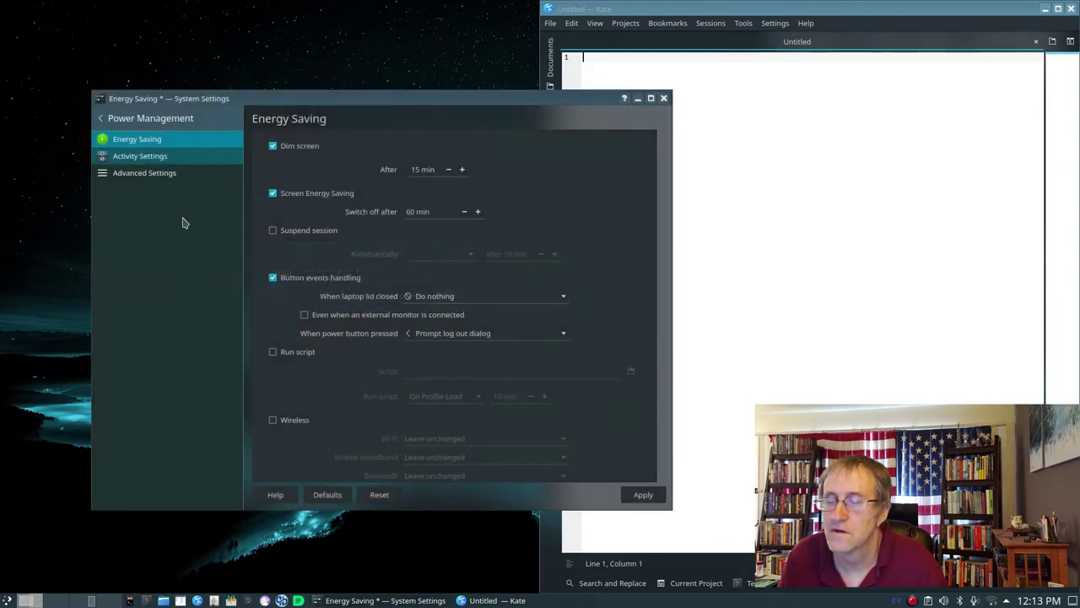
left_click(139, 173)
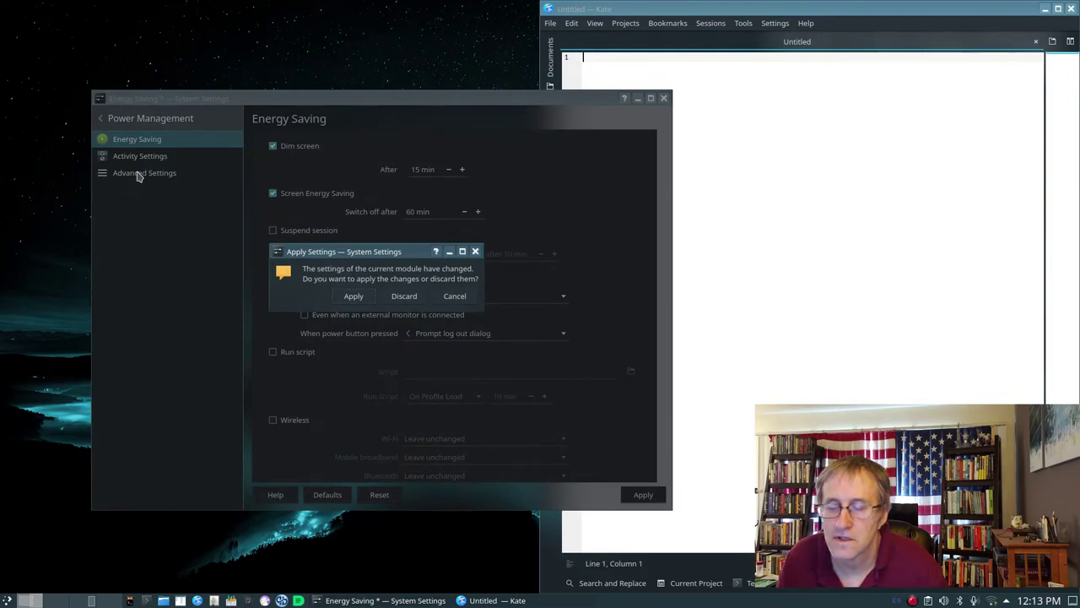
left_click(455, 297)
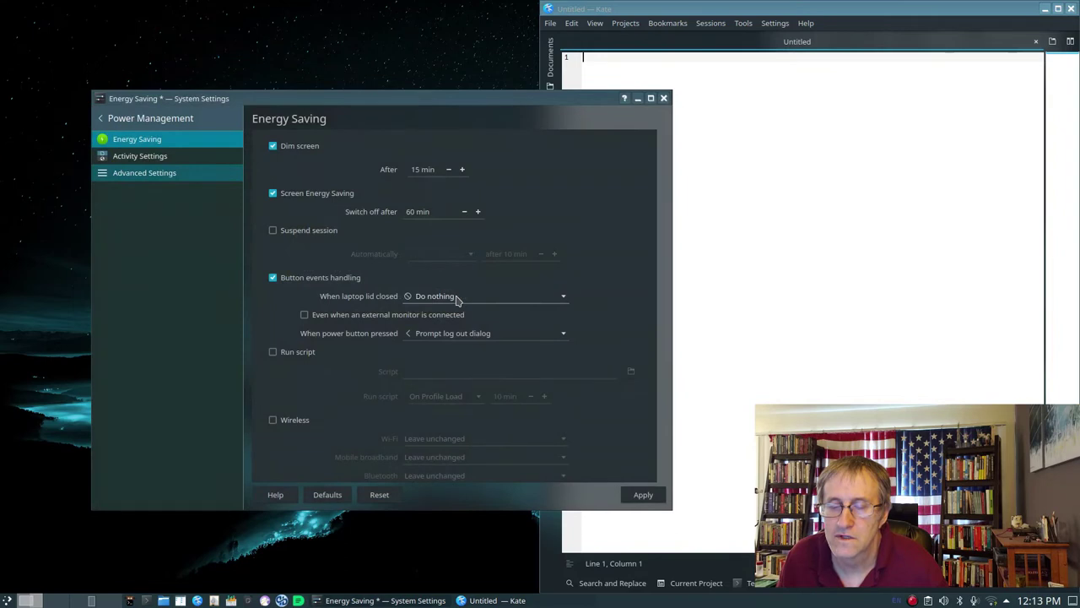
scroll(456, 300, "down", 2)
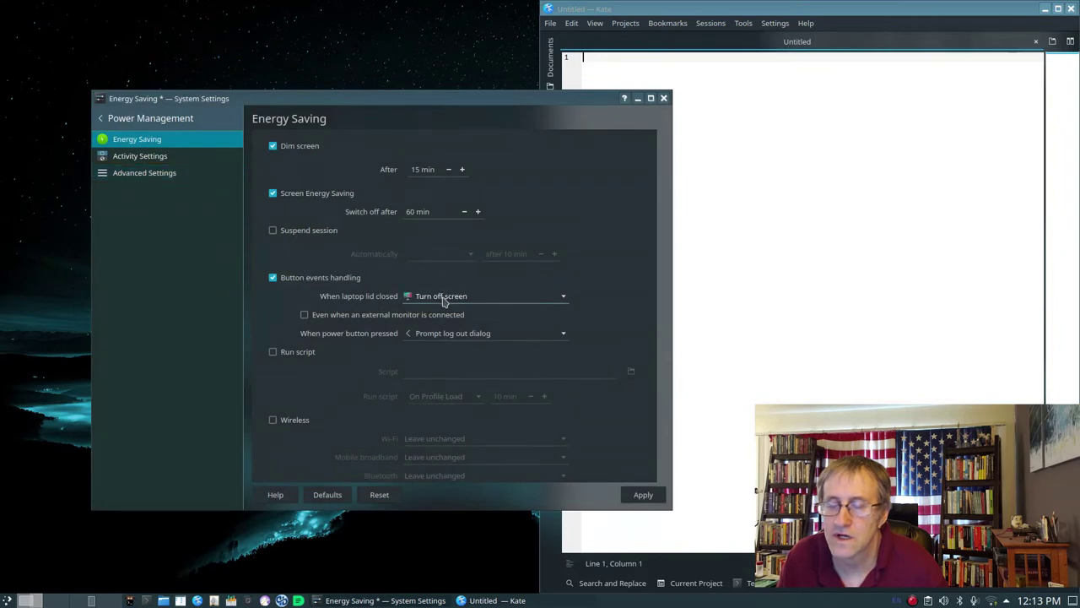
Discard the pending Energy Saving changes and open the System Information page under System Administration
left_click(129, 124)
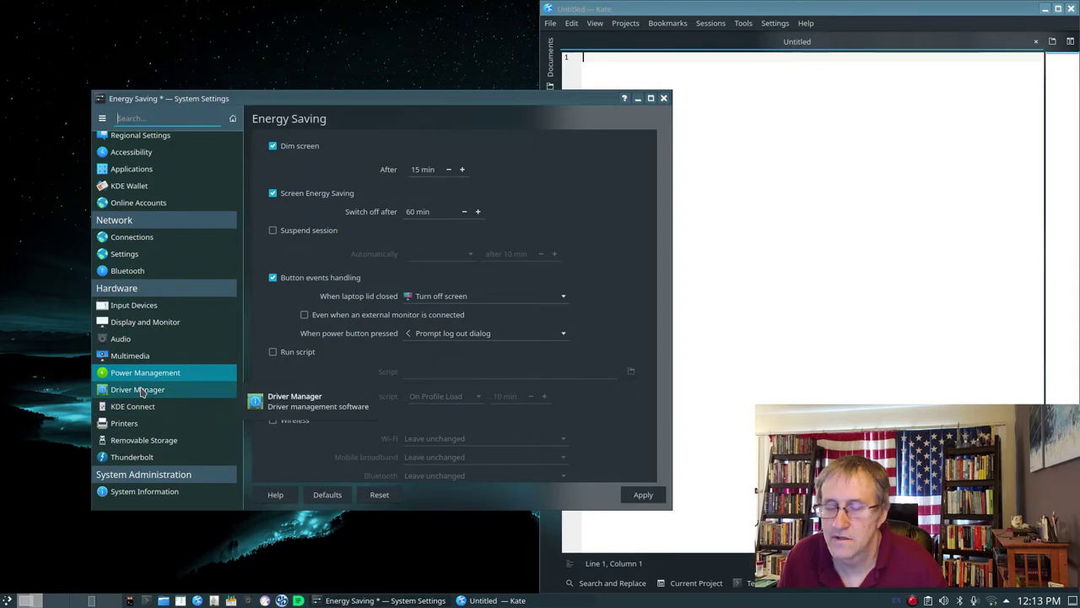
left_click(148, 495)
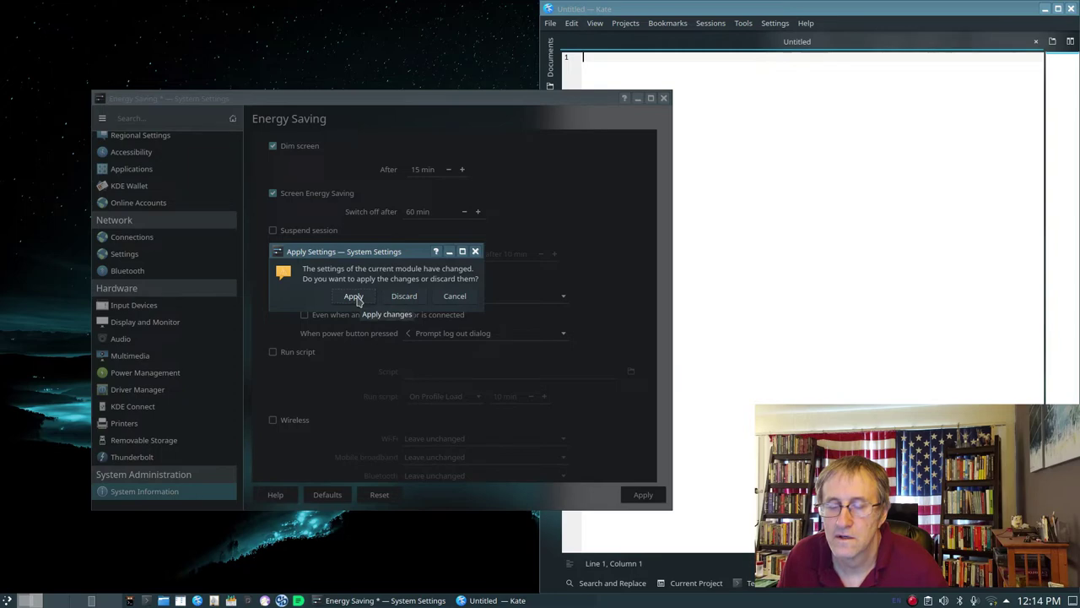
left_click(404, 296)
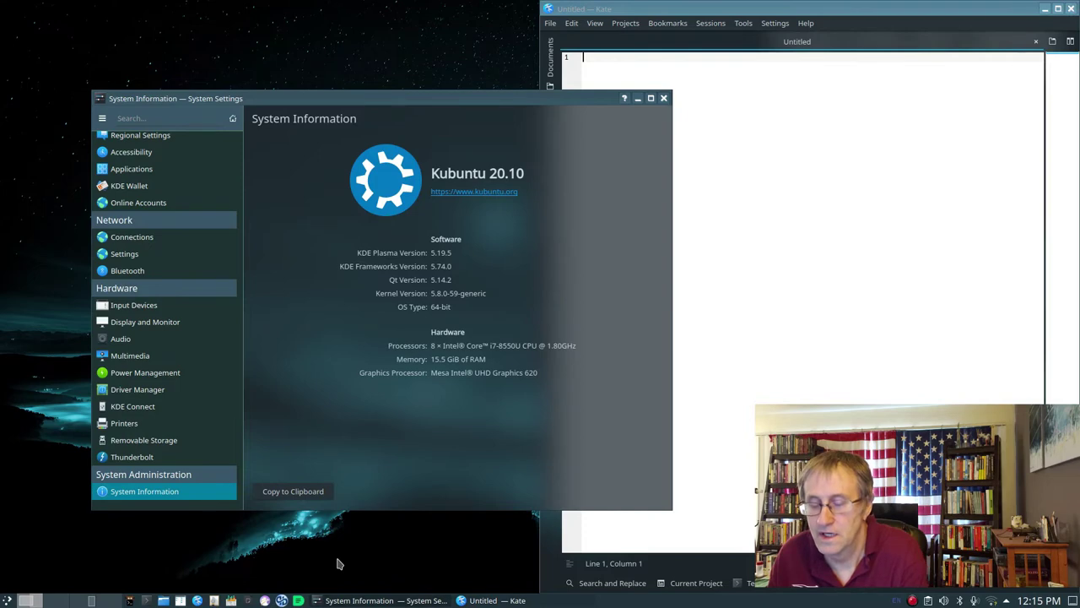
Open a terminal on the second virtual desktop, start tmux in it, and close the browser window covering it
key("ctrl+F2")
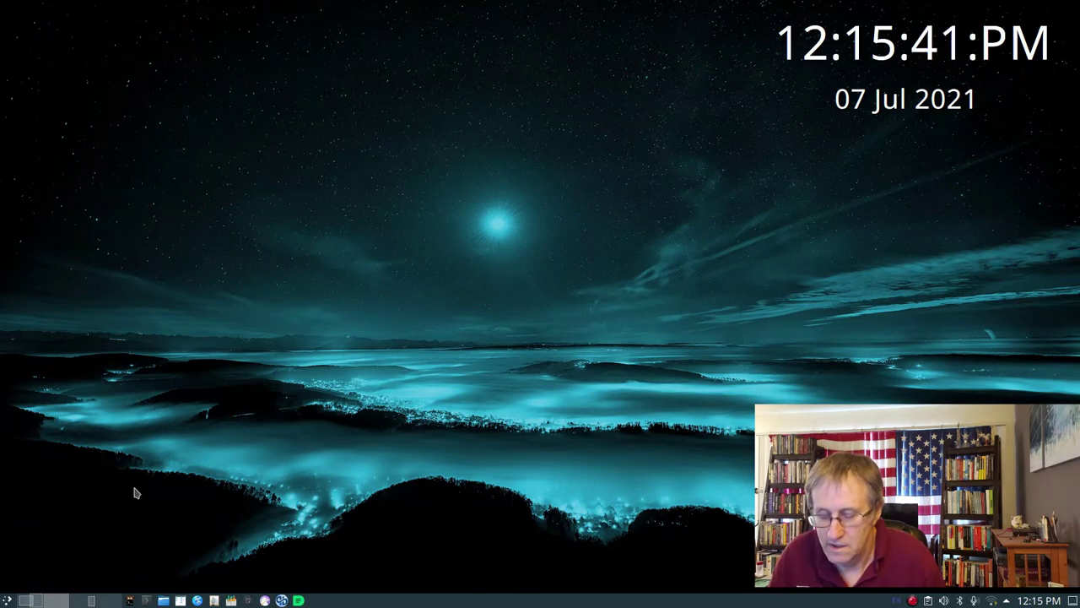
key("ctrl+alt+t")
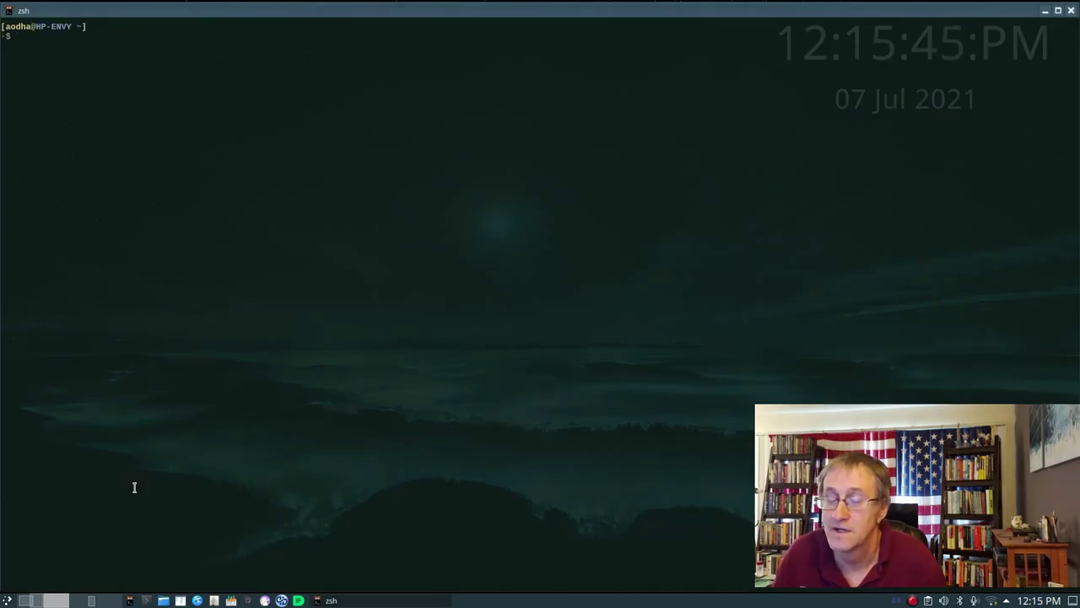
type("tmux")
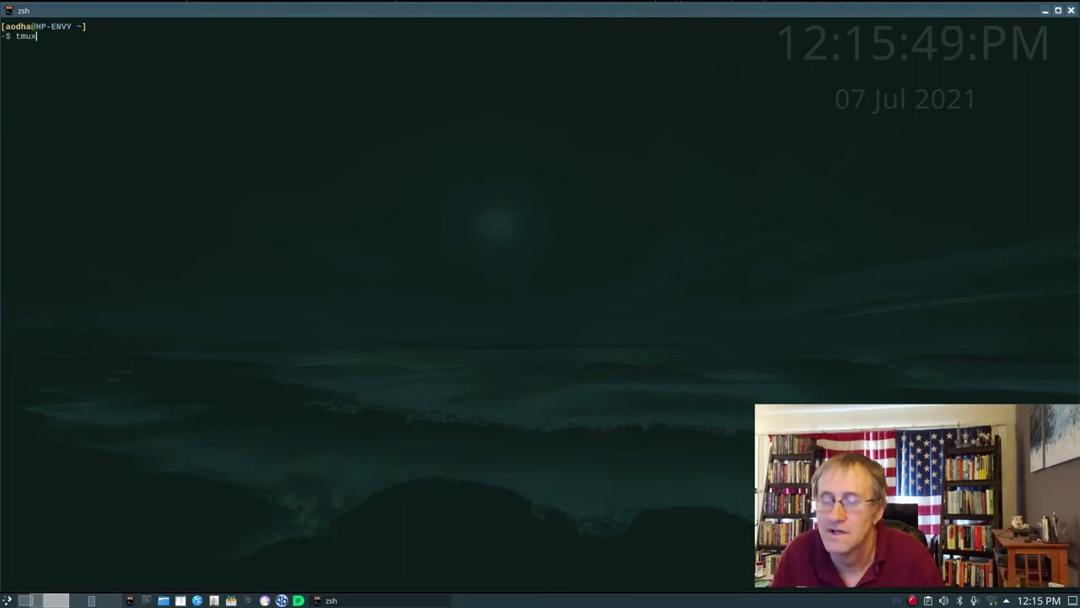
key("Return")
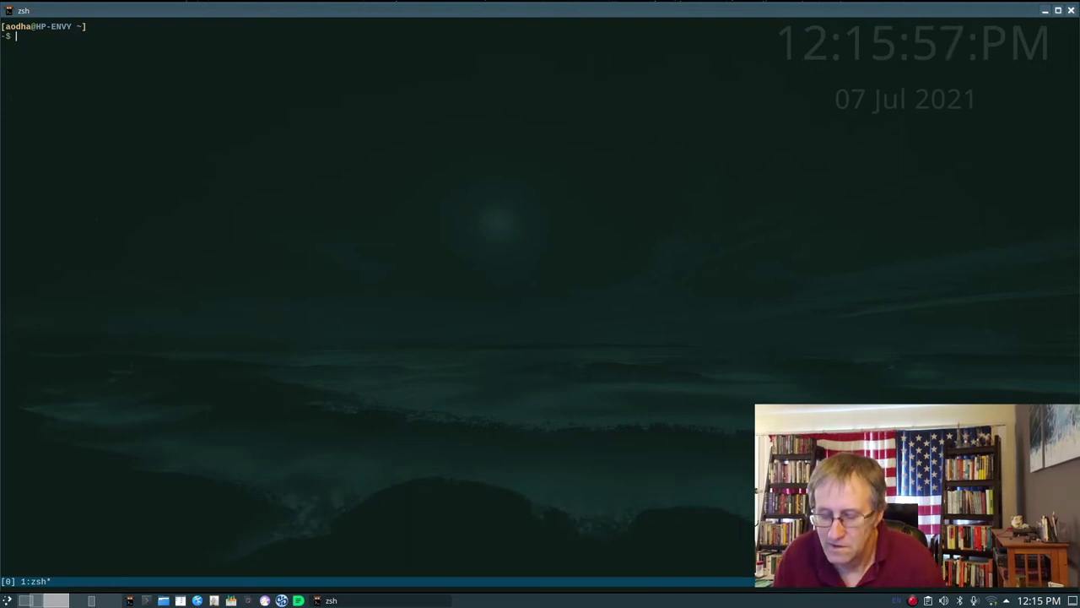
key("ctrl+b")
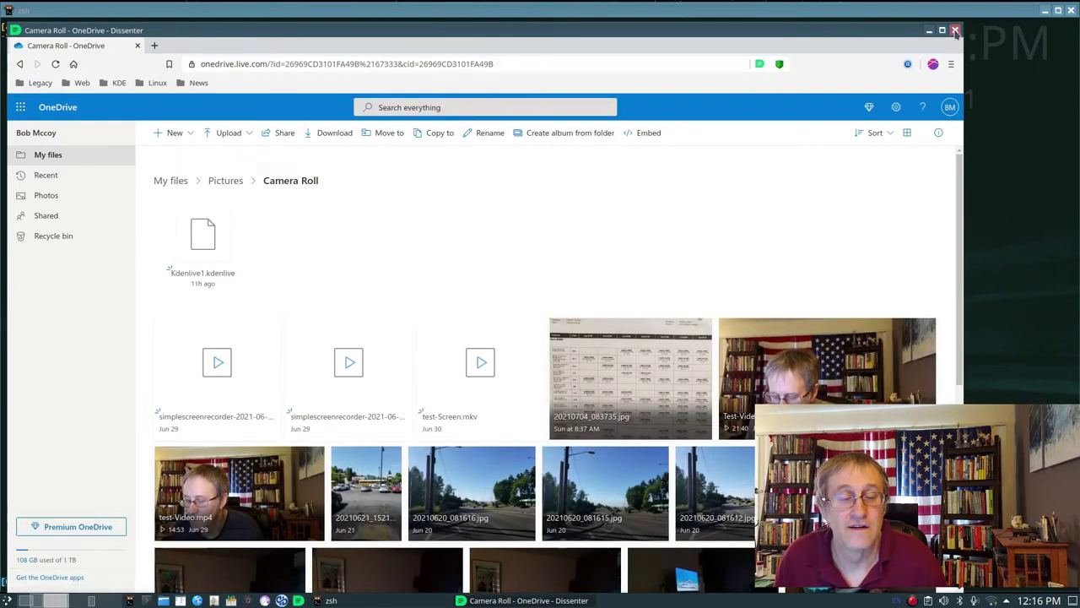
left_click(956, 31)
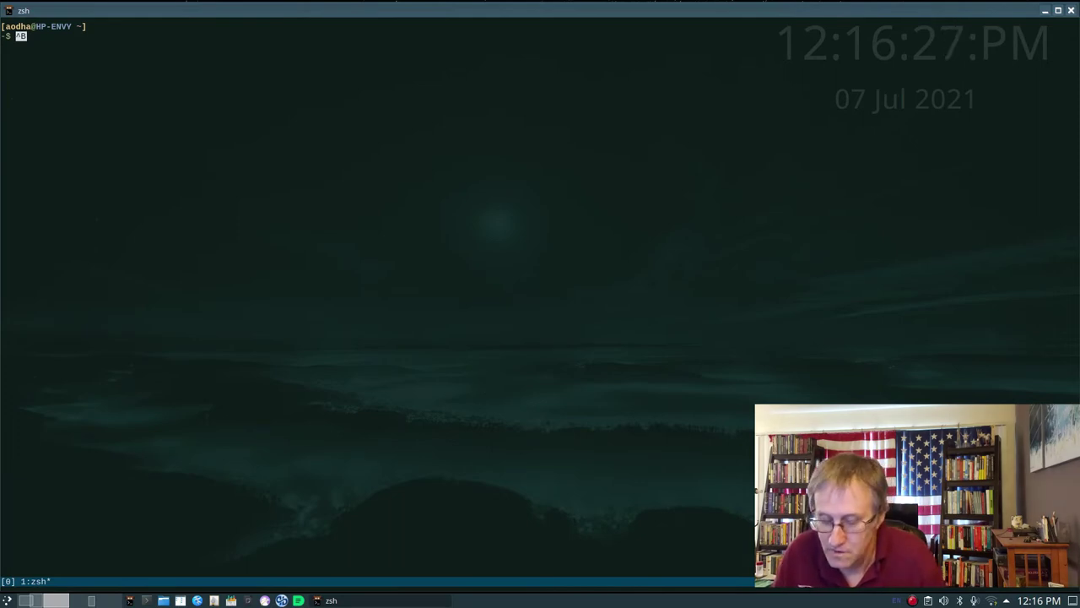
Exit the tmux session and the terminal shell using the exit command
key("Return")
type("exit")
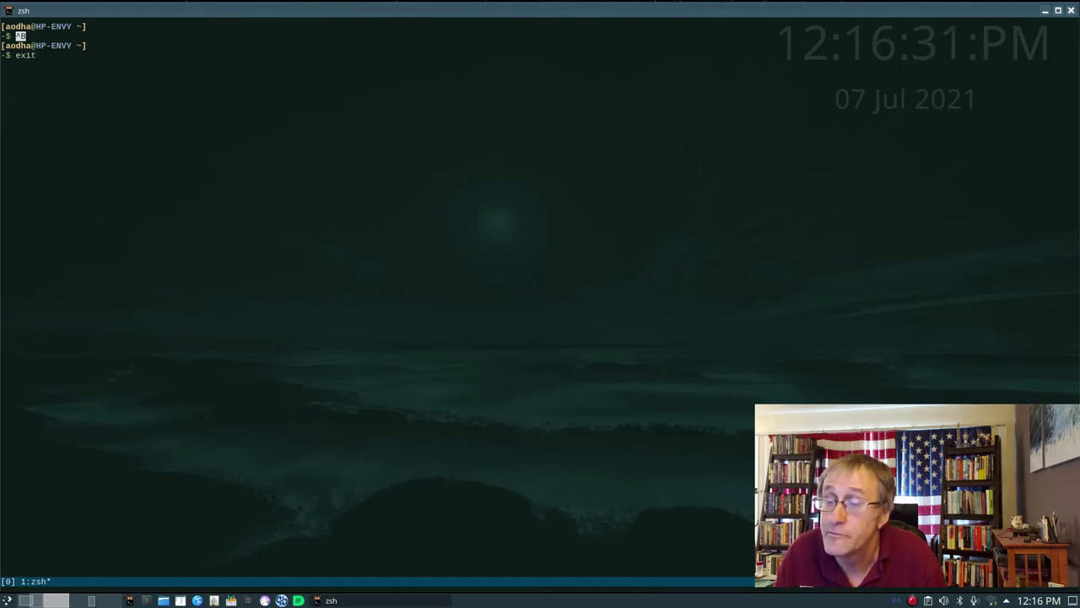
key("Return")
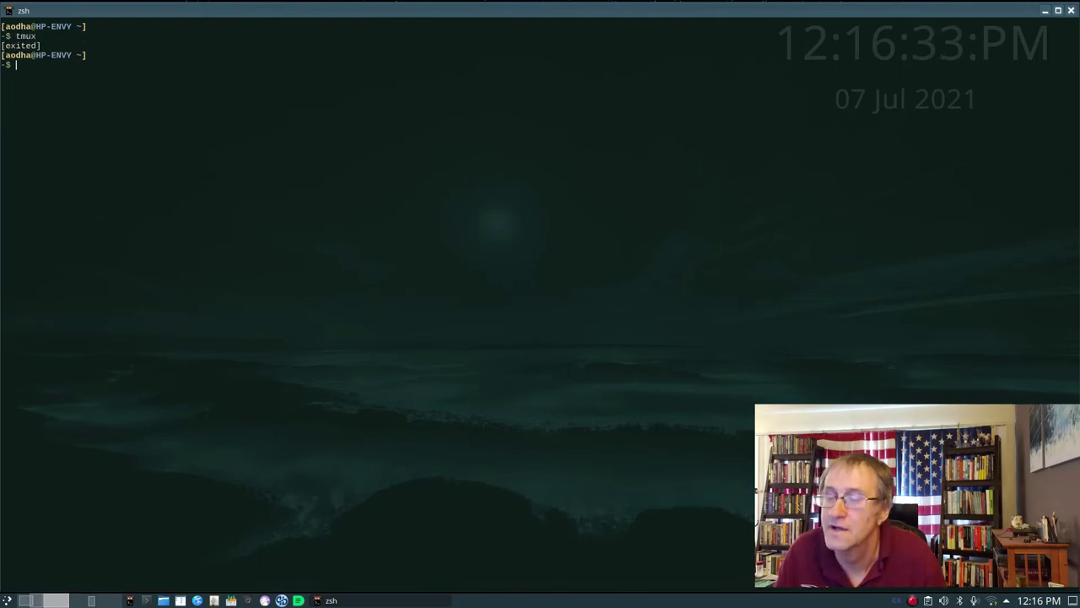
type("exit")
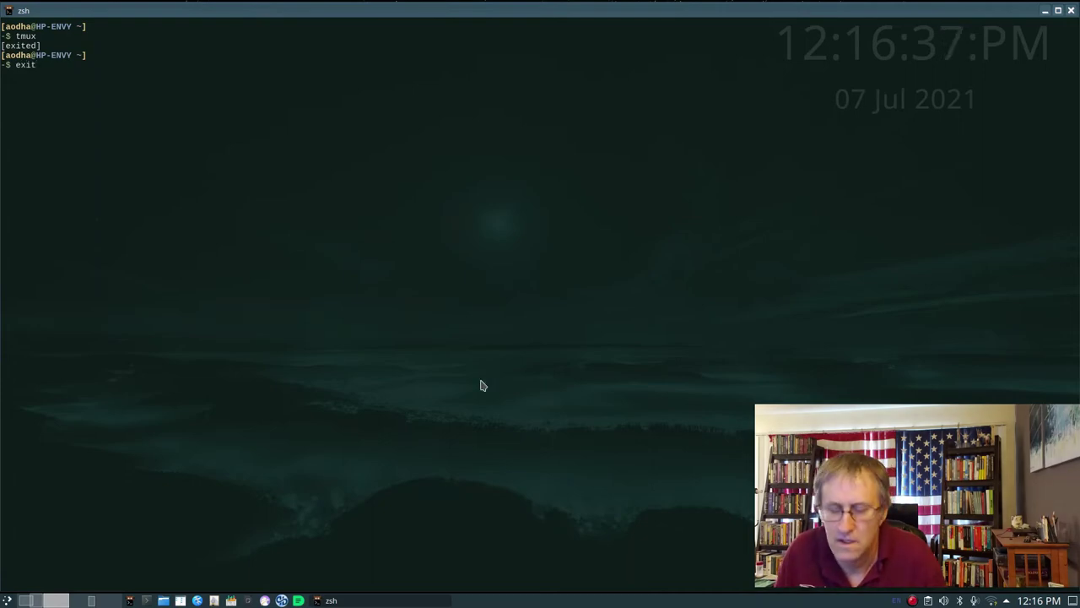
key("Return")
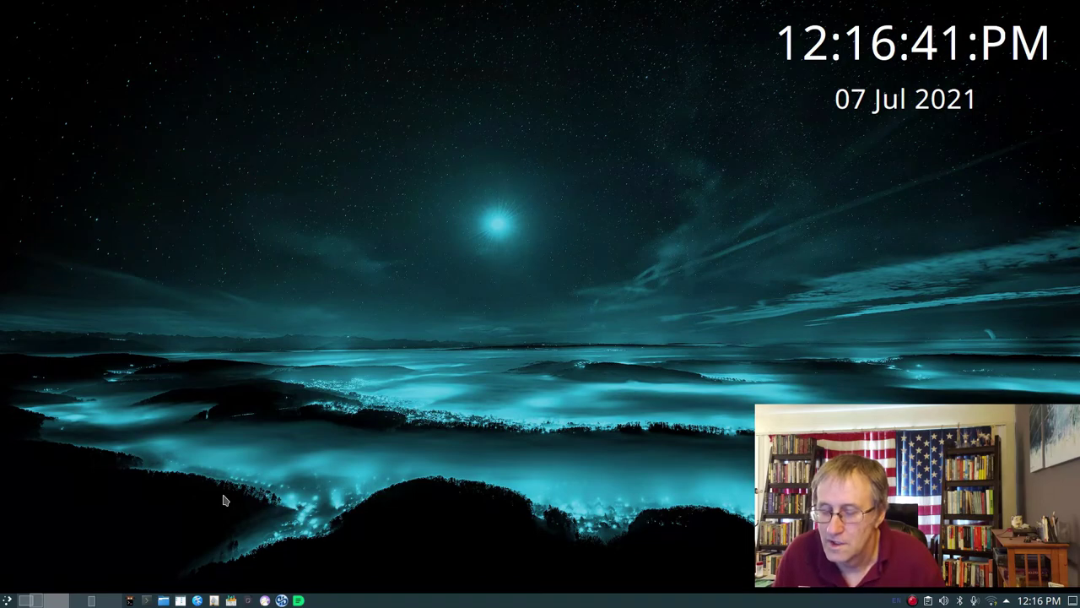
Open Krusader beside Kate on the fourth virtual desktop, and look through the Krusader Handbook's table of contents
key("ctrl+F2")
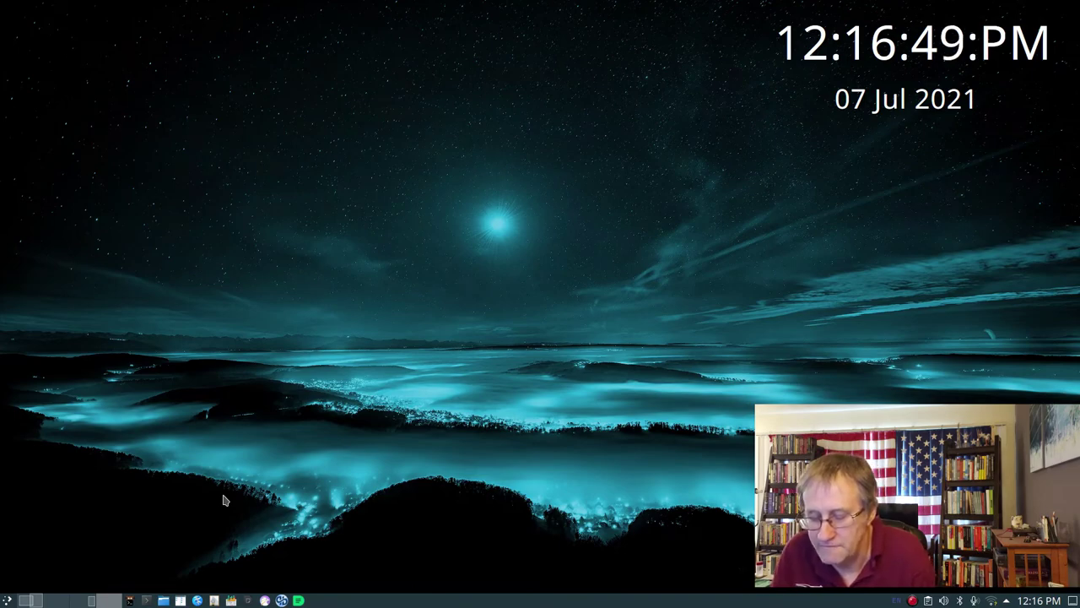
key("ctrl+alt+k")
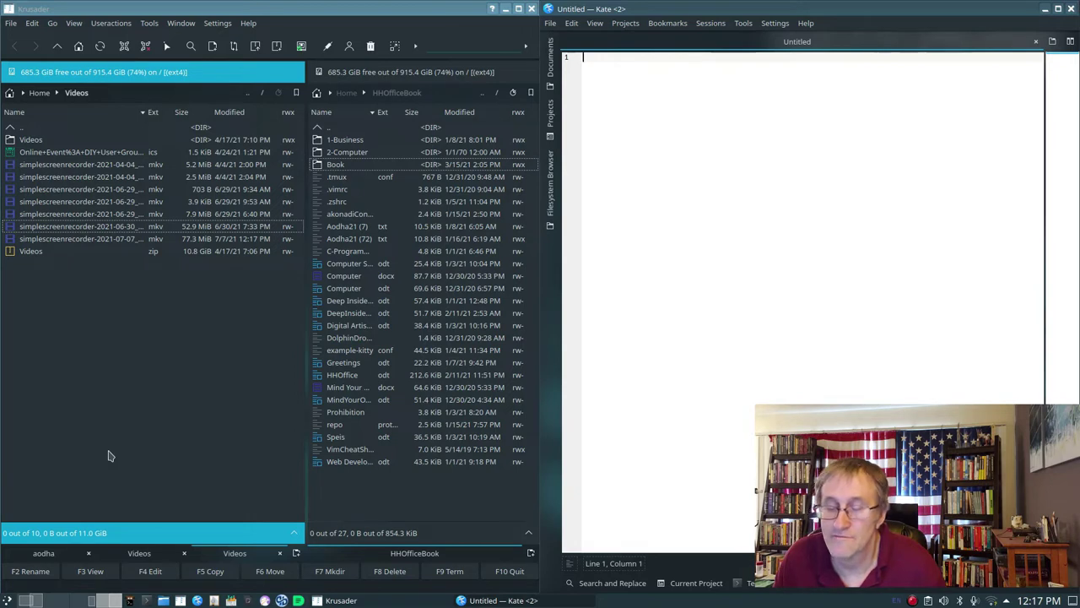
left_click(249, 23)
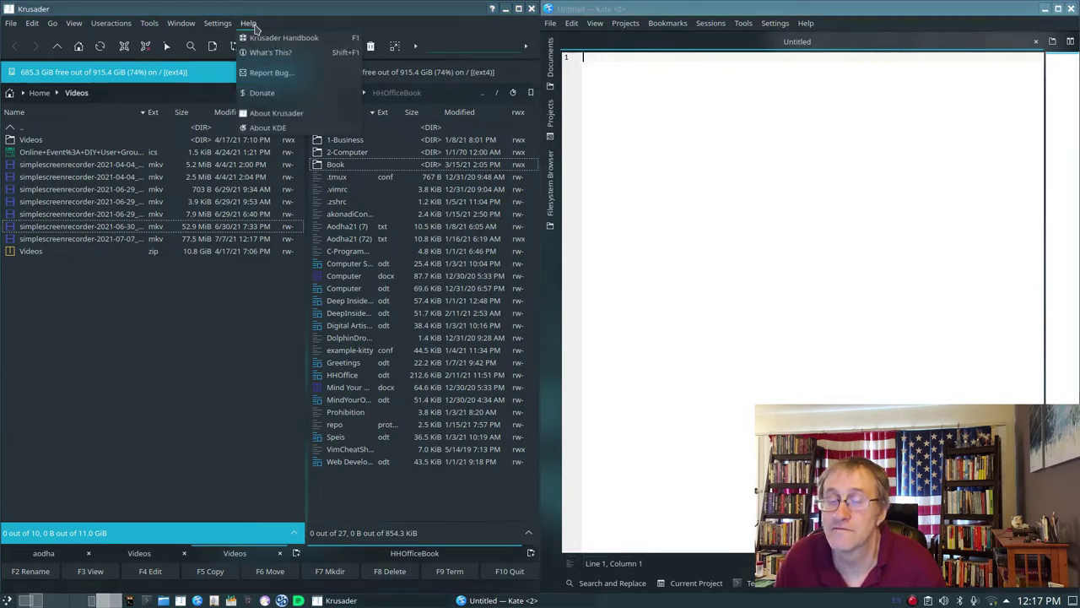
left_click(277, 41)
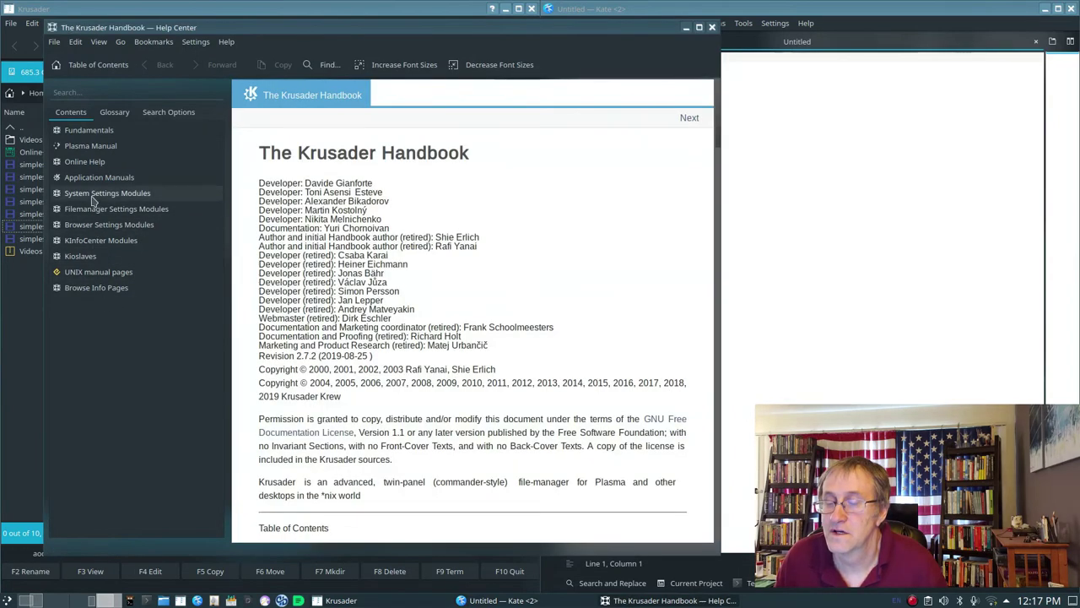
scroll(353, 180, "down", 10)
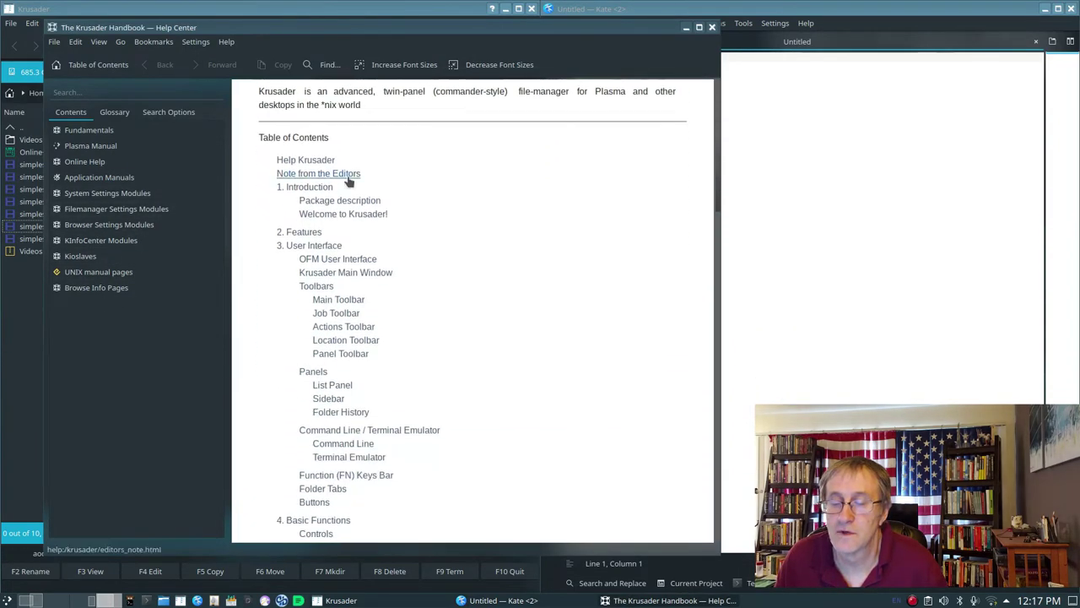
scroll(350, 180, "down", 15)
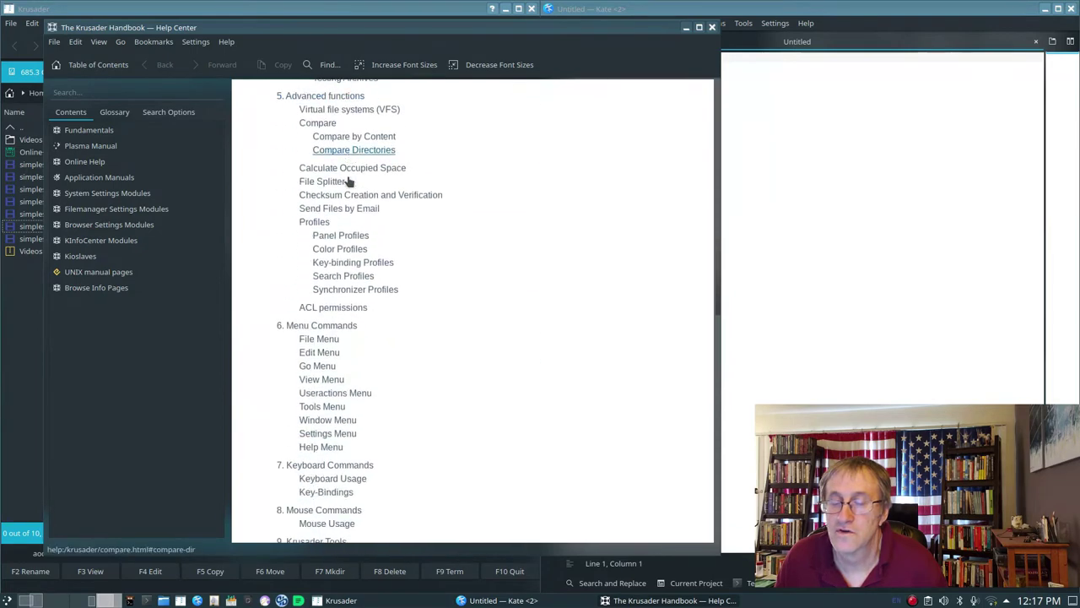
Look through the remaining Krusader Handbook contents down to the List of Figures, close the handbook, and browse Krusader's own menus
scroll(350, 182, "down", 15)
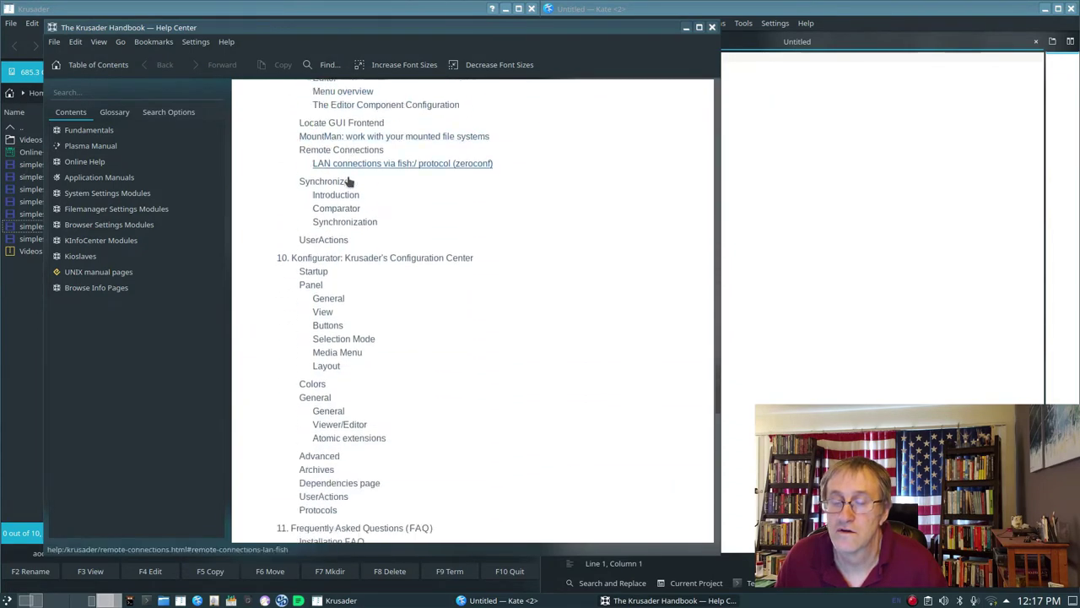
scroll(350, 182, "down", 15)
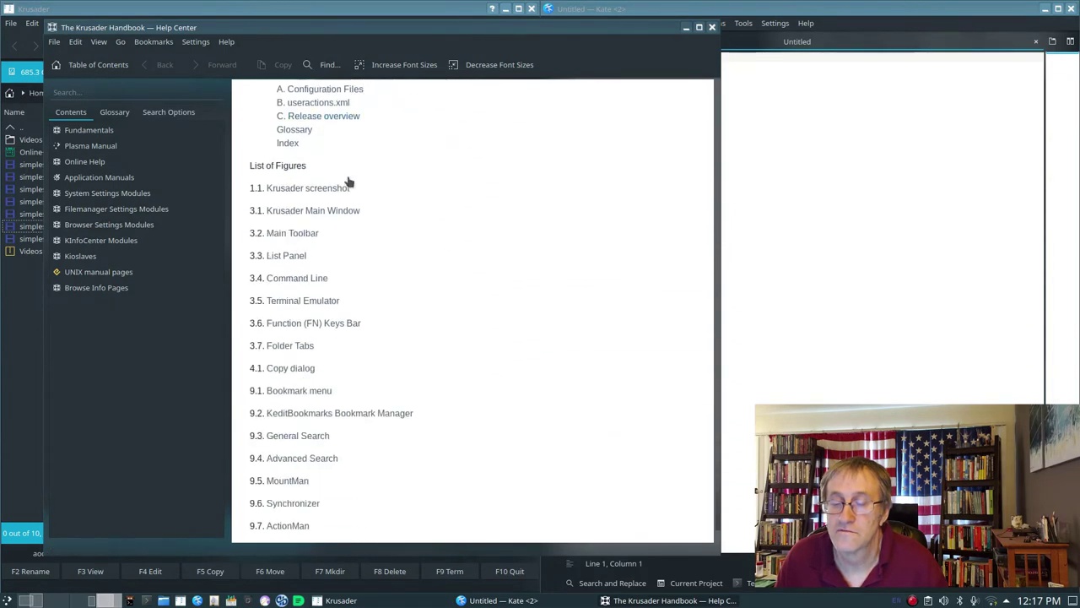
scroll(350, 181, "up", 20)
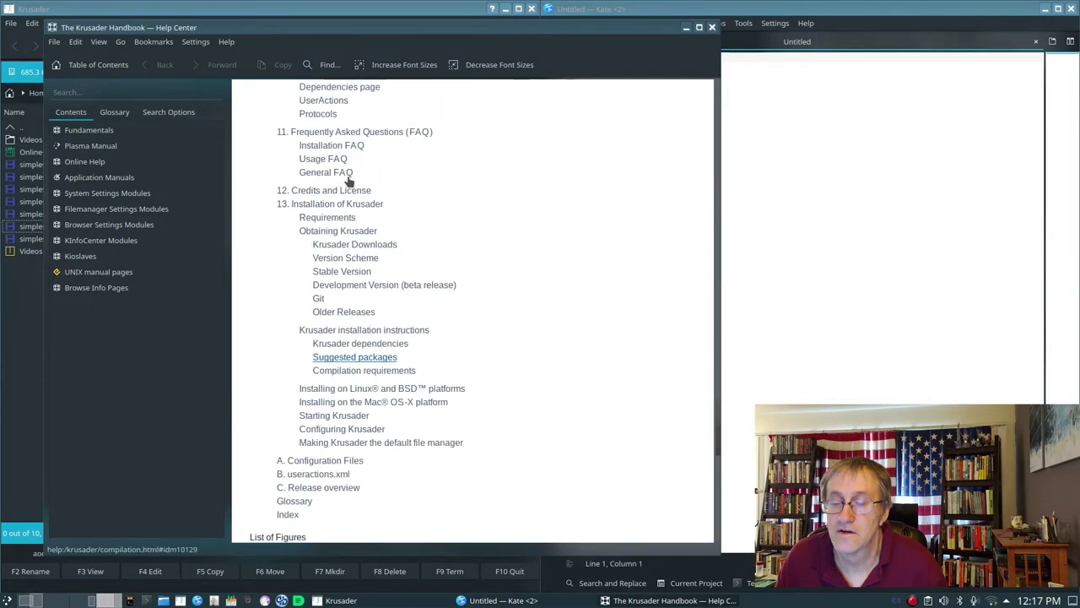
left_click(713, 28)
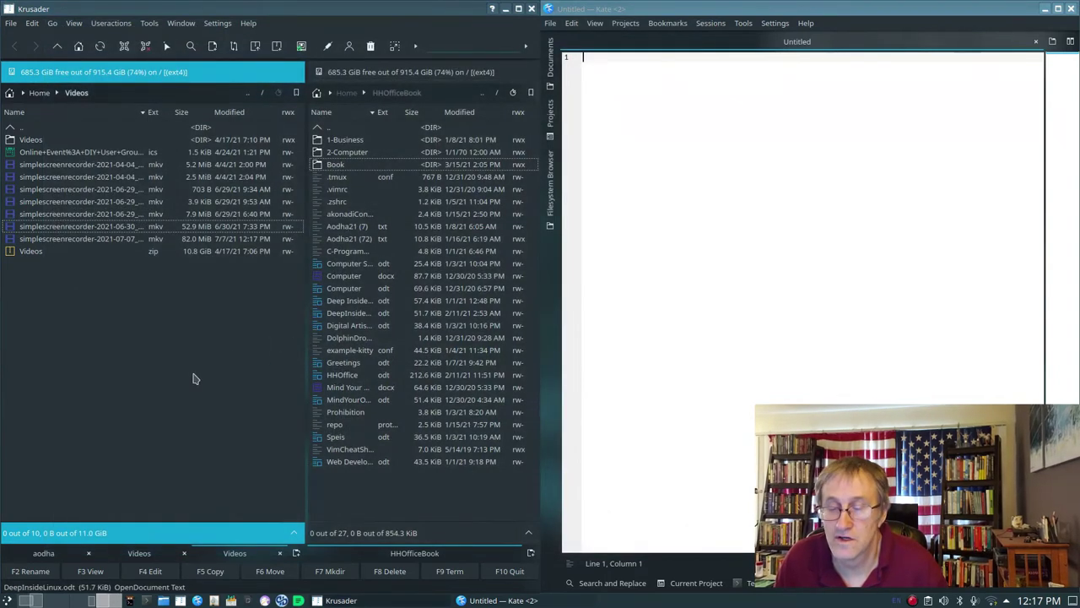
left_click(31, 25)
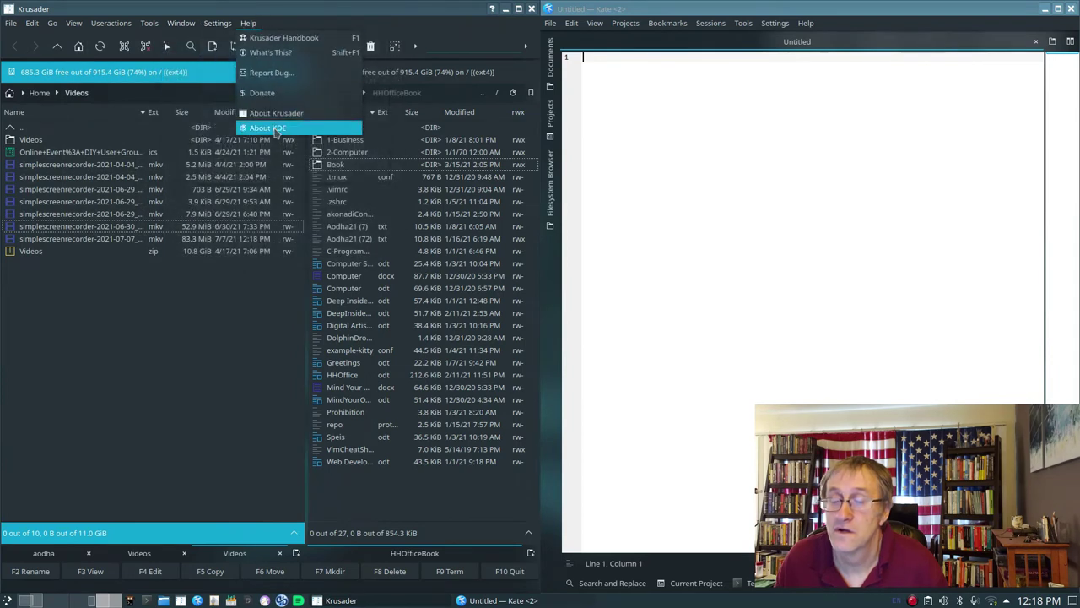
left_click(251, 312)
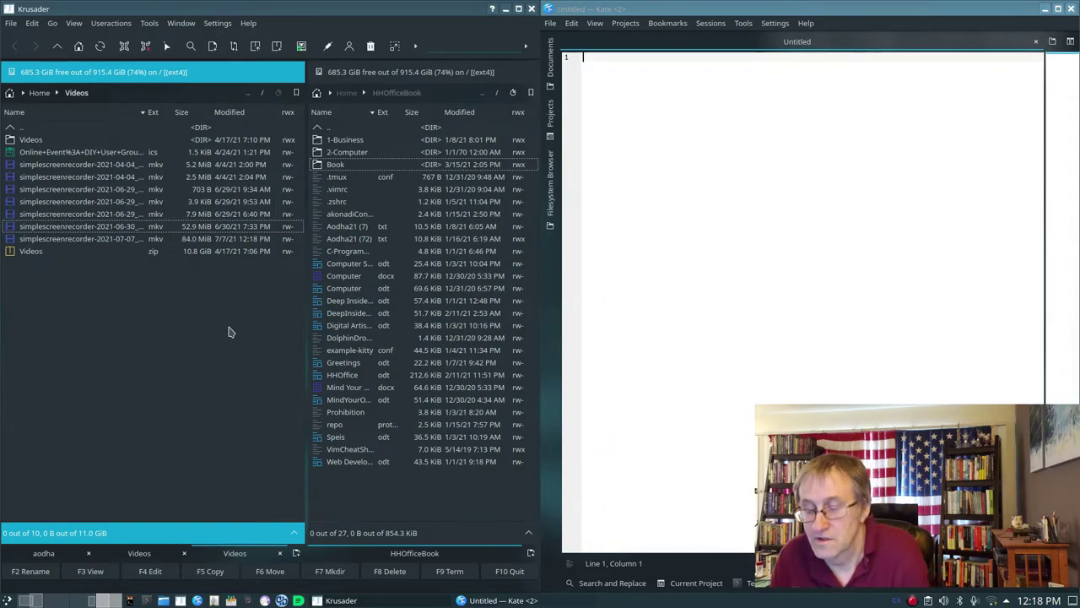
Switch to the first virtual desktop and close the System Settings window showing System Information
key("ctrl+F1")
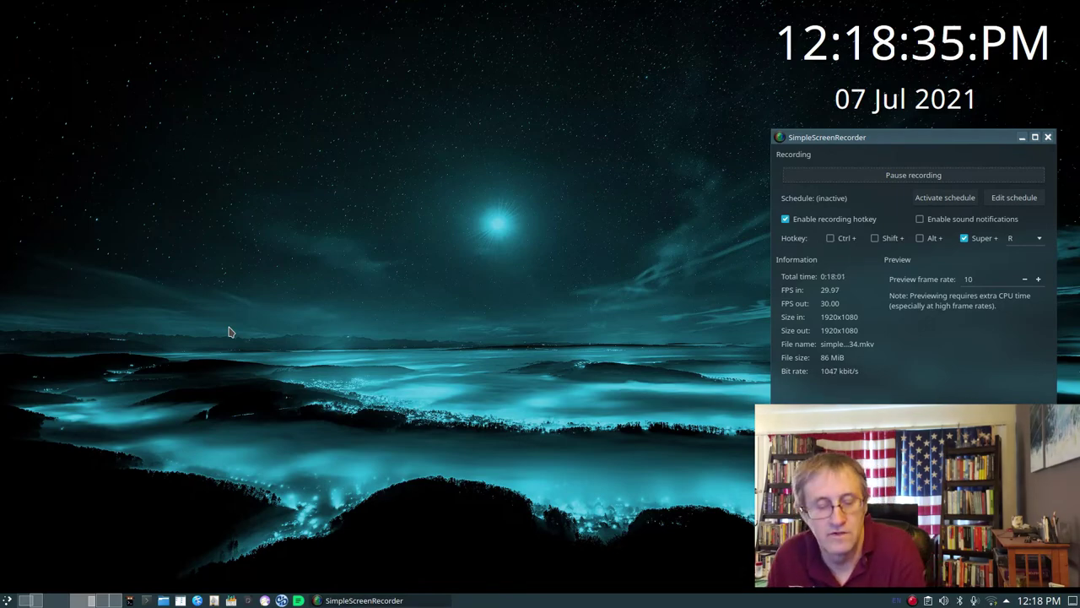
key("ctrl+alt+Left")
key("ctrl+alt+Left")
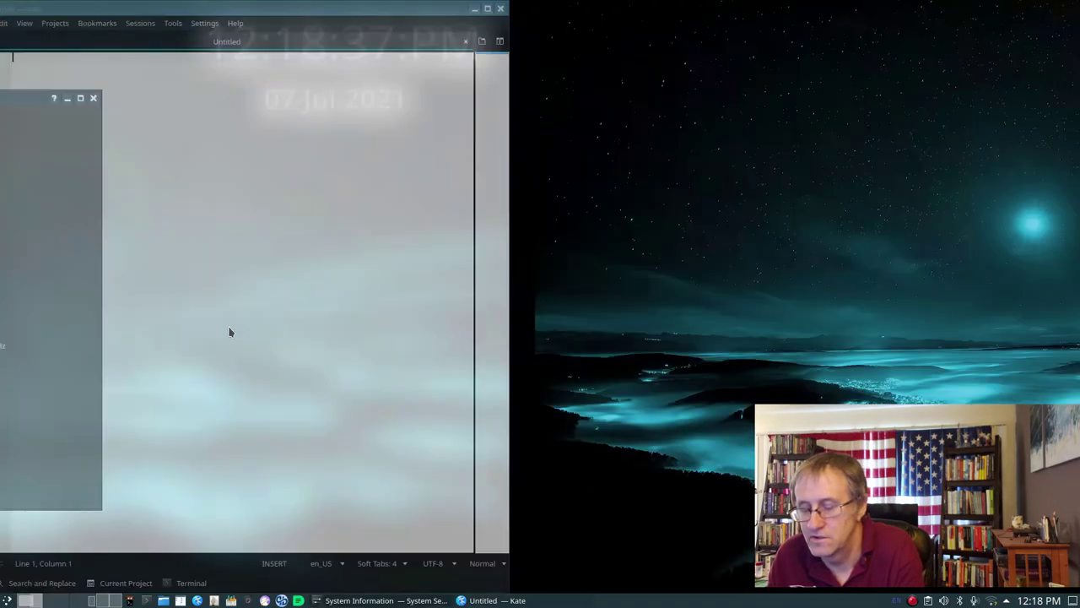
mouse_move(228, 332)
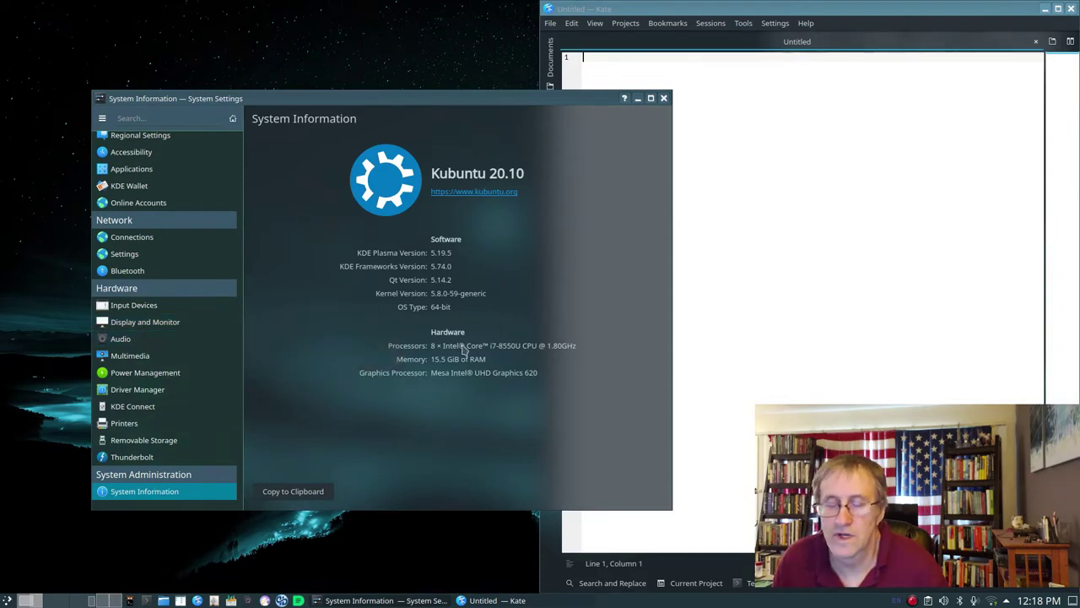
left_click(665, 99)
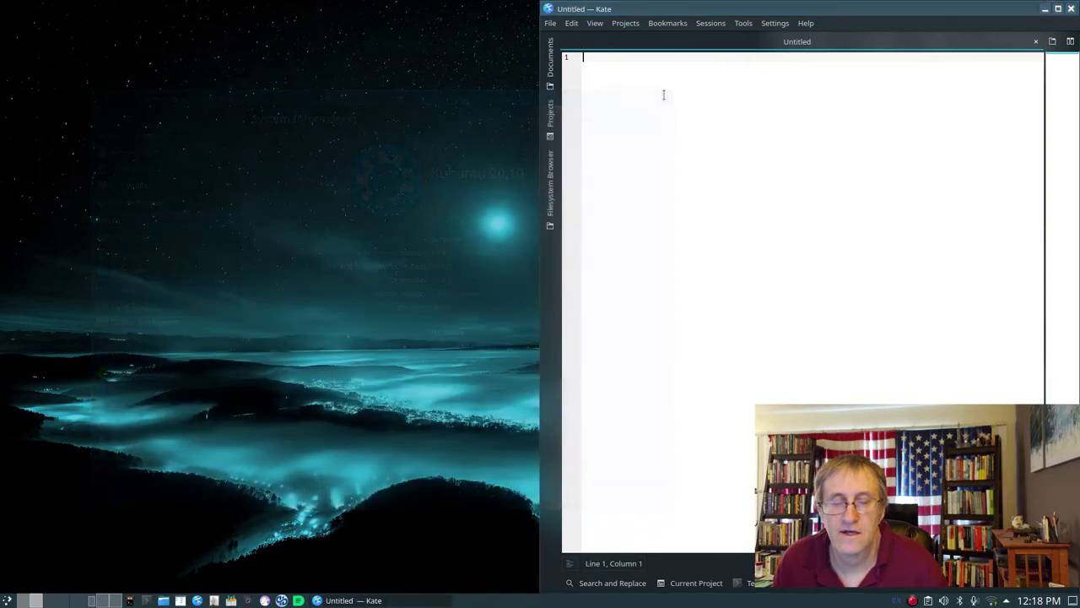
Look through the application launcher's categories, including the programs under Utilities, and dismiss the launcher
left_click(10, 600)
mouse_move(48, 426)
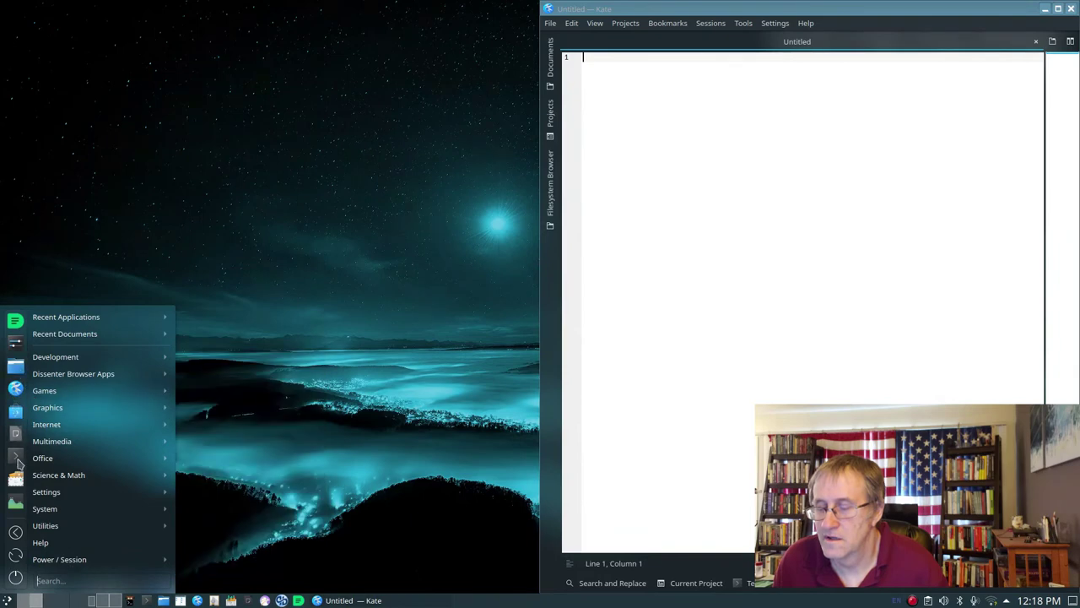
mouse_move(104, 524)
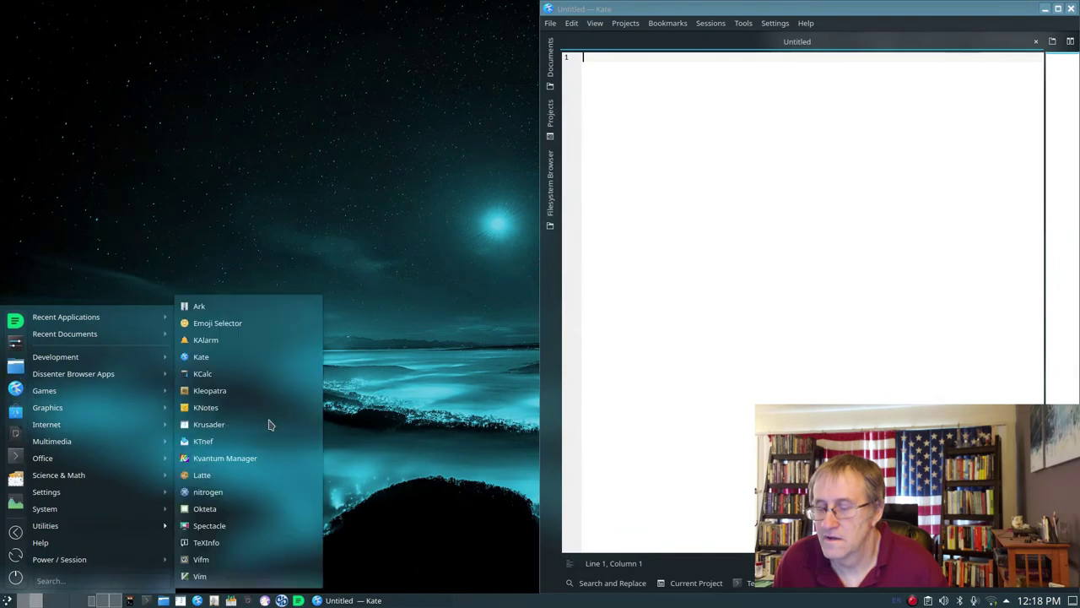
left_click(401, 338)
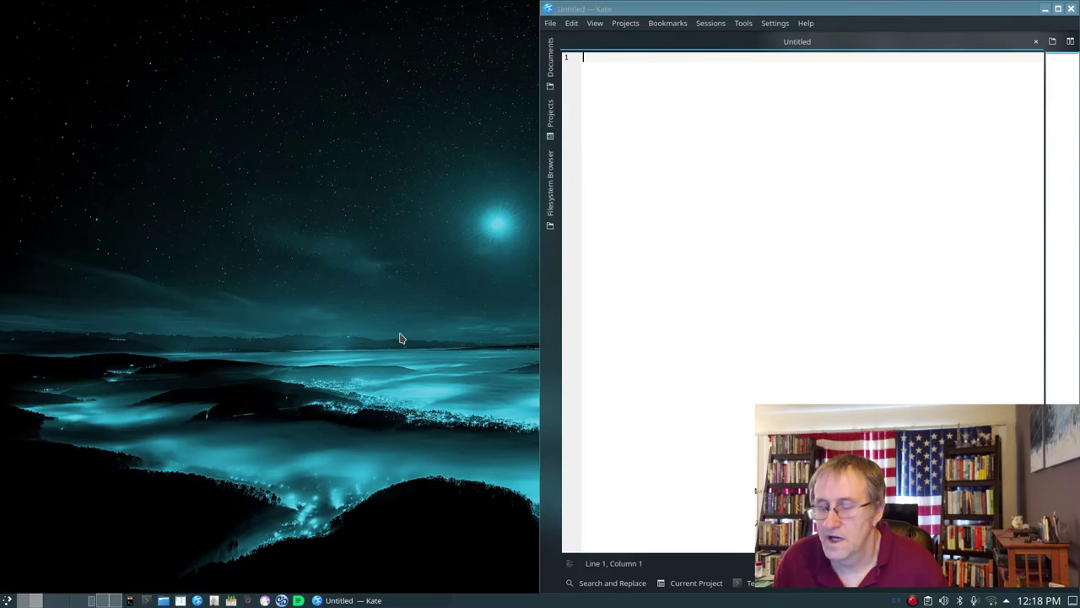
Return to the fourth virtual desktop and open Krusader's configuration dialog
left_click(109, 601)
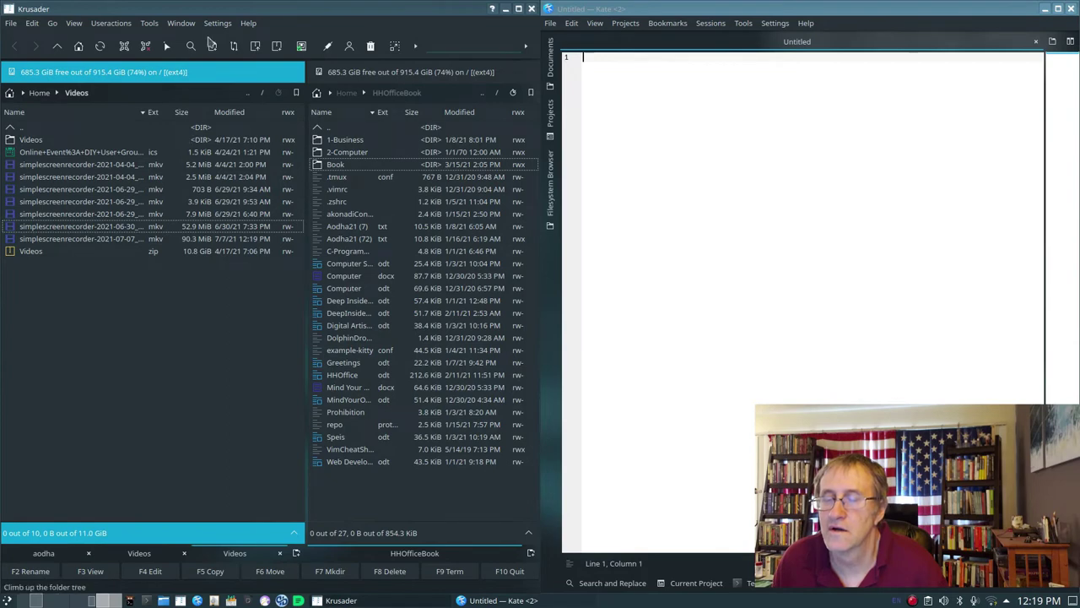
left_click(218, 23)
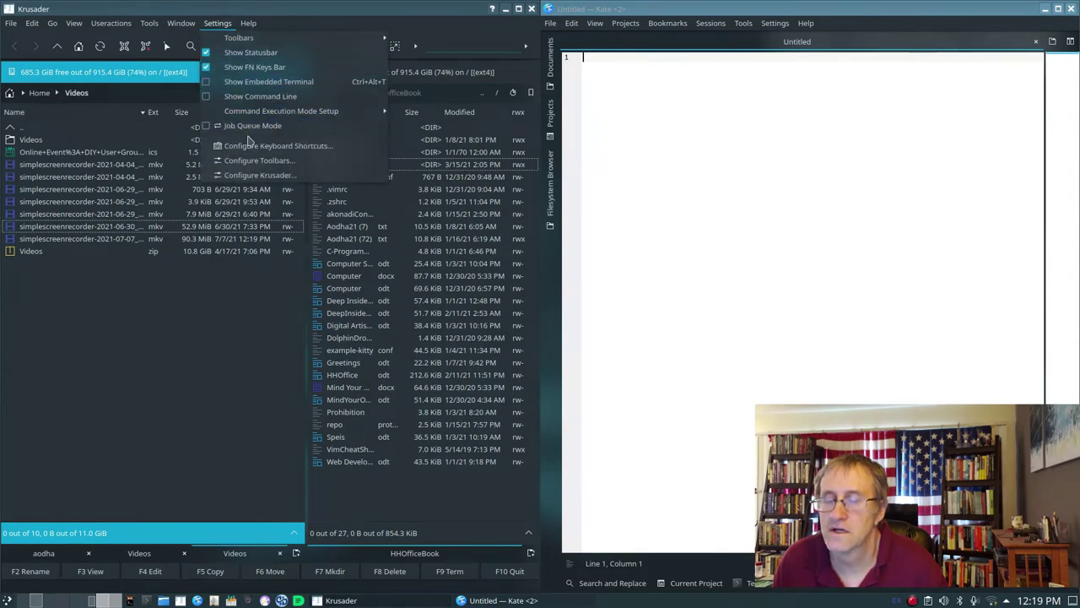
left_click(256, 176)
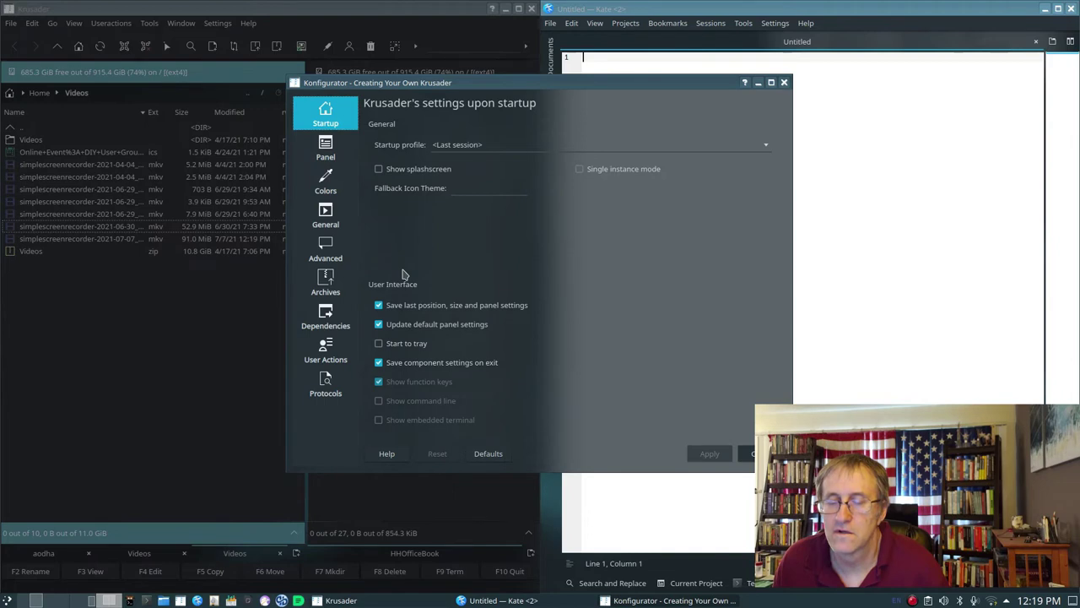
Examine the Panel, Colors, General, Advanced and Startup settings in Krusader's Konfigurator
left_click(325, 150)
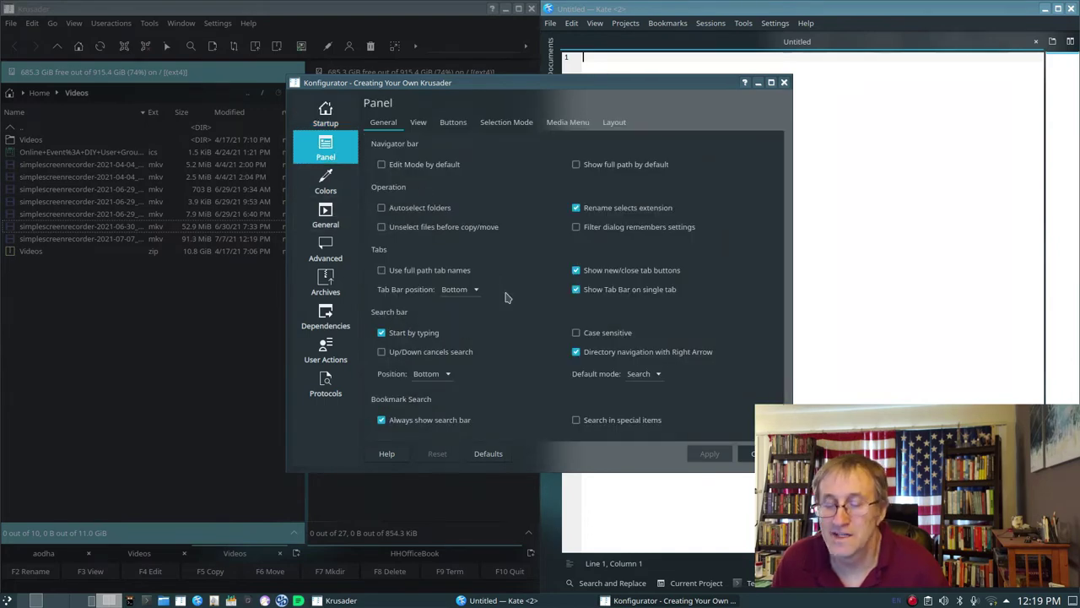
scroll(507, 297, "down", 2)
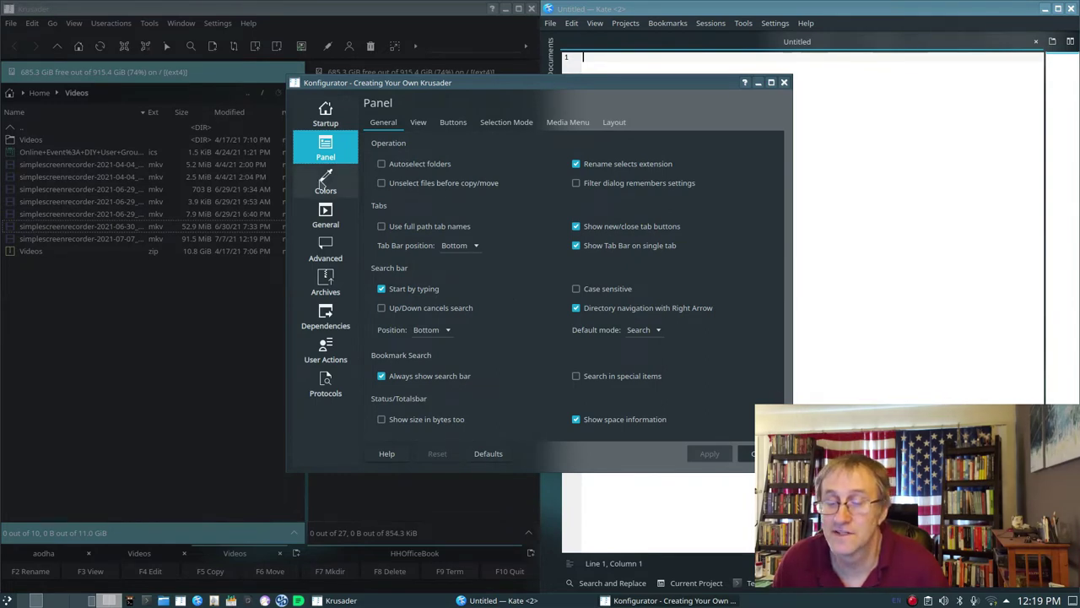
left_click(324, 184)
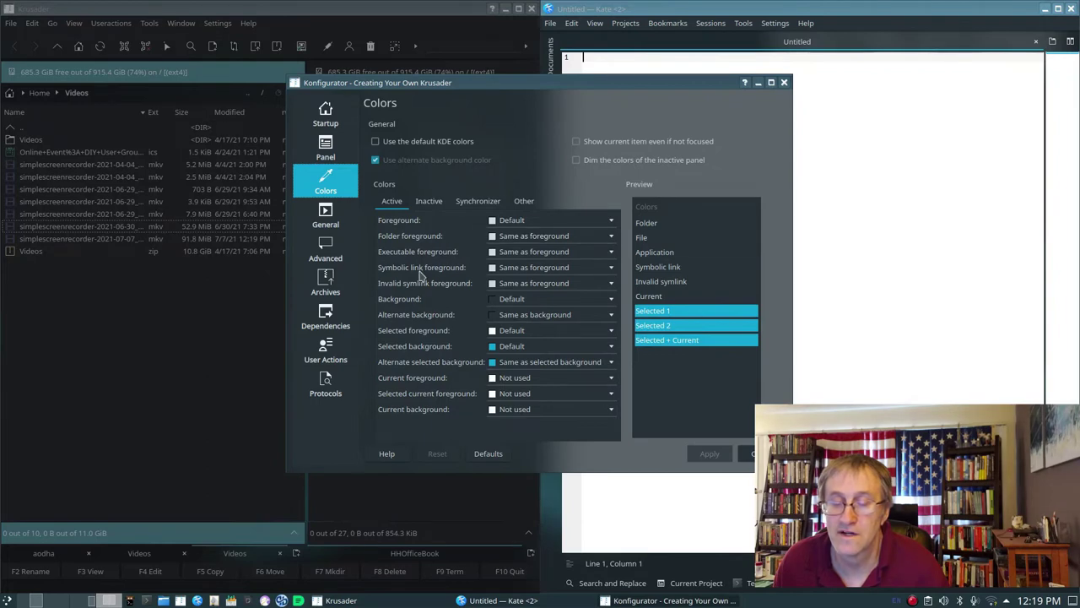
left_click(326, 216)
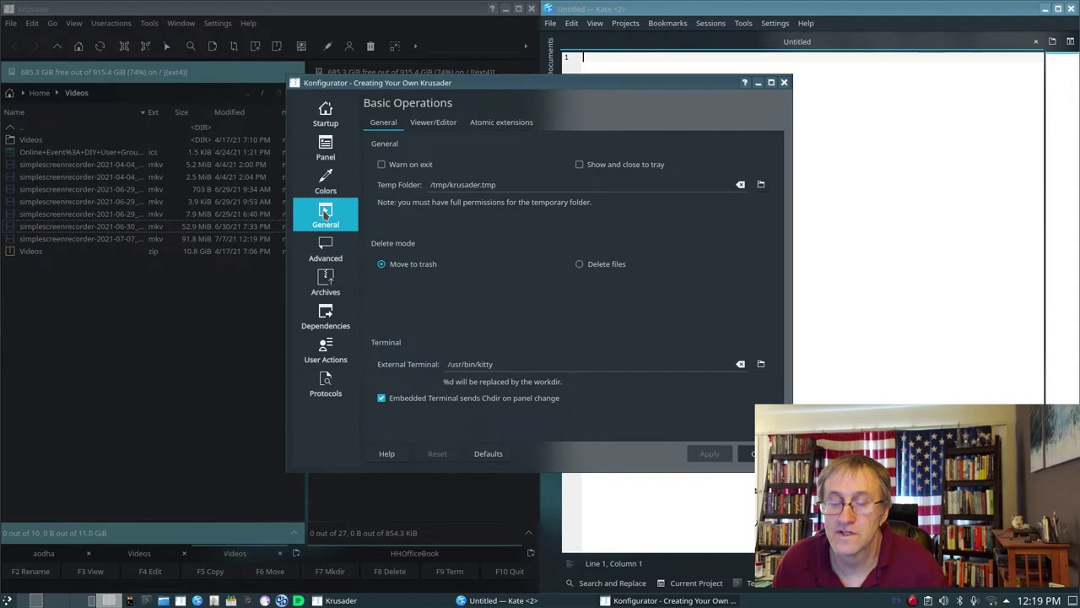
left_click(330, 256)
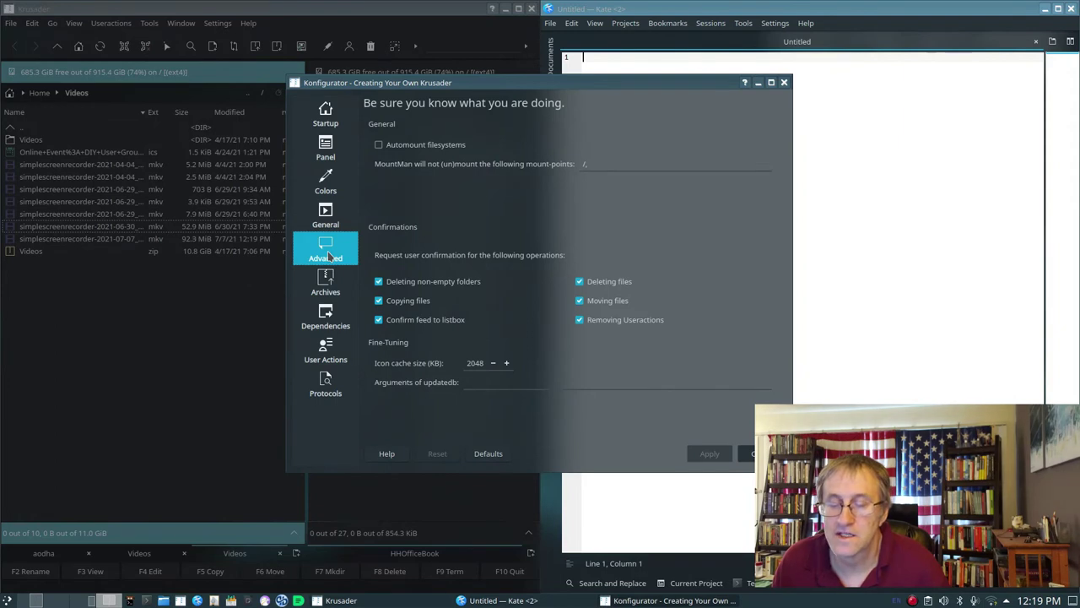
left_click(327, 119)
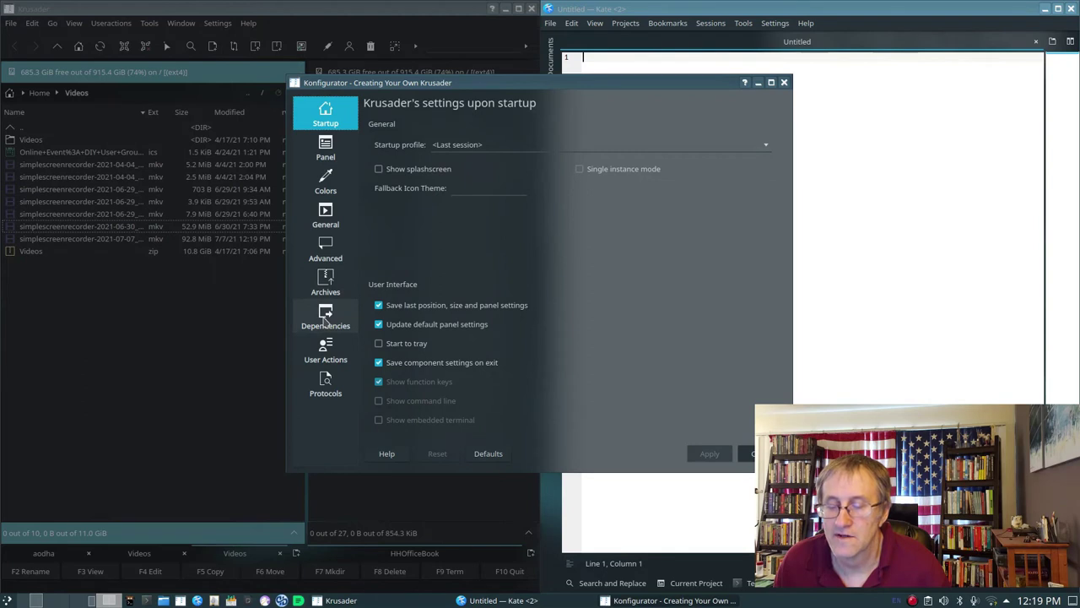
left_click(326, 245)
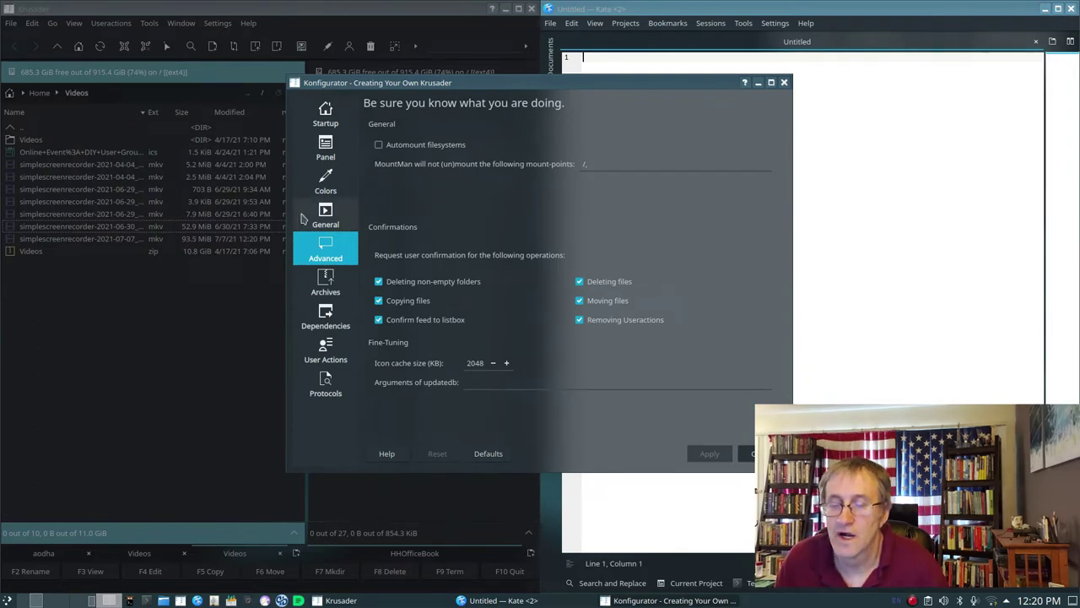
left_click(328, 149)
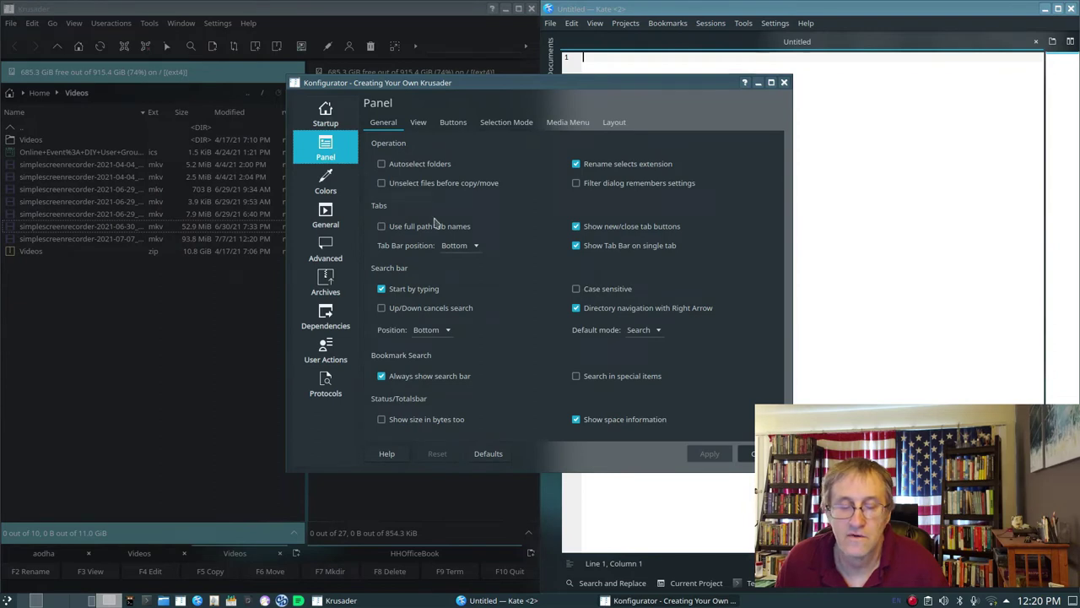
left_click(321, 119)
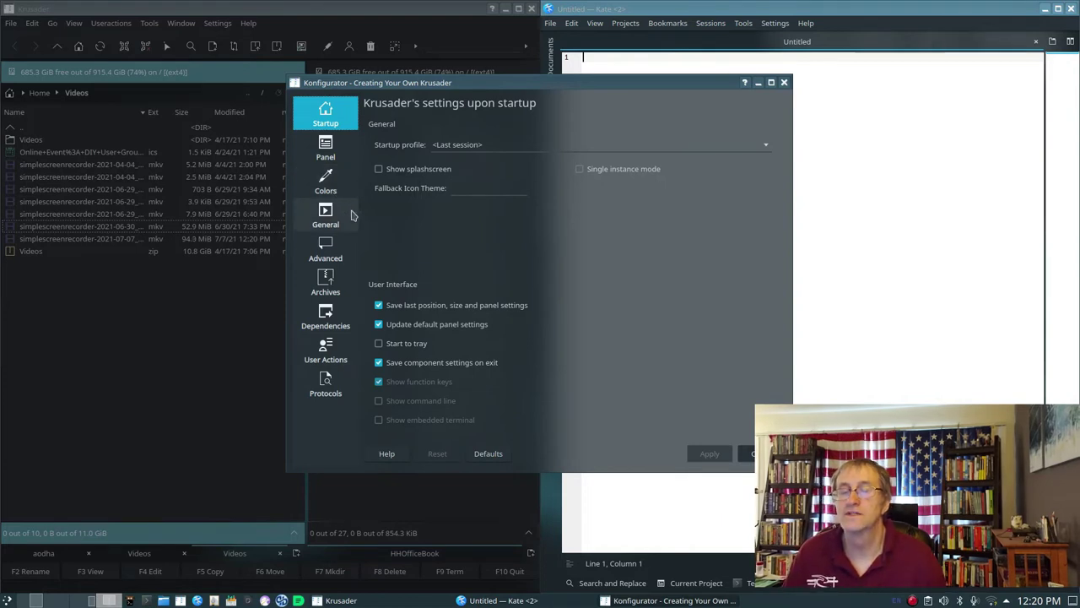
Review the General settings, including Atomic extensions and Viewer/Editor, and close the Konfigurator without changing anything
left_click(325, 218)
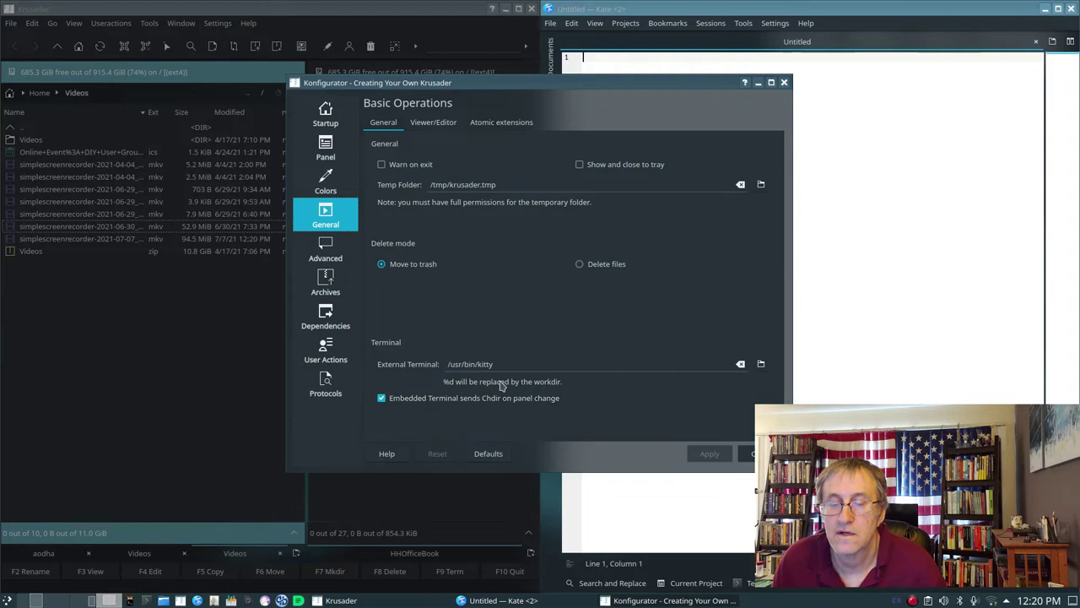
left_click(501, 124)
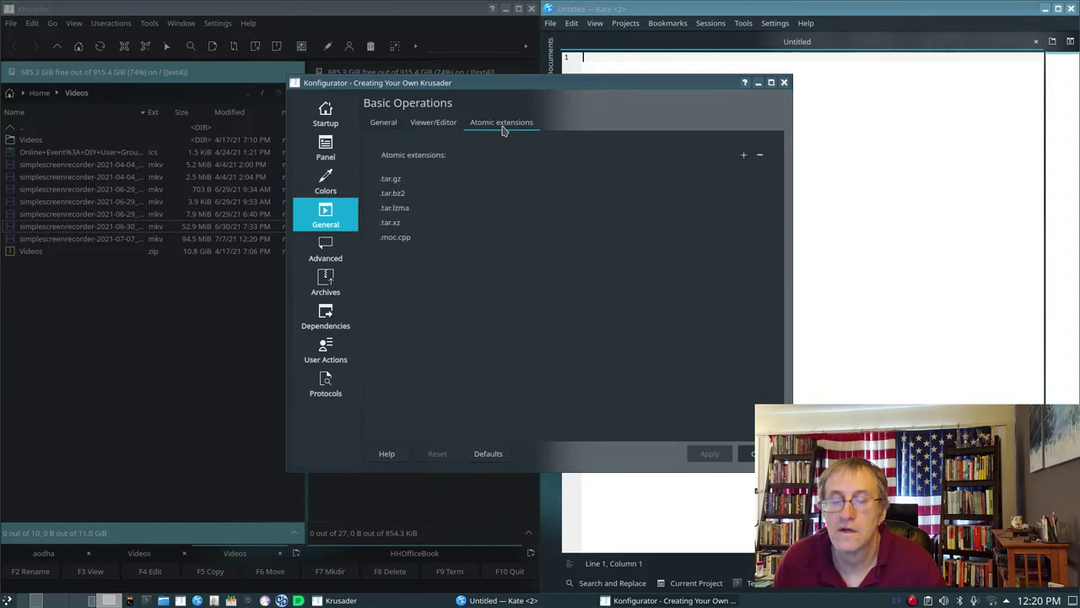
left_click(441, 123)
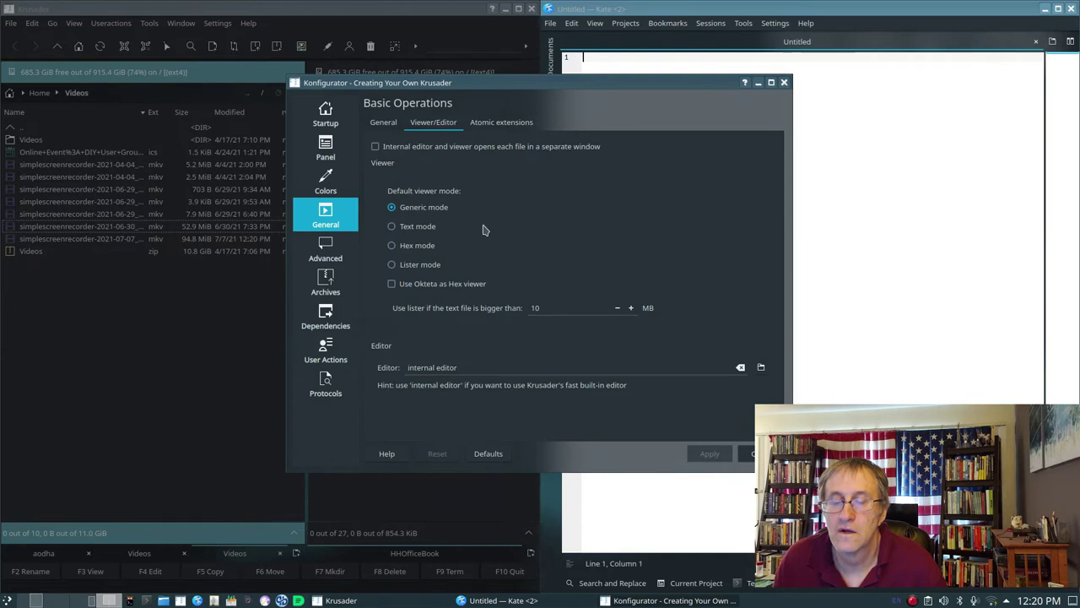
left_click(385, 123)
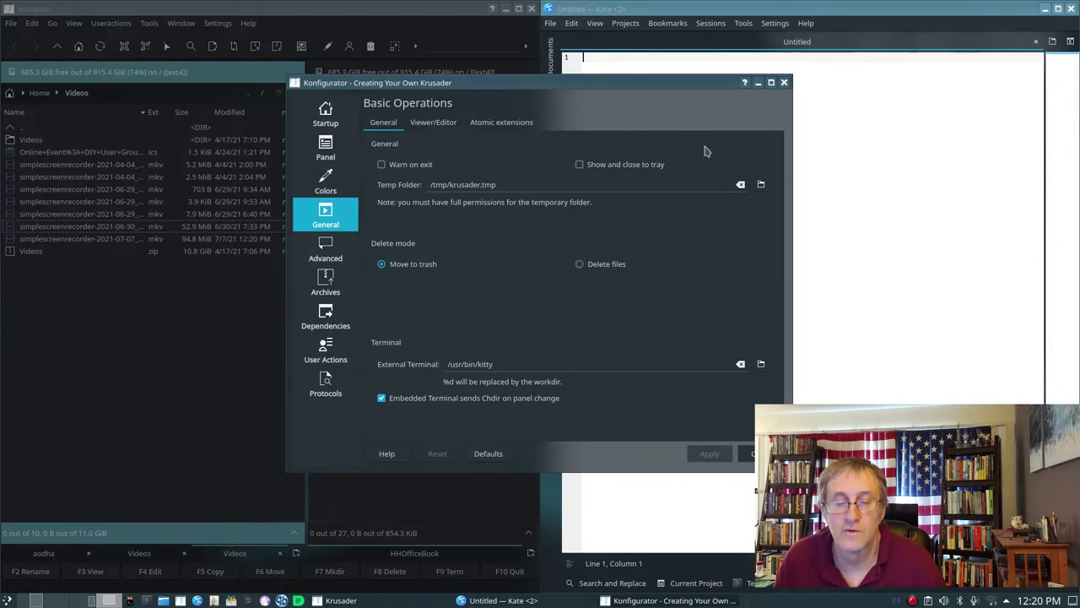
left_click(784, 82)
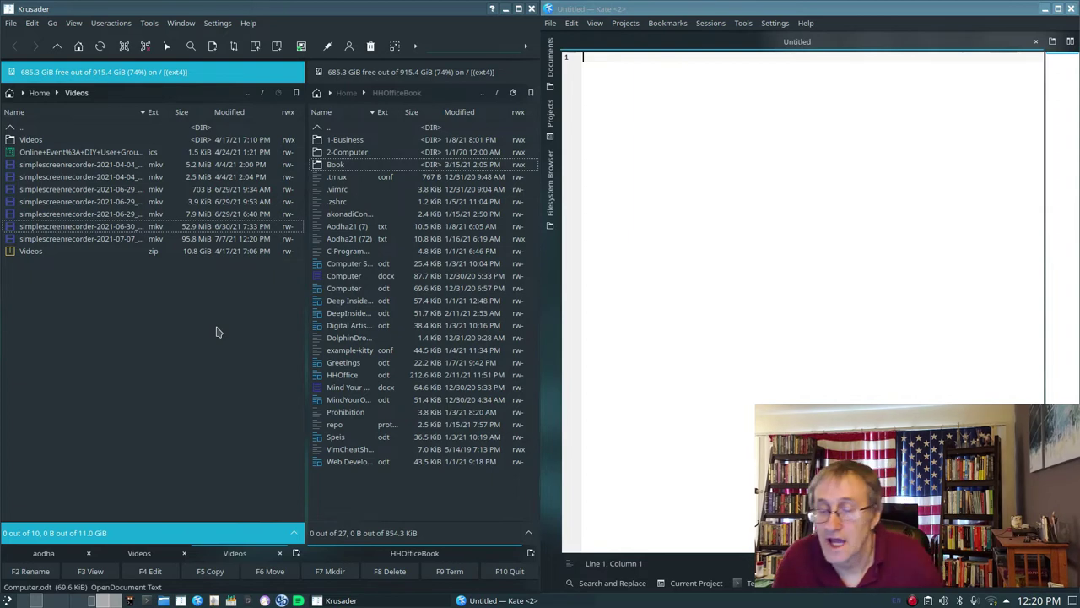
Open the file Aodha21 (7).txt from Krusader's HHOfficeBook folder in Kate
left_click(360, 229)
double_click(361, 228)
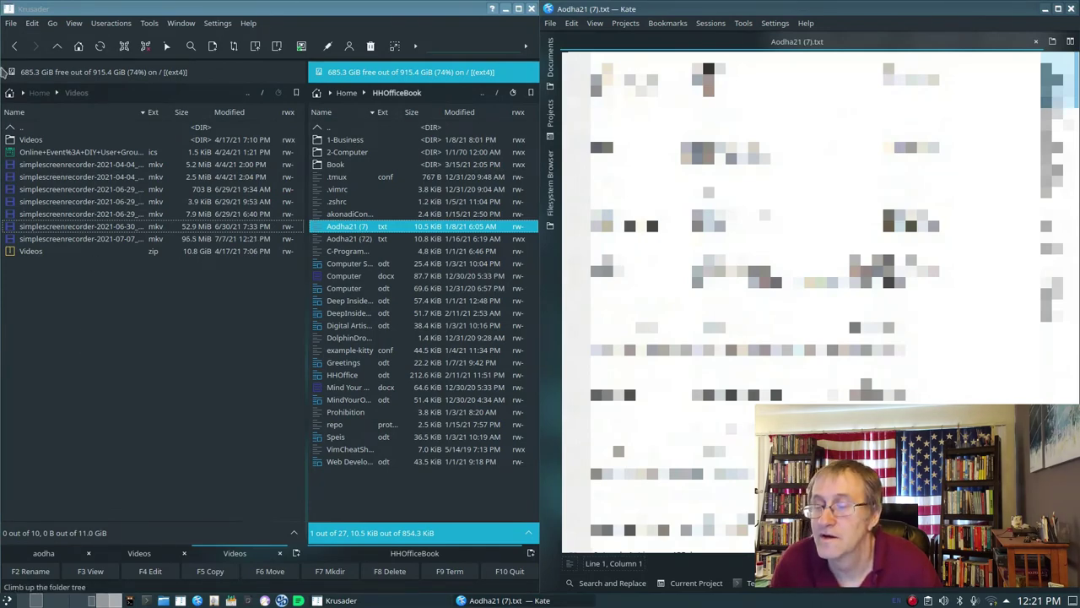
Go up from Videos to the Home folder in Krusader and look through its folders and files
left_click(40, 95)
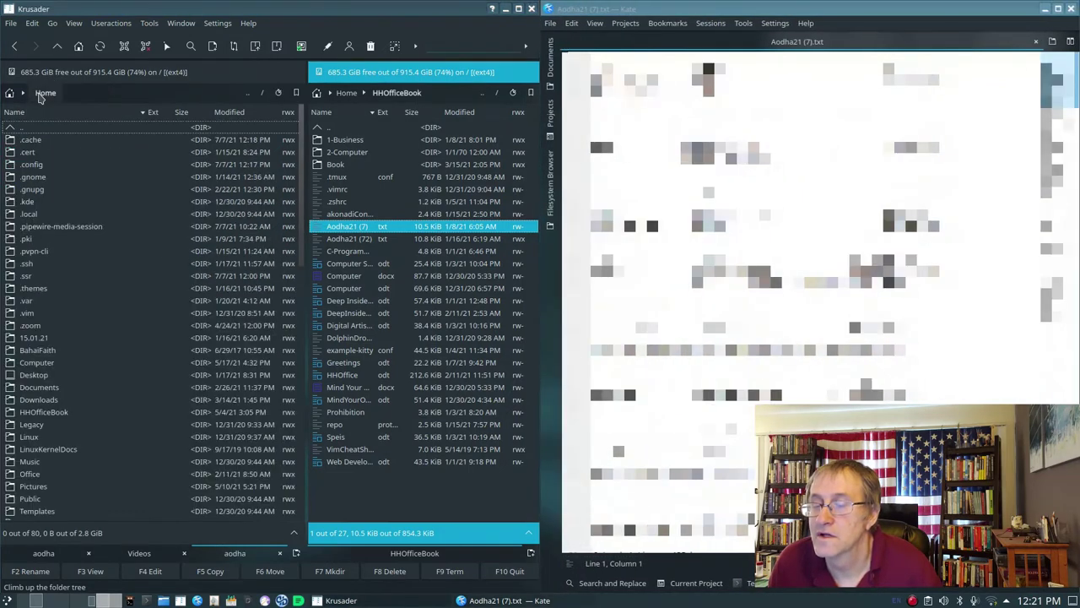
scroll(109, 228, "down", 7)
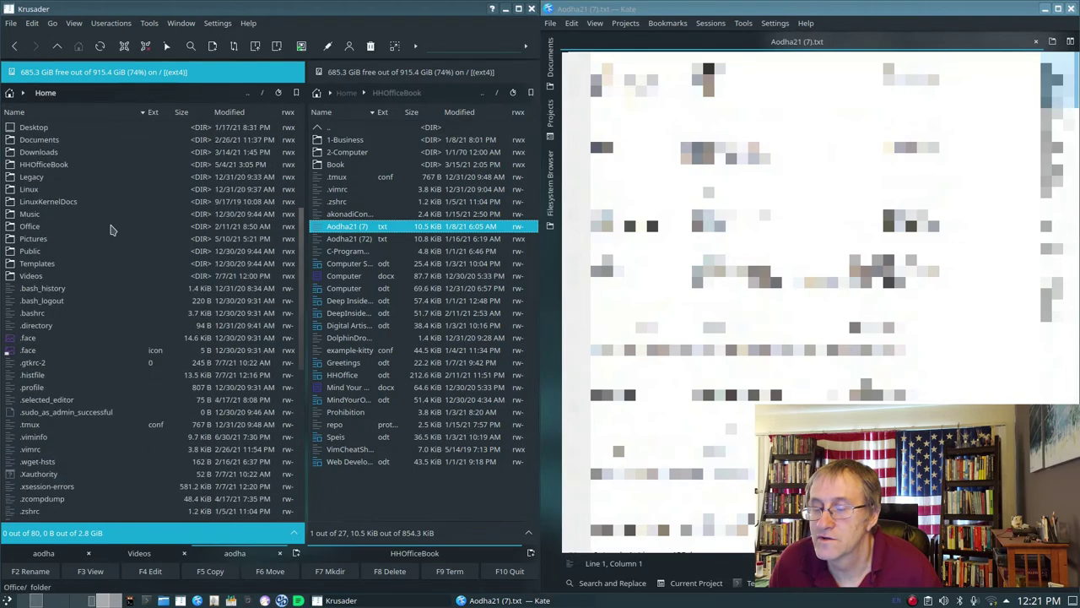
scroll(110, 228, "down", 5)
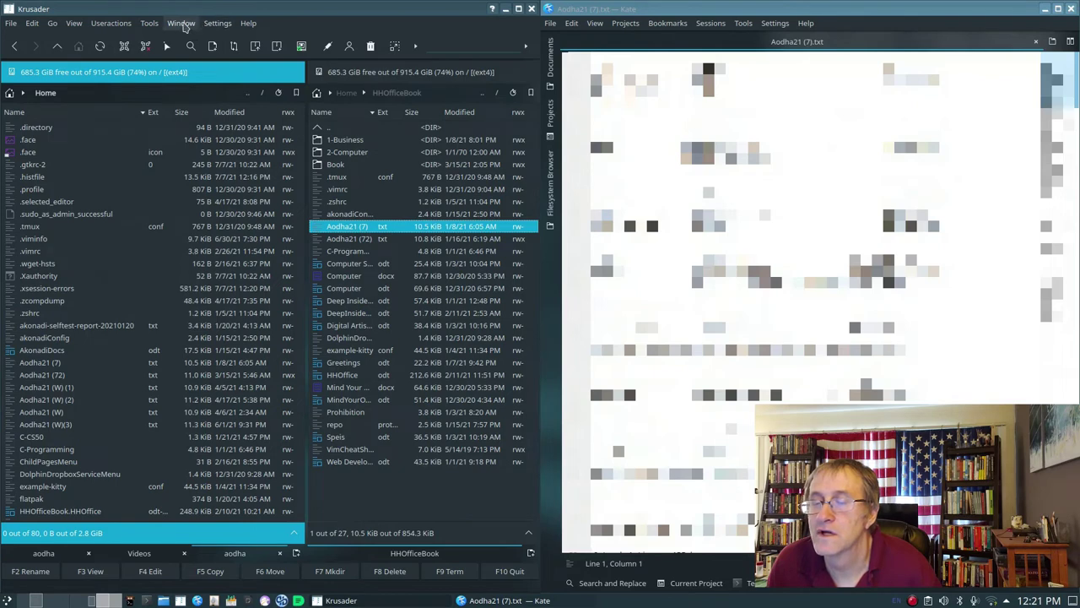
Review the tab and panel commands and the view options in Krusader without choosing any
left_click(182, 24)
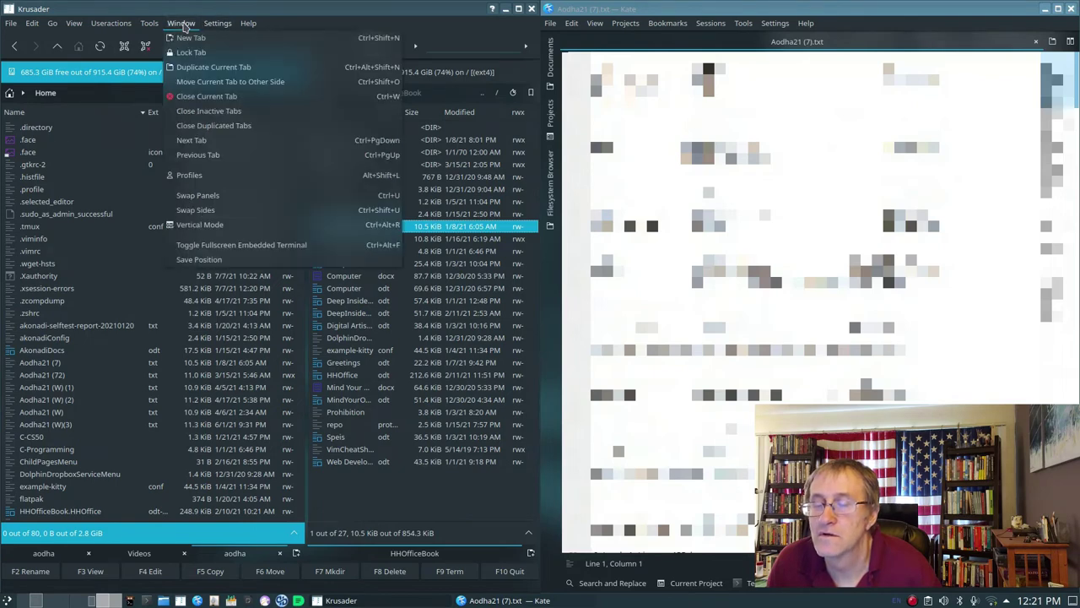
mouse_move(78, 25)
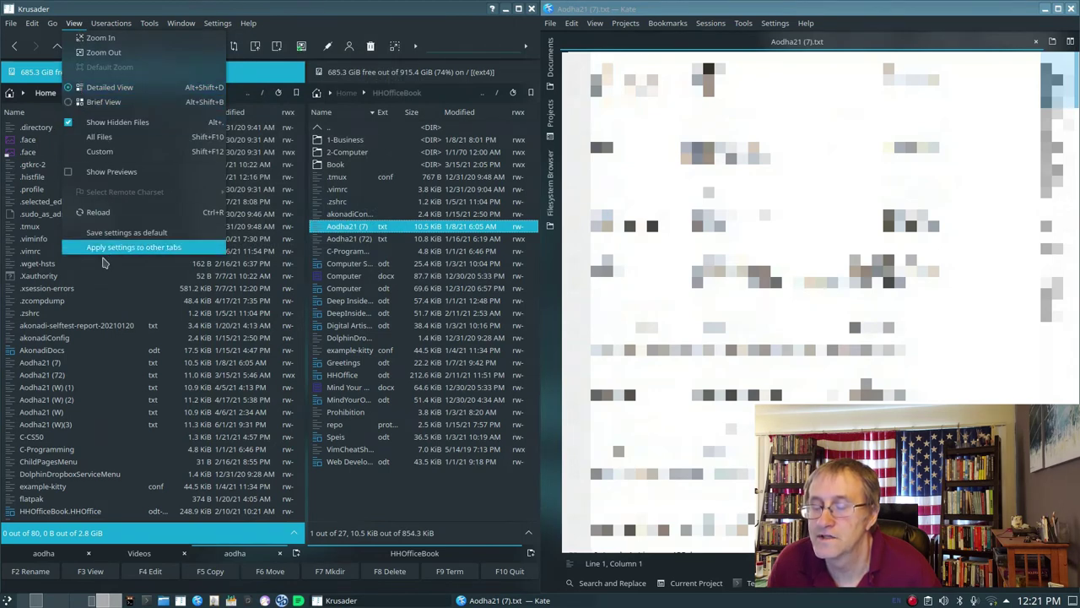
left_click(106, 398)
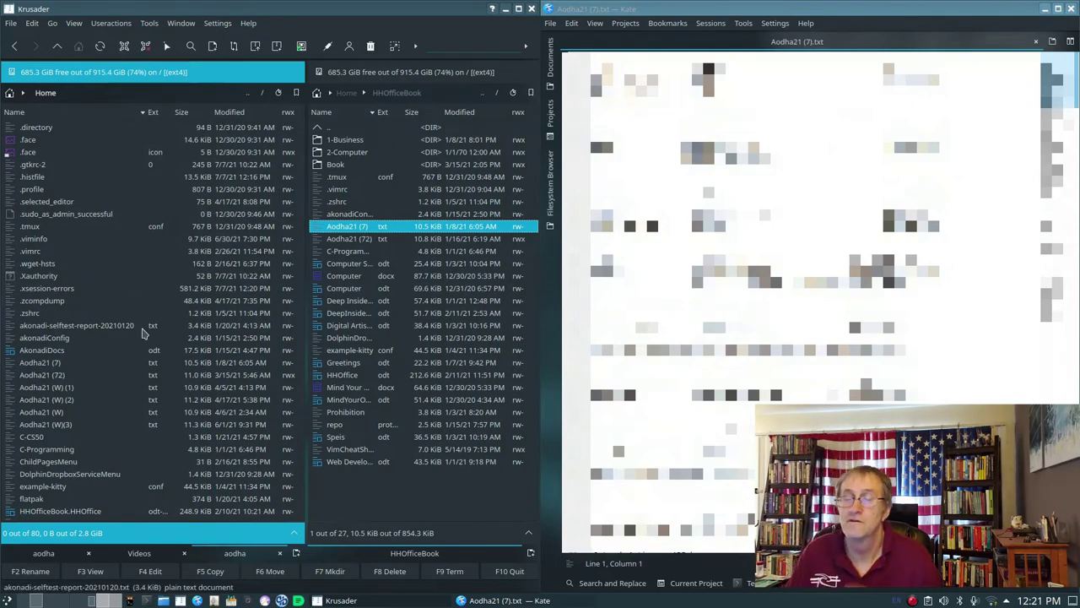
View Computer.odt from the HHOfficeBook folder in LibreOffice Writer, skimming from its title past the Installation and Live USB/ISO sections
mouse_move(143, 331)
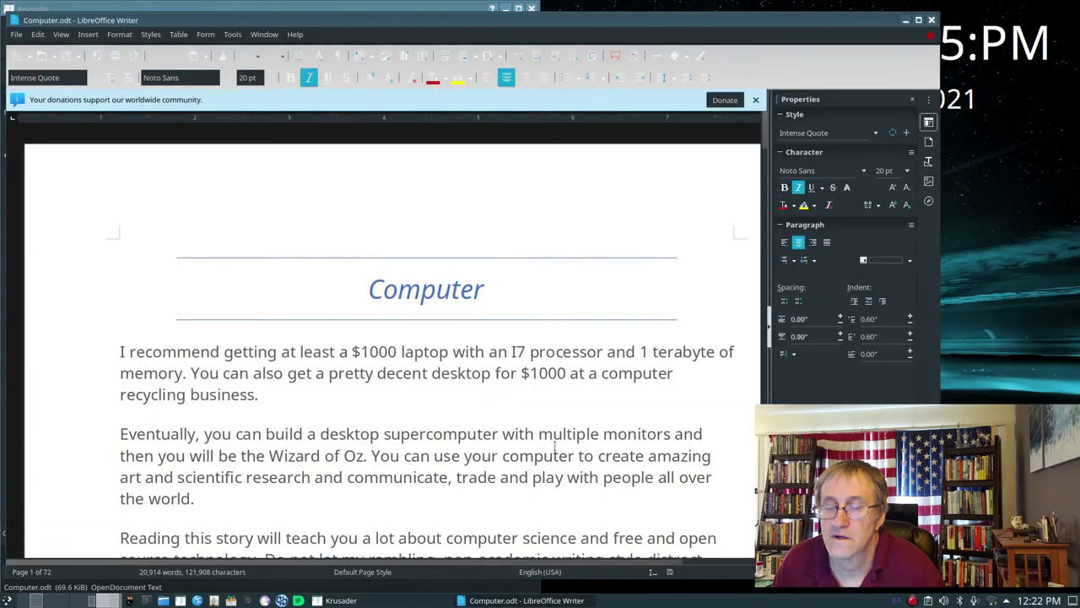
scroll(554, 446, "down", 15)
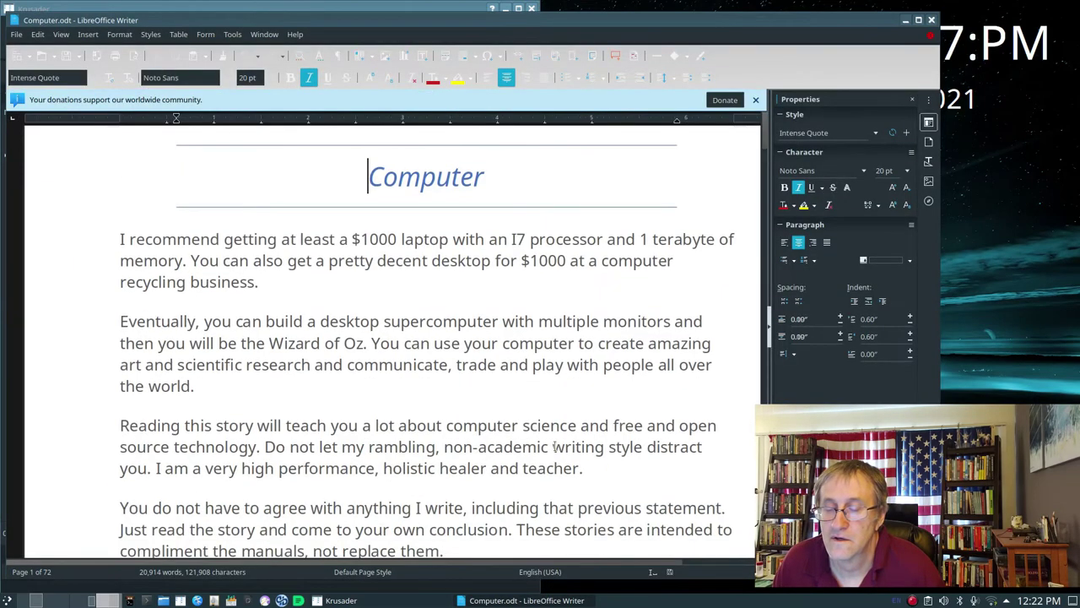
scroll(555, 446, "down", 20)
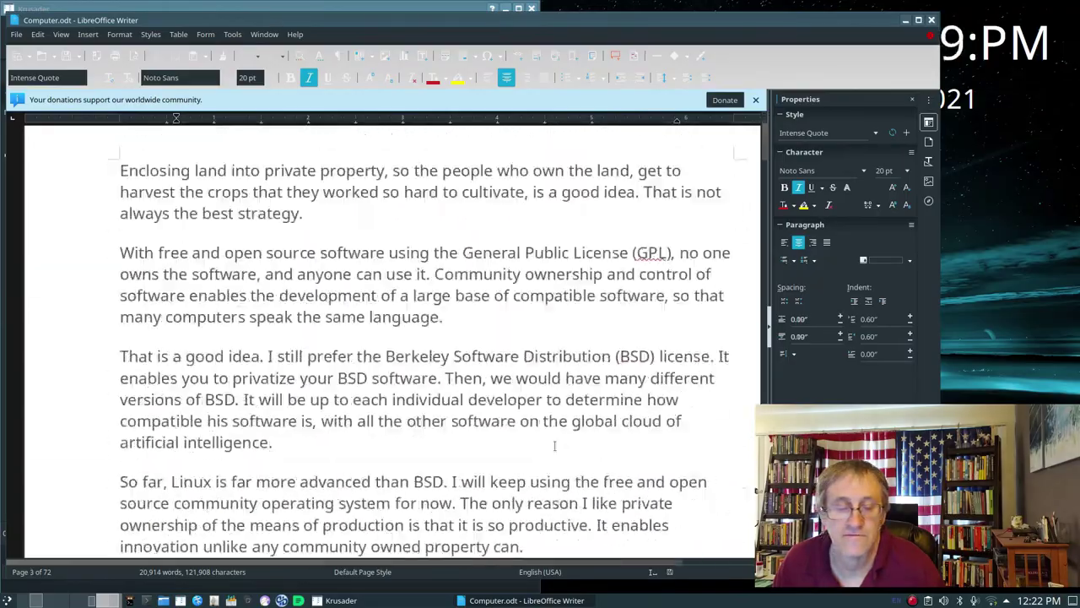
scroll(554, 445, "down", 20)
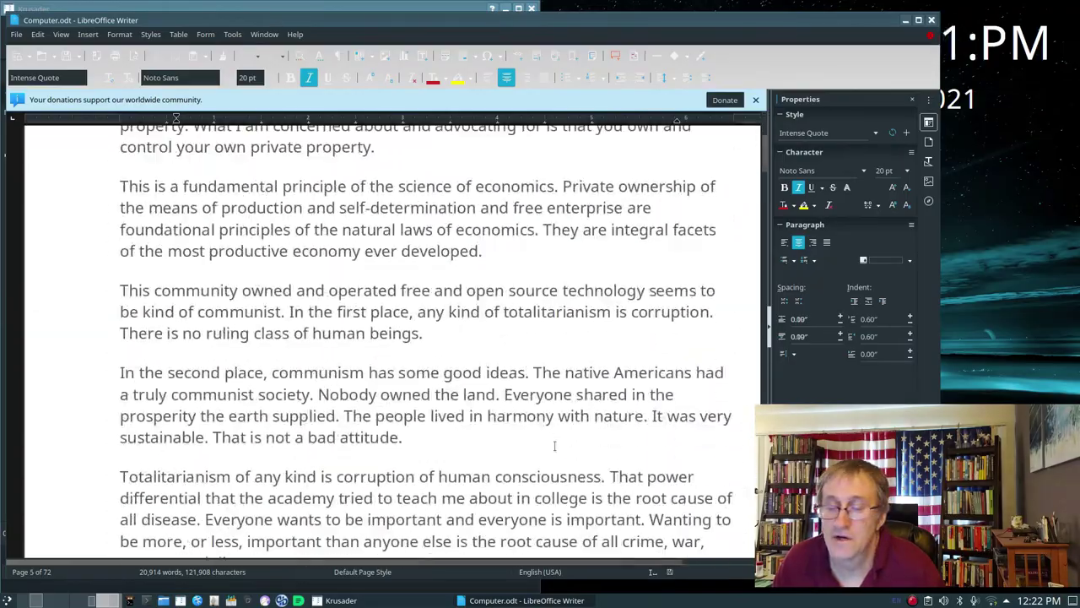
scroll(555, 446, "down", 20)
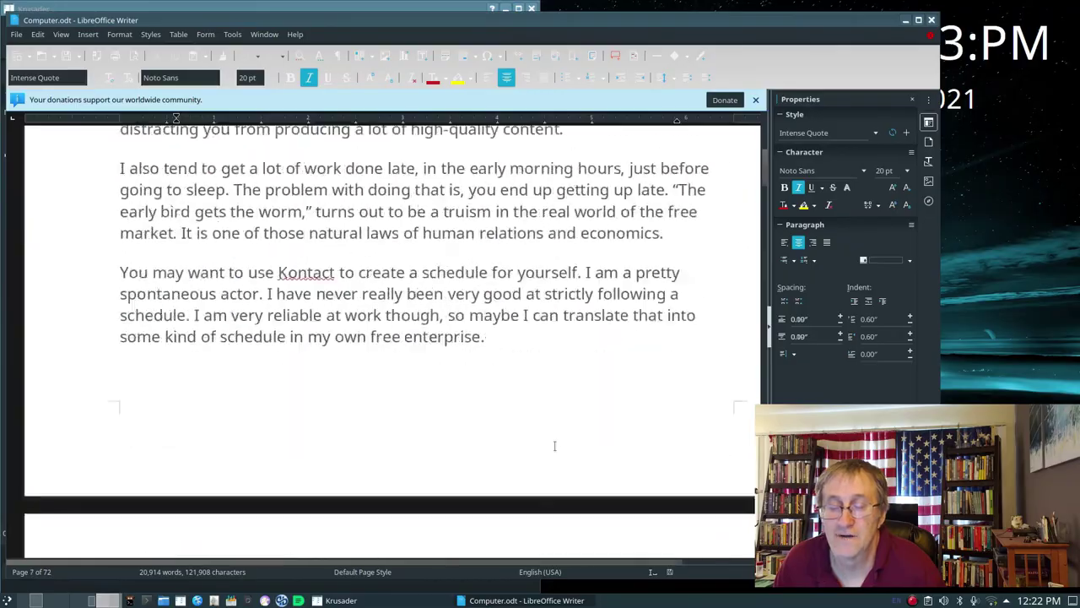
scroll(555, 447, "down", 20)
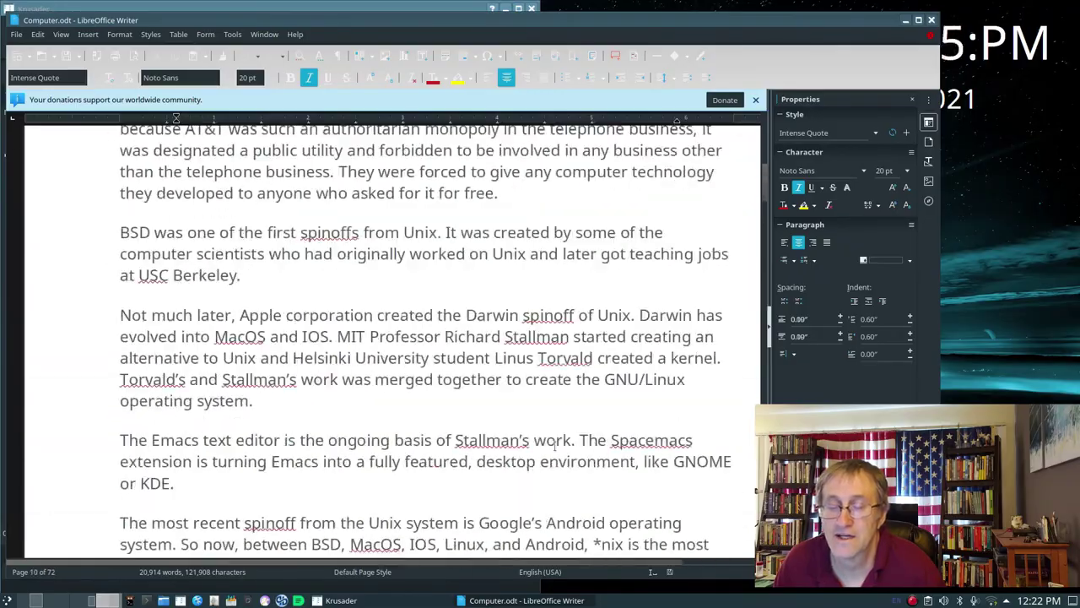
scroll(554, 446, "down", 20)
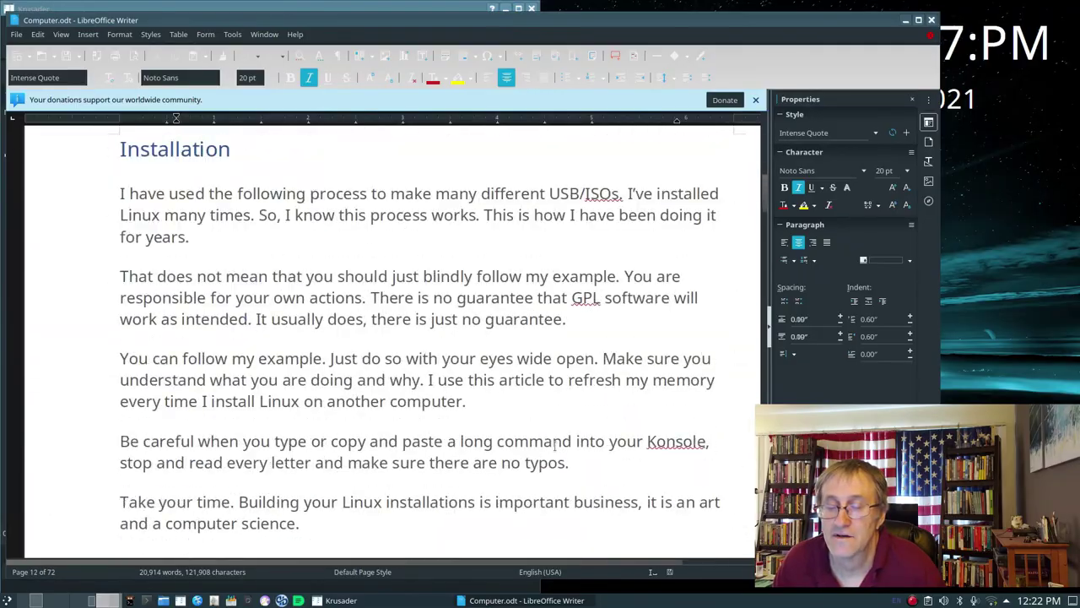
scroll(555, 447, "down", 20)
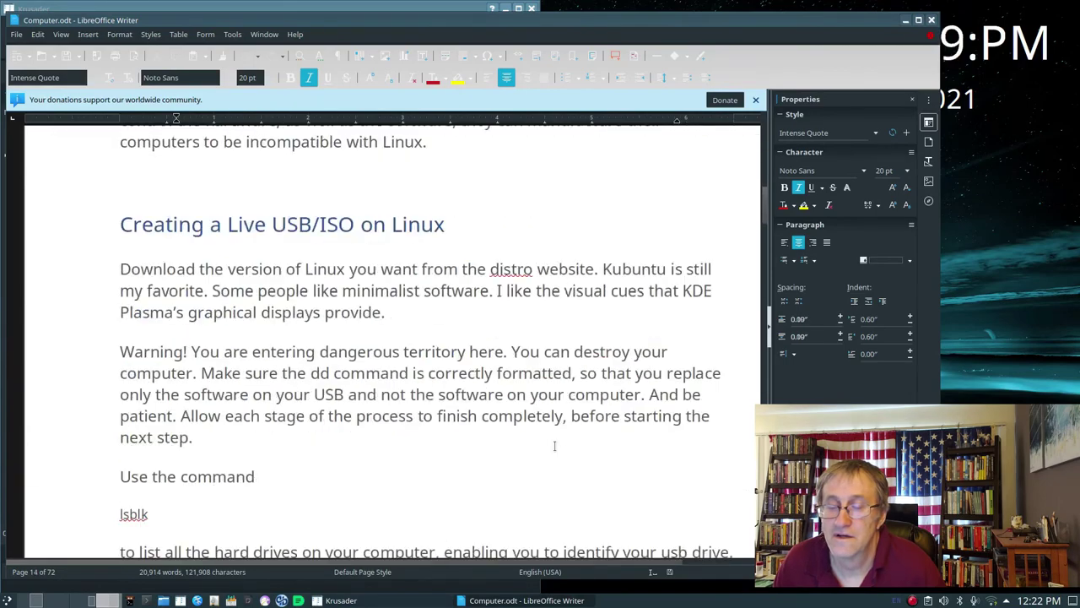
scroll(554, 446, "down", 20)
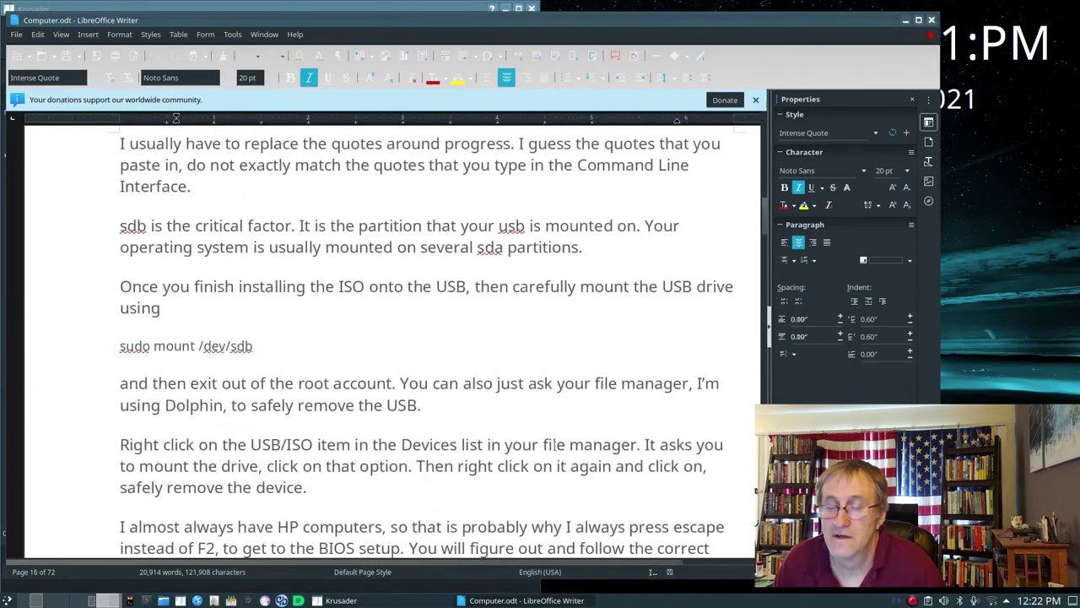